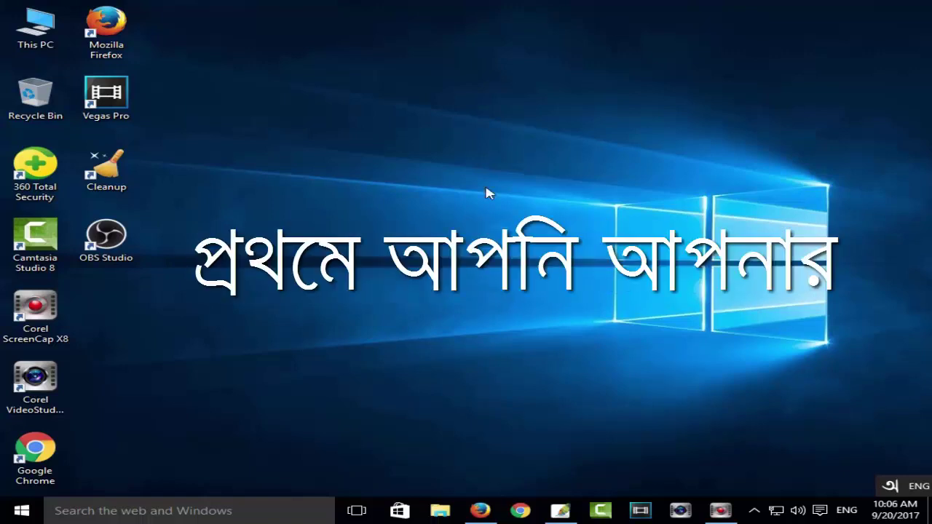
Open Firefox and search Google for 1001fonts
{"action": "left_click", "coordinate": [480, 509]}
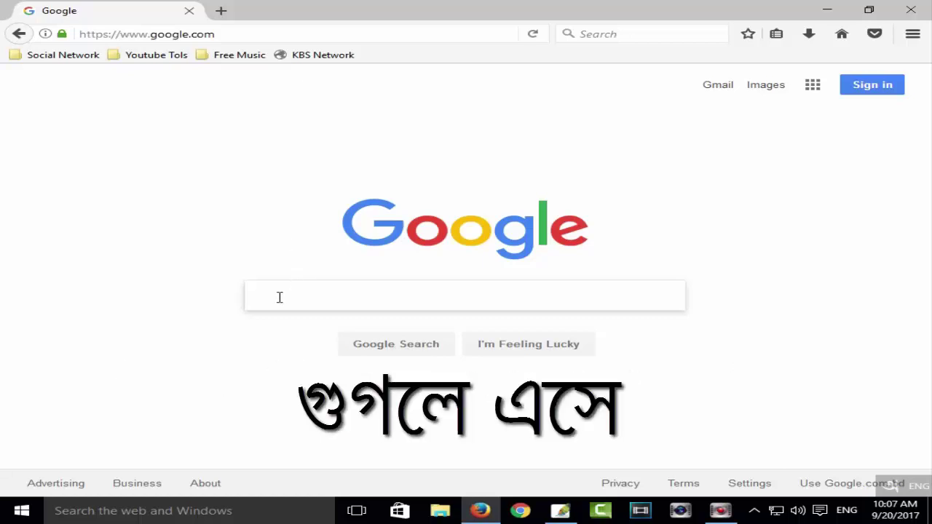
{"action": "type", "text": "1001fonts"}
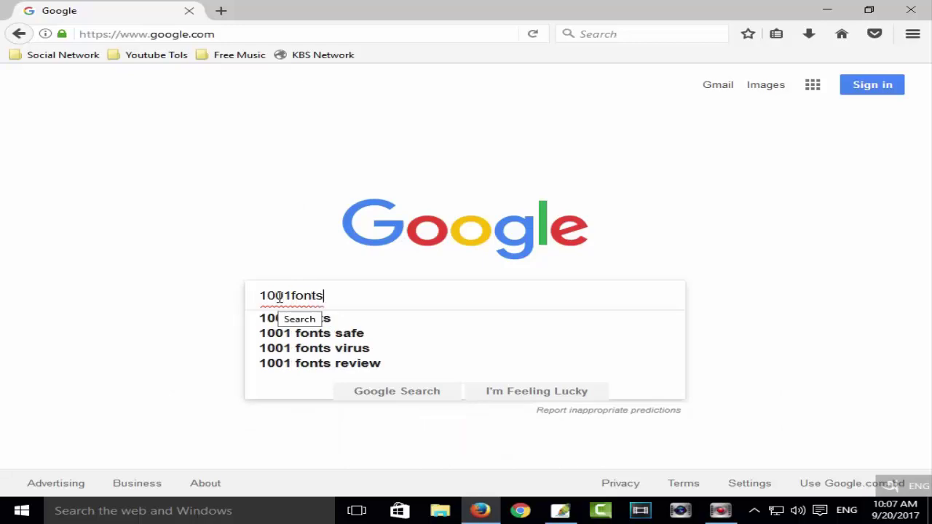
{"action": "key", "text": "Return"}
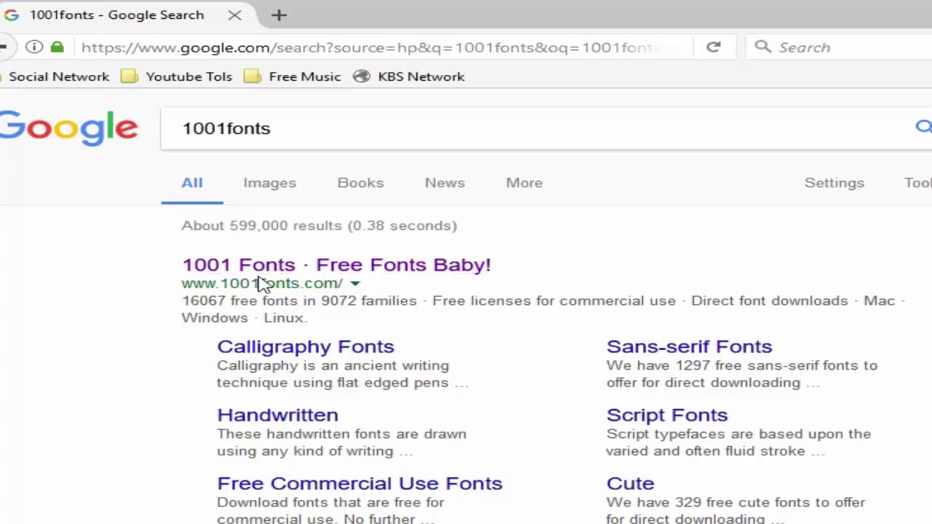
{"action": "left_click", "coordinate": [237, 209]}
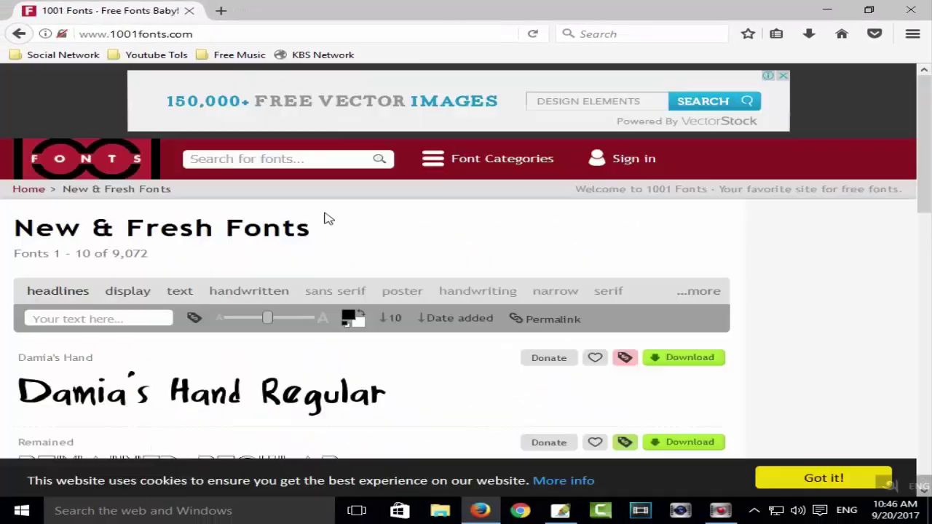
{"action": "scroll", "coordinate": [306, 349], "scroll_direction": "down", "scroll_amount": 4}
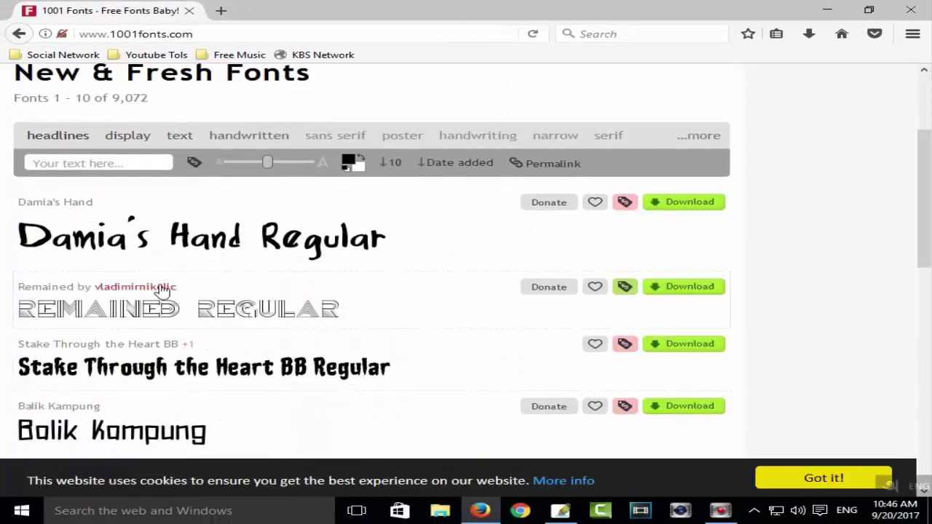
{"action": "scroll", "coordinate": [269, 312], "scroll_direction": "down", "scroll_amount": 2}
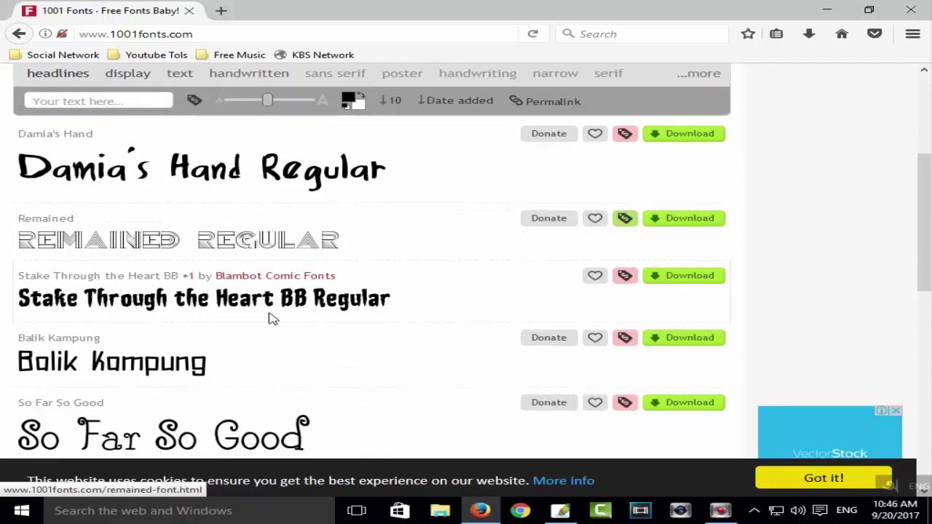
{"action": "scroll", "coordinate": [268, 313], "scroll_direction": "down", "scroll_amount": 5}
{"action": "scroll", "coordinate": [267, 312], "scroll_direction": "down", "scroll_amount": 2}
{"action": "scroll", "coordinate": [269, 317], "scroll_direction": "down", "scroll_amount": 4}
{"action": "scroll", "coordinate": [269, 321], "scroll_direction": "up", "scroll_amount": 2}
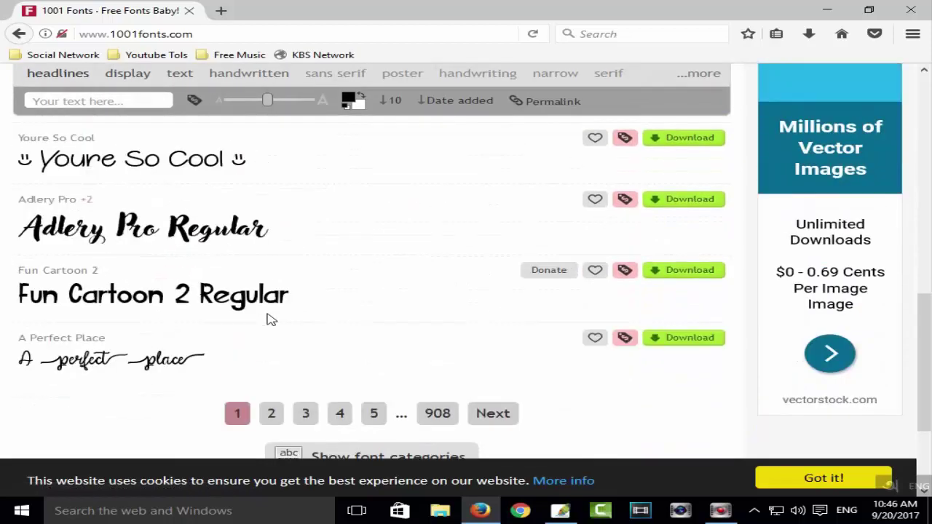
{"action": "scroll", "coordinate": [267, 318], "scroll_direction": "up", "scroll_amount": 3}
{"action": "scroll", "coordinate": [267, 323], "scroll_direction": "up", "scroll_amount": 3}
{"action": "scroll", "coordinate": [260, 316], "scroll_direction": "up", "scroll_amount": 3}
{"action": "scroll", "coordinate": [266, 321], "scroll_direction": "up", "scroll_amount": 7}
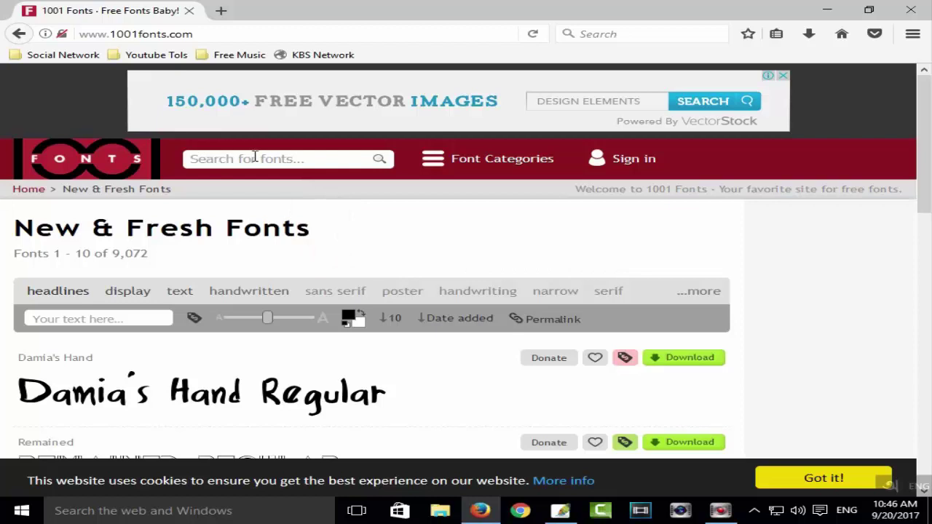
Choose TV under Theme in Font Categories and browse the six TV fonts
{"action": "left_click", "coordinate": [467, 163]}
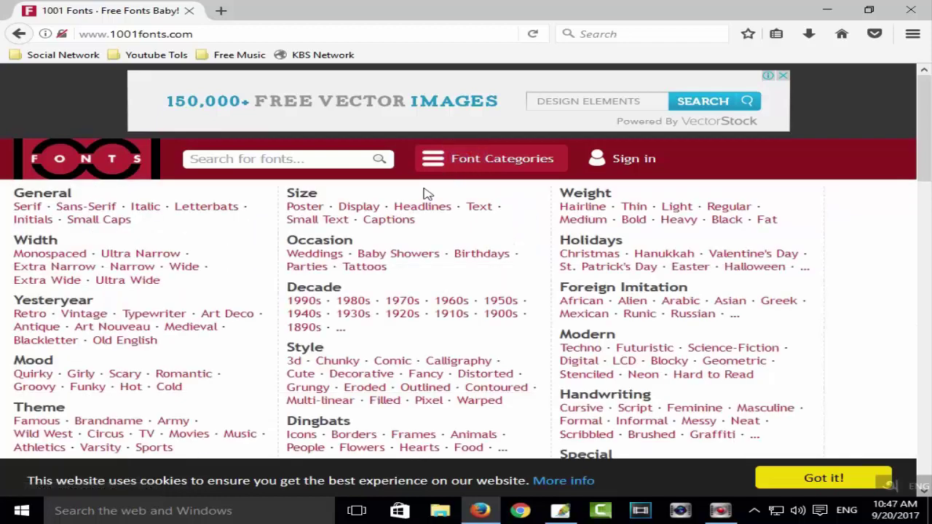
{"action": "scroll", "coordinate": [339, 235], "scroll_direction": "down", "scroll_amount": 2}
{"action": "scroll", "coordinate": [233, 218], "scroll_direction": "down", "scroll_amount": 2}
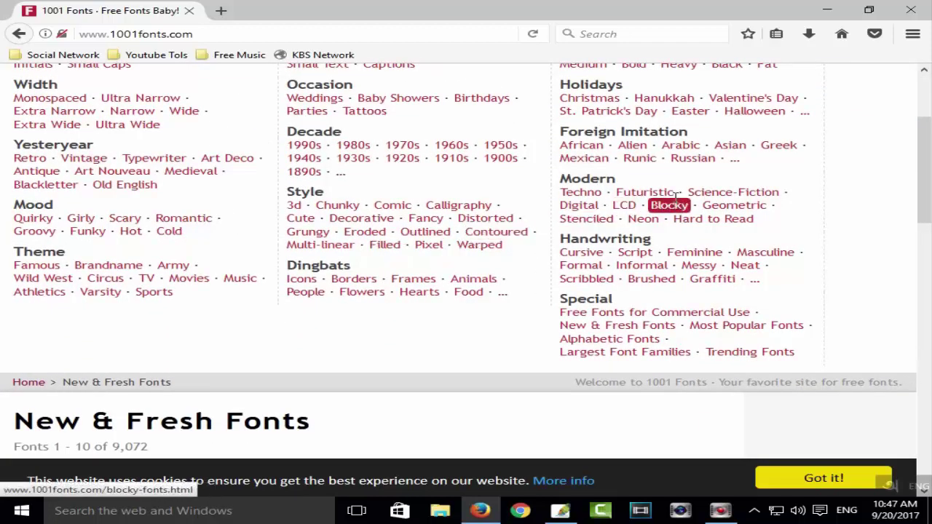
{"action": "scroll", "coordinate": [677, 197], "scroll_direction": "up", "scroll_amount": 2}
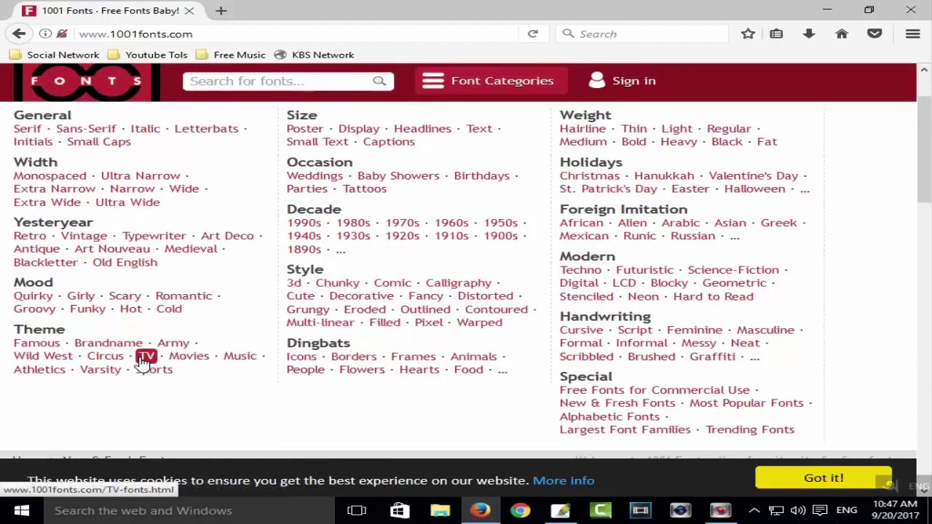
{"action": "left_click", "coordinate": [147, 357]}
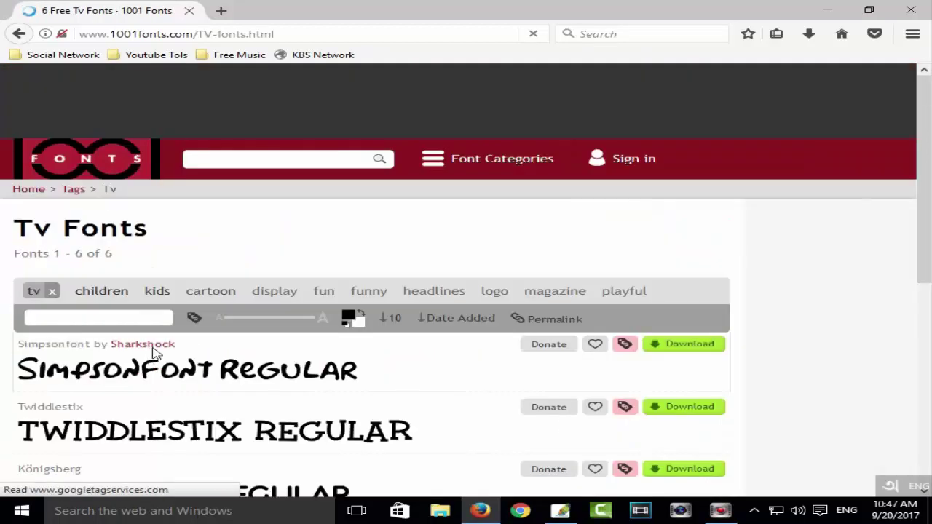
{"action": "scroll", "coordinate": [166, 323], "scroll_direction": "down", "scroll_amount": 4}
{"action": "scroll", "coordinate": [240, 247], "scroll_direction": "down", "scroll_amount": 2}
{"action": "scroll", "coordinate": [246, 295], "scroll_direction": "down", "scroll_amount": 1}
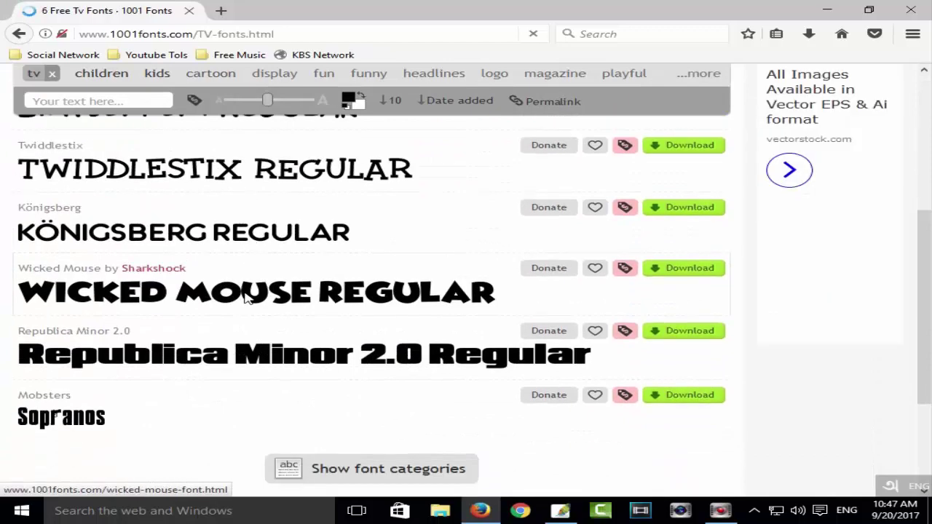
{"action": "scroll", "coordinate": [250, 284], "scroll_direction": "down", "scroll_amount": 3}
{"action": "scroll", "coordinate": [255, 284], "scroll_direction": "up", "scroll_amount": 2}
{"action": "scroll", "coordinate": [313, 271], "scroll_direction": "up", "scroll_amount": 2}
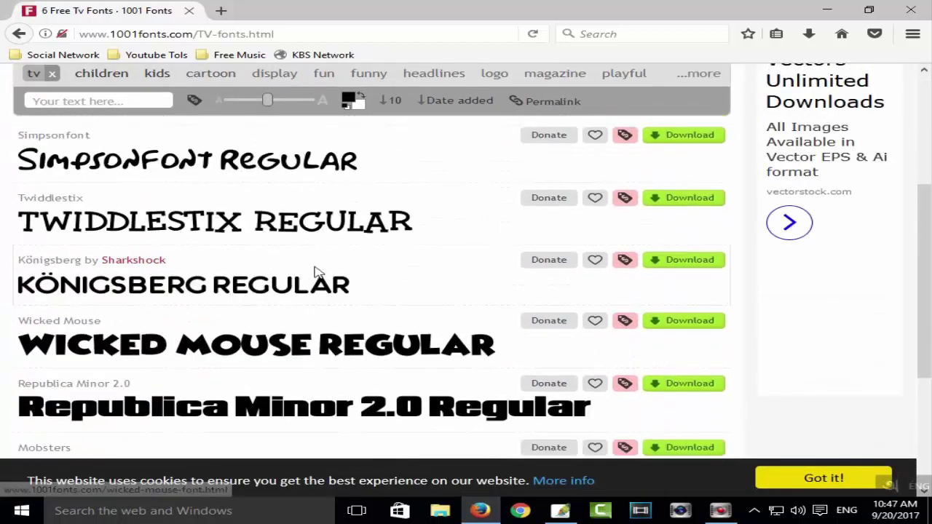
{"action": "scroll", "coordinate": [316, 272], "scroll_direction": "up", "scroll_amount": 2}
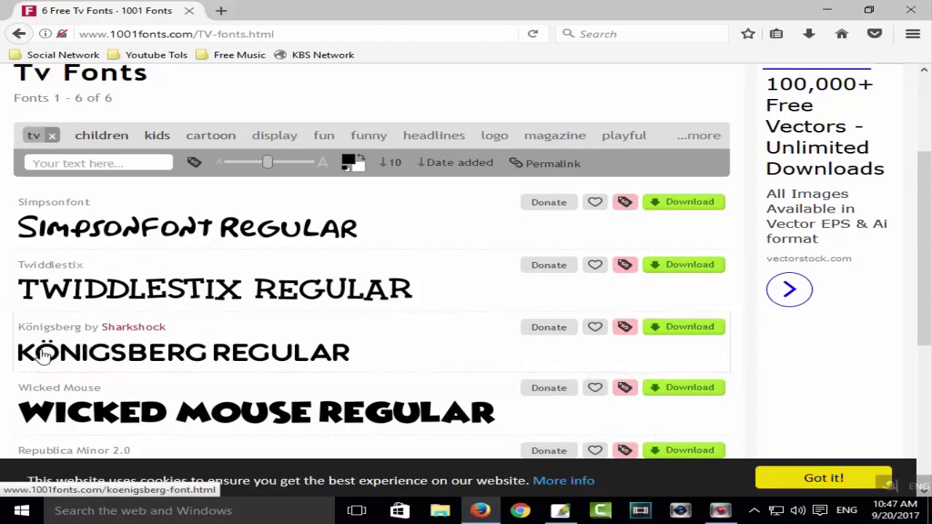
Save the Königsberg font as koenigsberg.zip (1.0 MB) and minimise Firefox
{"action": "left_click", "coordinate": [682, 329]}
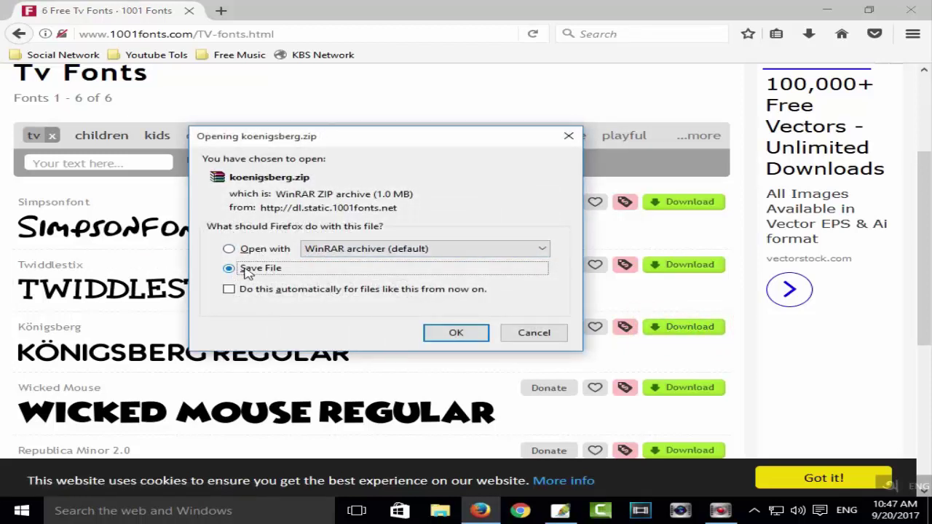
{"action": "left_click", "coordinate": [457, 334]}
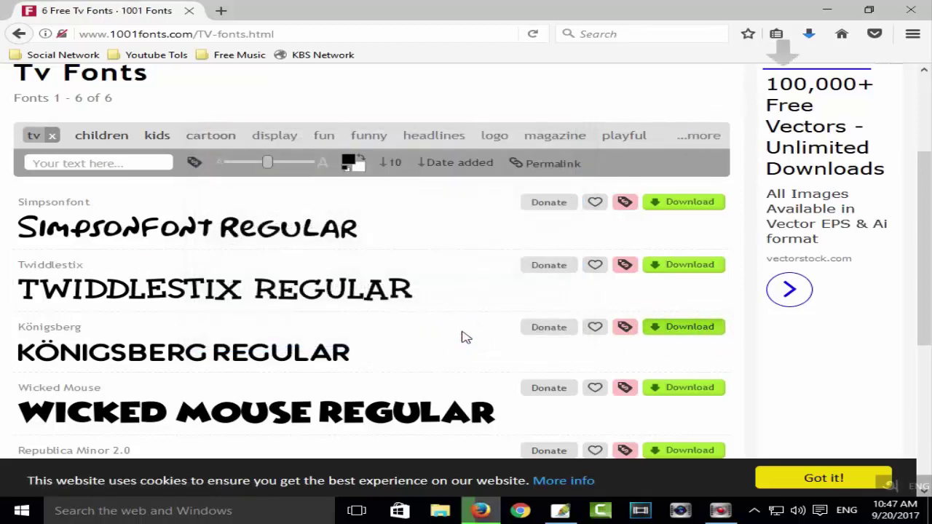
{"action": "left_click", "coordinate": [808, 37]}
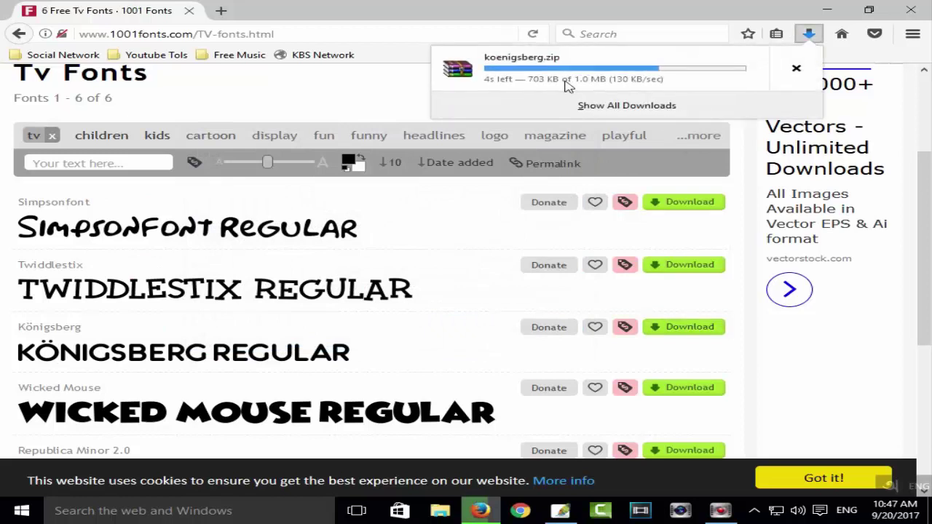
{"action": "left_click", "coordinate": [809, 34]}
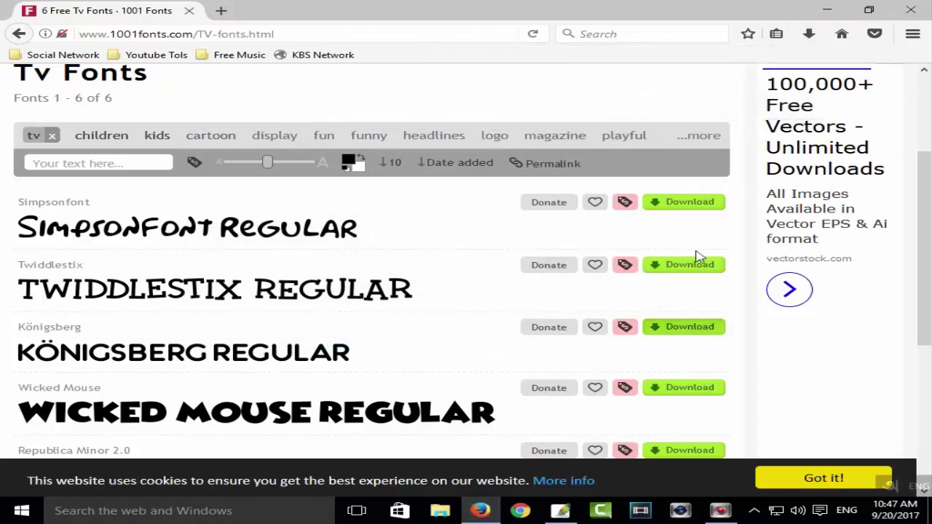
{"action": "left_click", "coordinate": [836, 11]}
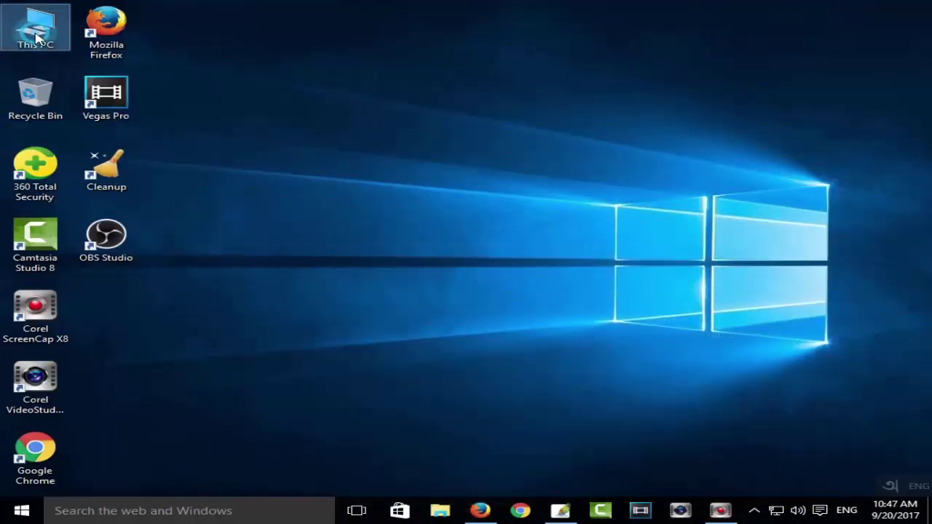
Extract koenigsberg.zip in Downloads and open the resulting koenigsberg folder
{"action": "double_click", "coordinate": [29, 26]}
{"action": "left_click", "coordinate": [65, 104]}
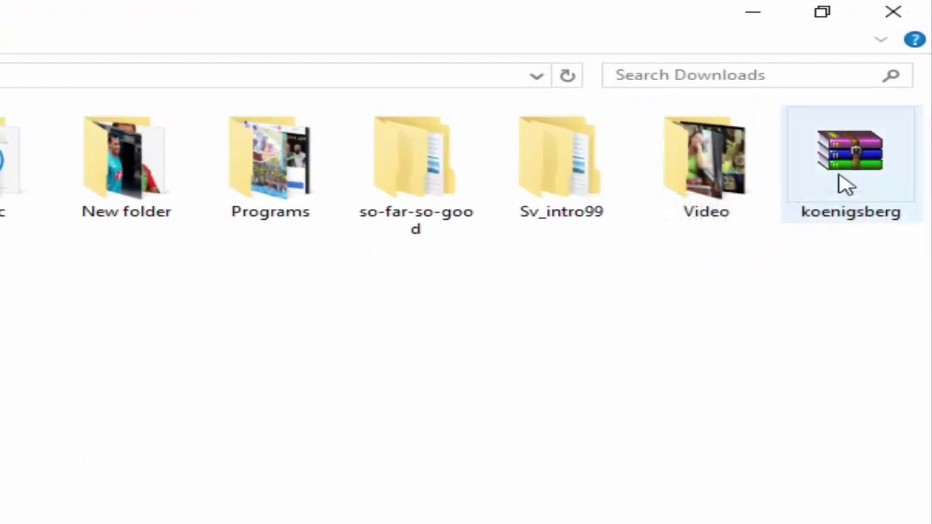
{"action": "mouse_move", "coordinate": [851, 168]}
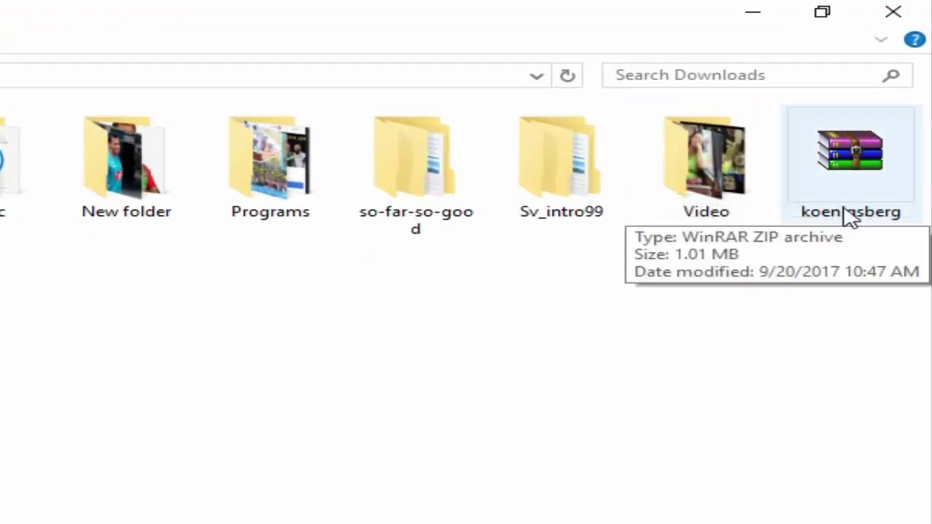
{"action": "right_click", "coordinate": [833, 166]}
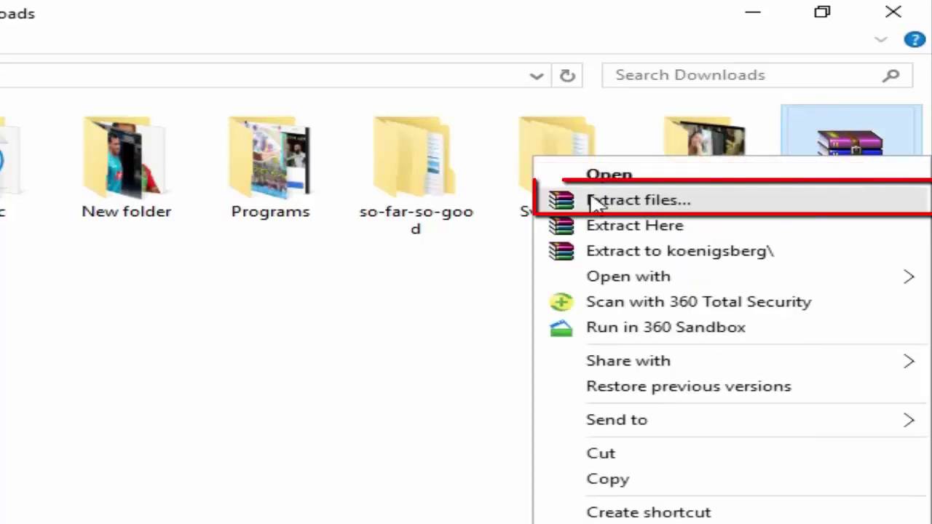
{"action": "left_click", "coordinate": [652, 202]}
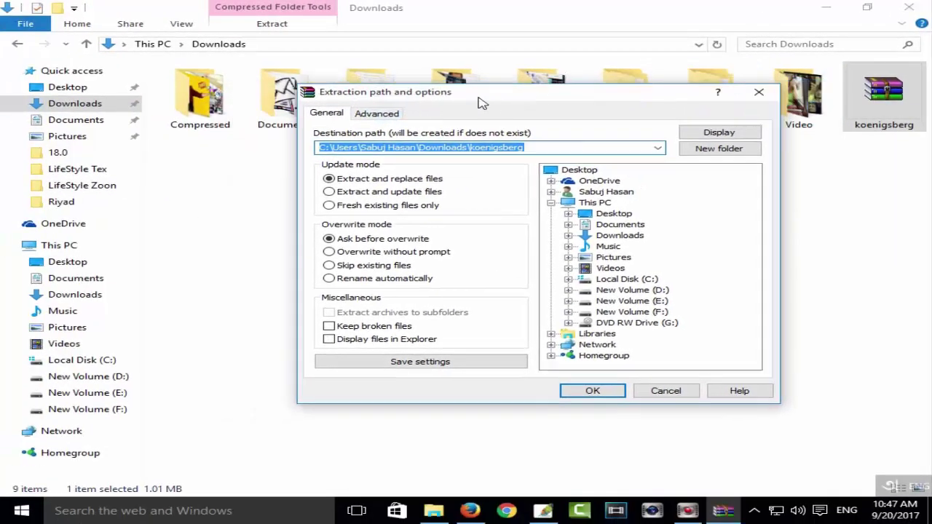
{"action": "left_click_drag", "start_coordinate": [432, 104], "coordinate": [453, 96]}
{"action": "left_click", "coordinate": [543, 389]}
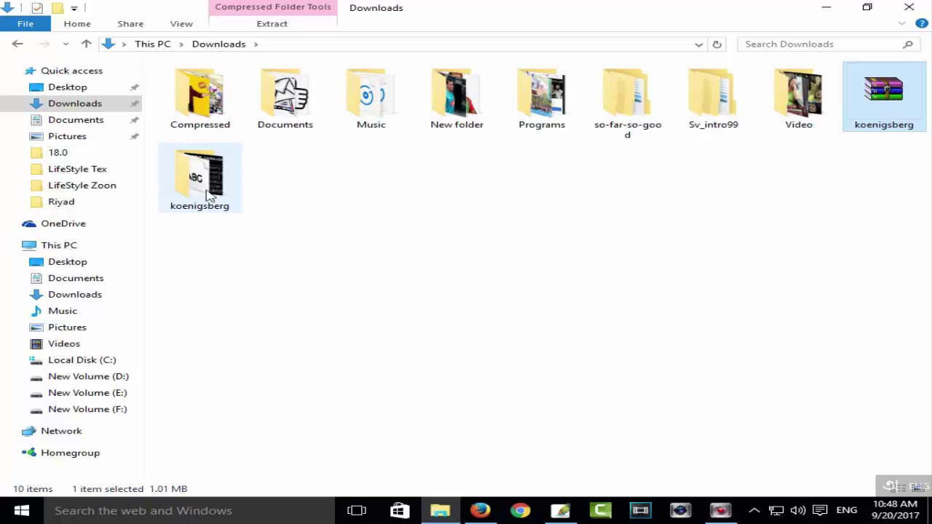
{"action": "mouse_move", "coordinate": [199, 175]}
{"action": "double_click", "coordinate": [197, 189]}
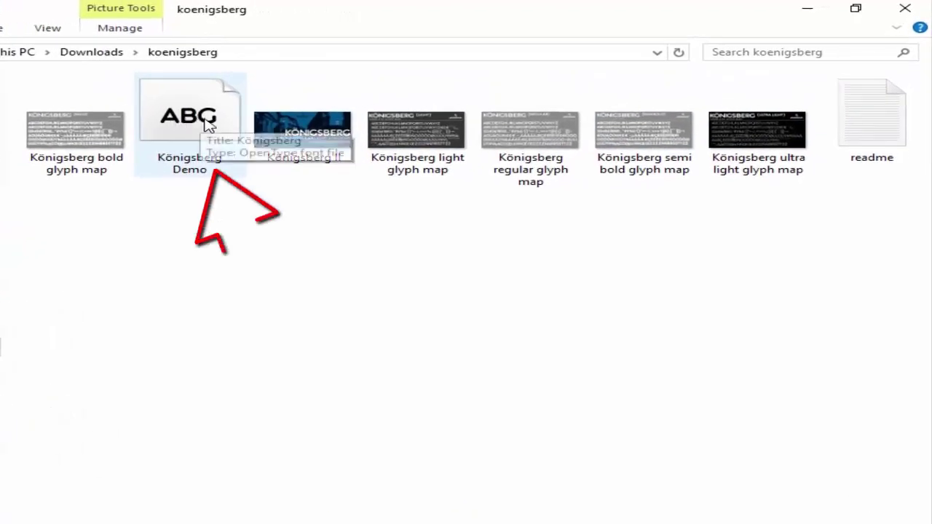
{"action": "mouse_move", "coordinate": [301, 102]}
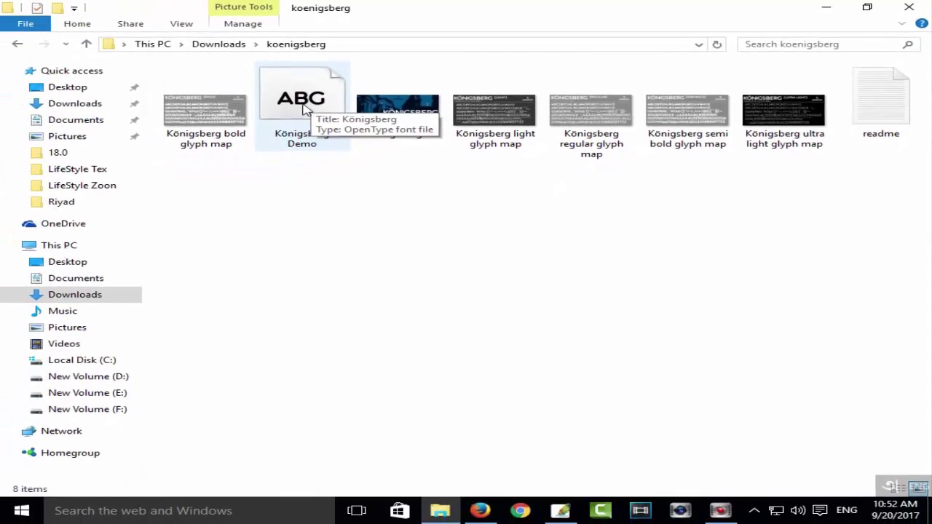
Install the Königsberg Demo OpenType font from its preview, then close the viewer
{"action": "double_click", "coordinate": [304, 108]}
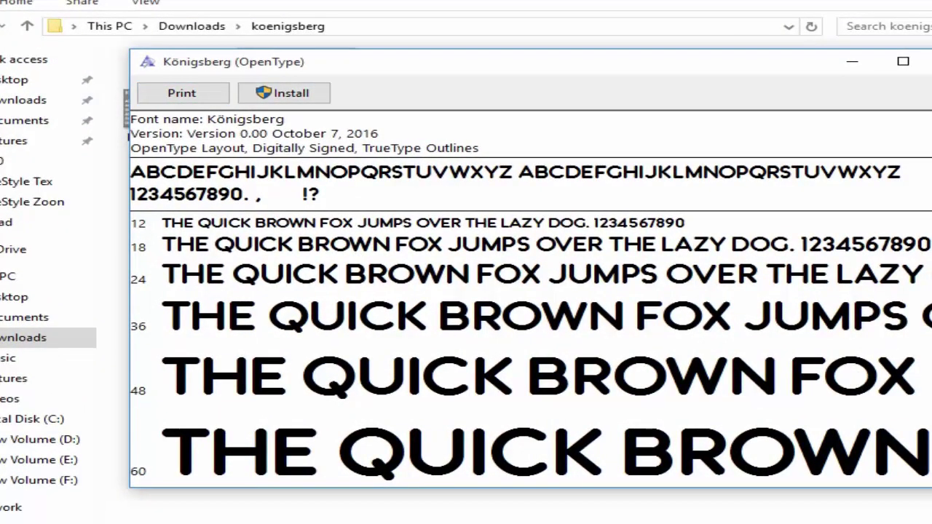
{"action": "scroll", "coordinate": [159, 120], "scroll_direction": "down", "scroll_amount": 2}
{"action": "scroll", "coordinate": [158, 120], "scroll_direction": "down", "scroll_amount": 1}
{"action": "scroll", "coordinate": [158, 121], "scroll_direction": "up", "scroll_amount": 3}
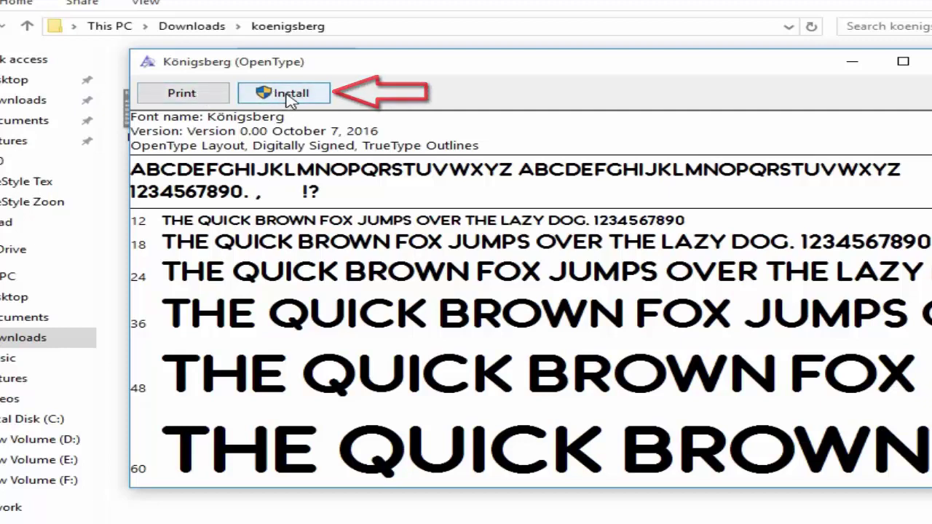
{"action": "left_click", "coordinate": [287, 97]}
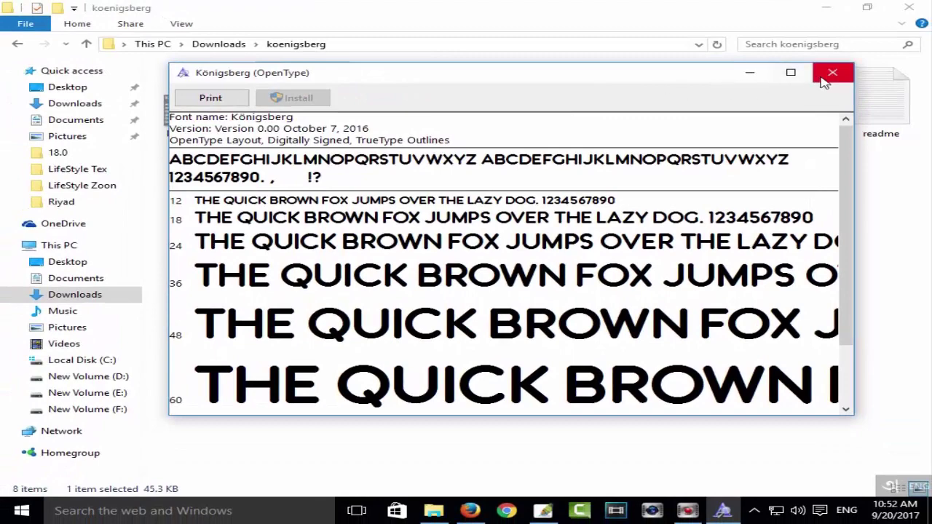
{"action": "left_click", "coordinate": [832, 74]}
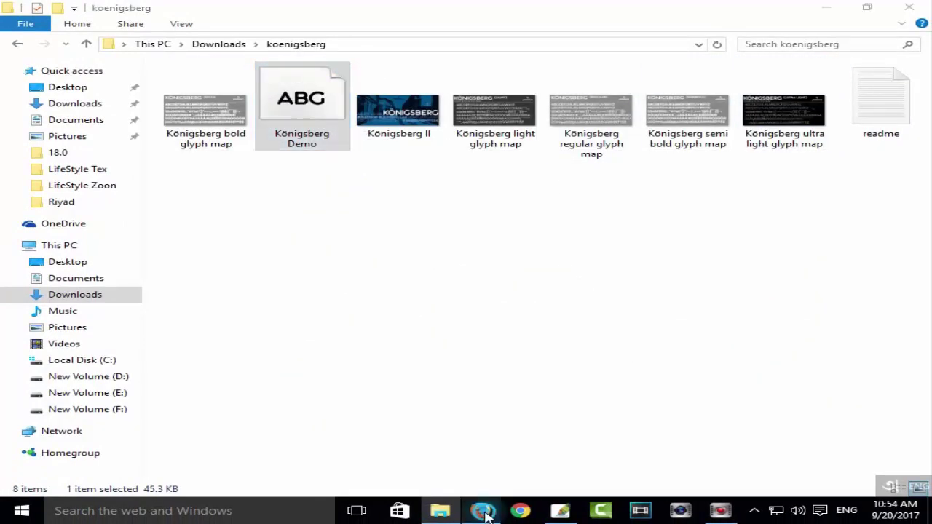
Glance back at the 1001 Fonts page, then minimise Firefox and the koenigsberg folder
{"action": "left_click", "coordinate": [480, 511]}
{"action": "scroll", "coordinate": [255, 216], "scroll_direction": "down", "scroll_amount": 2}
{"action": "scroll", "coordinate": [261, 270], "scroll_direction": "down", "scroll_amount": 4}
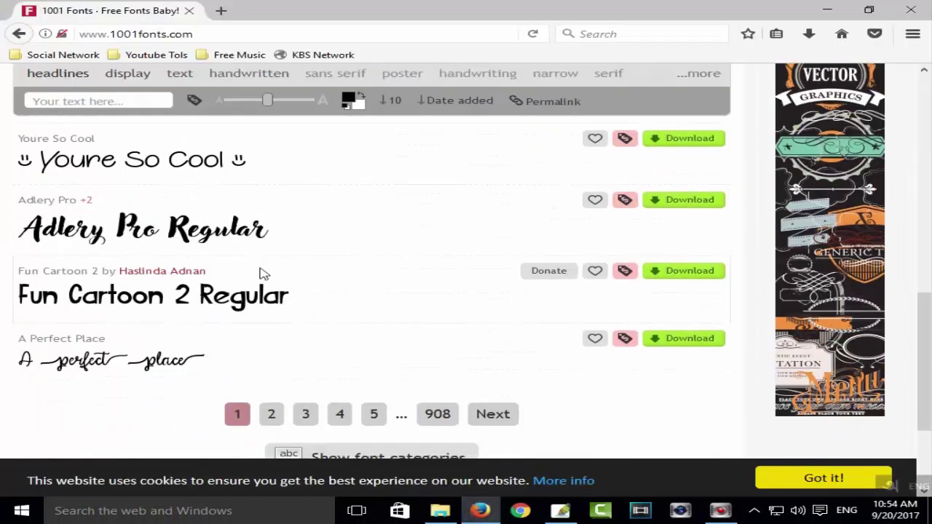
{"action": "scroll", "coordinate": [262, 272], "scroll_direction": "up", "scroll_amount": 5}
{"action": "scroll", "coordinate": [262, 272], "scroll_direction": "up", "scroll_amount": 3}
{"action": "scroll", "coordinate": [262, 273], "scroll_direction": "down", "scroll_amount": 3}
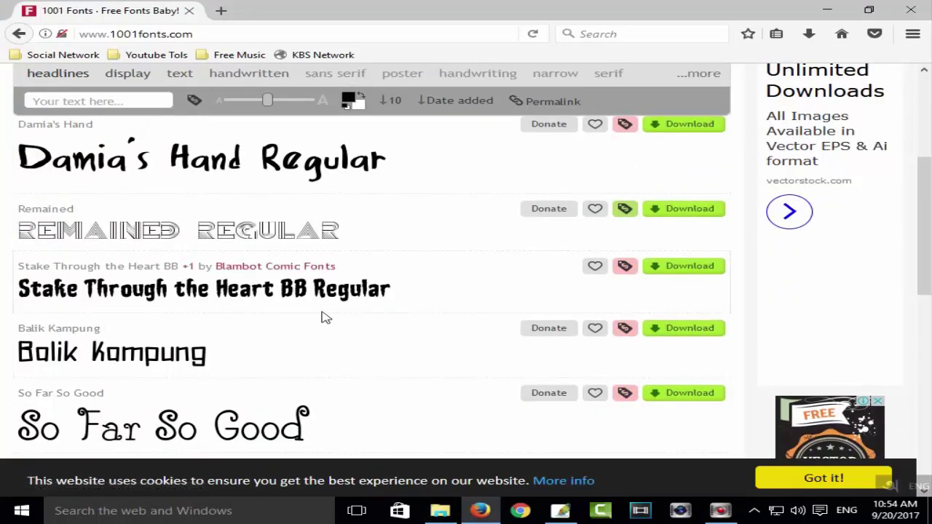
{"action": "scroll", "coordinate": [324, 318], "scroll_direction": "up", "scroll_amount": 2}
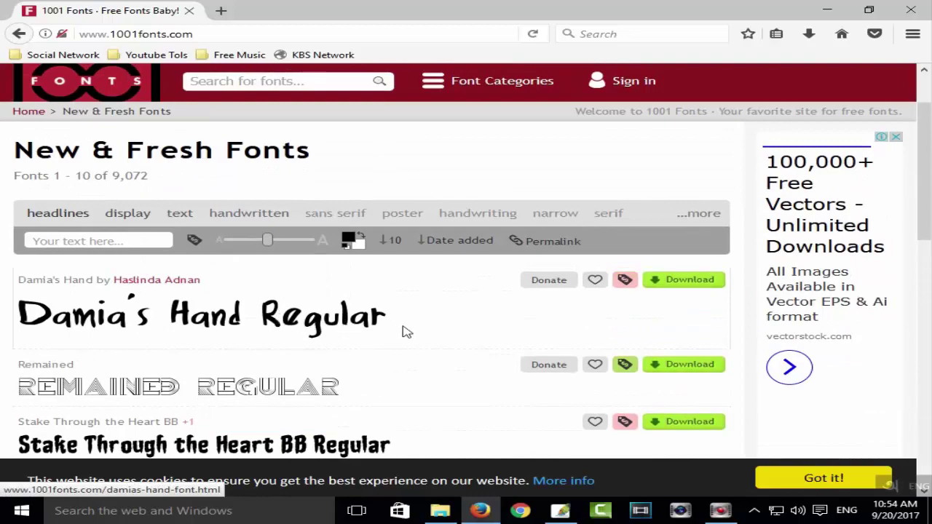
{"action": "left_click", "coordinate": [827, 10]}
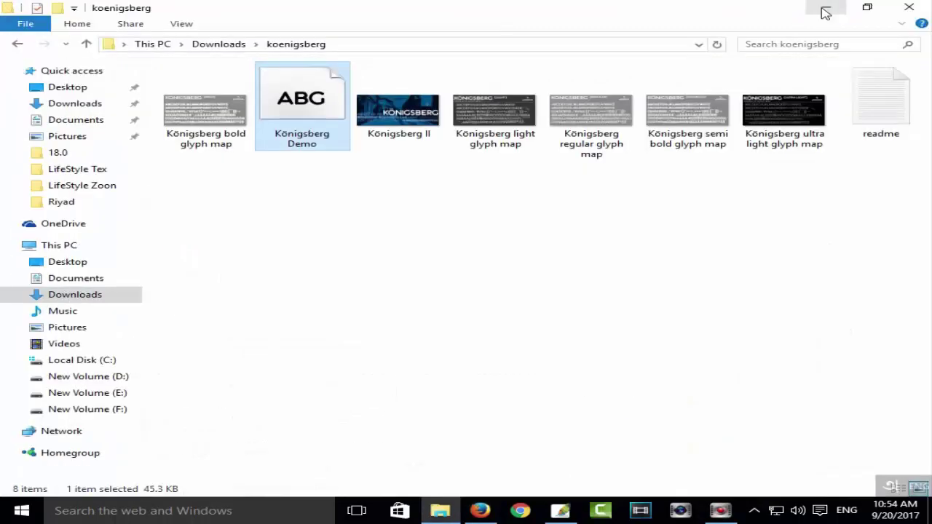
{"action": "left_click", "coordinate": [825, 12]}
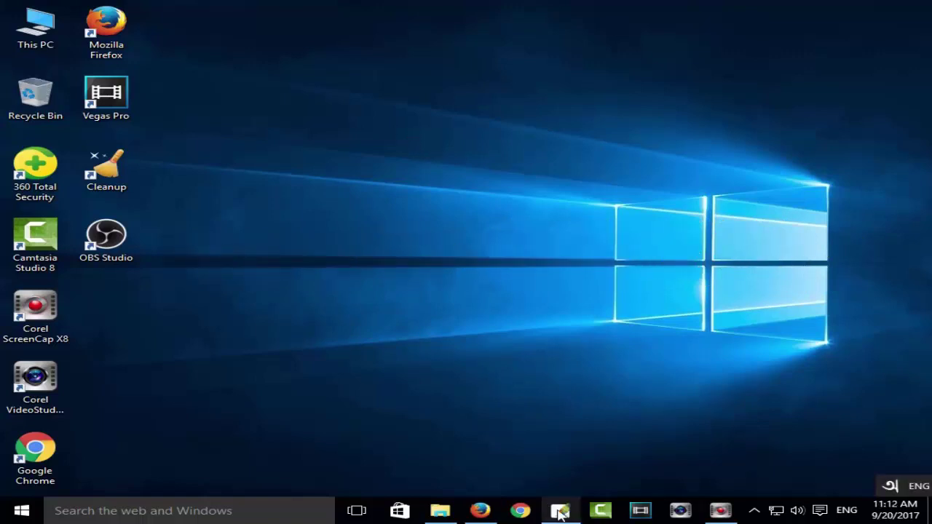
Create a 1280 × 720 px document with a white background, Untitled-1, in Photoshop
{"action": "left_click", "coordinate": [559, 512]}
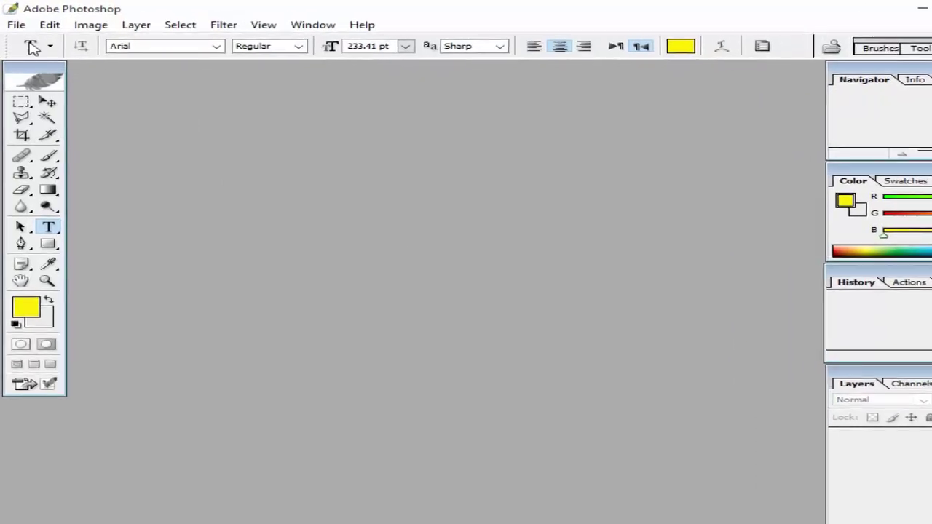
{"action": "left_click", "coordinate": [15, 22]}
{"action": "left_click", "coordinate": [30, 35]}
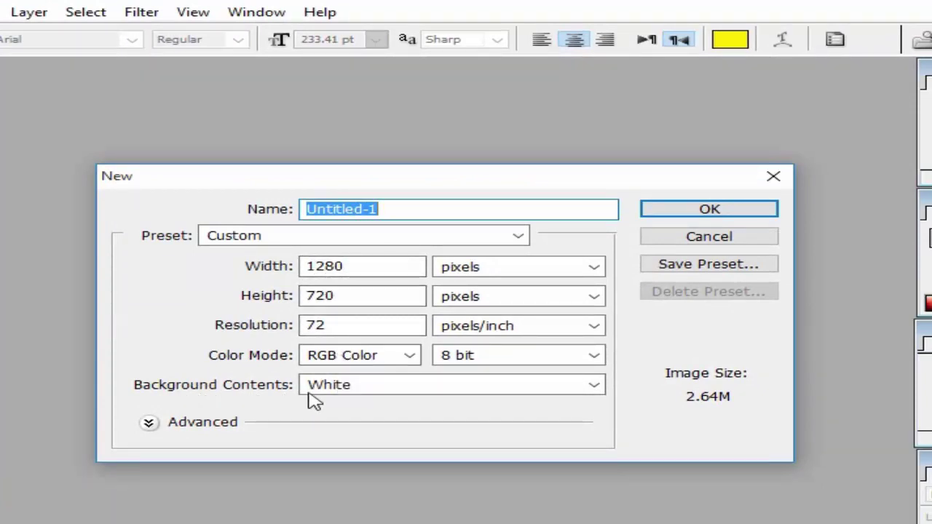
{"action": "left_click", "coordinate": [508, 390]}
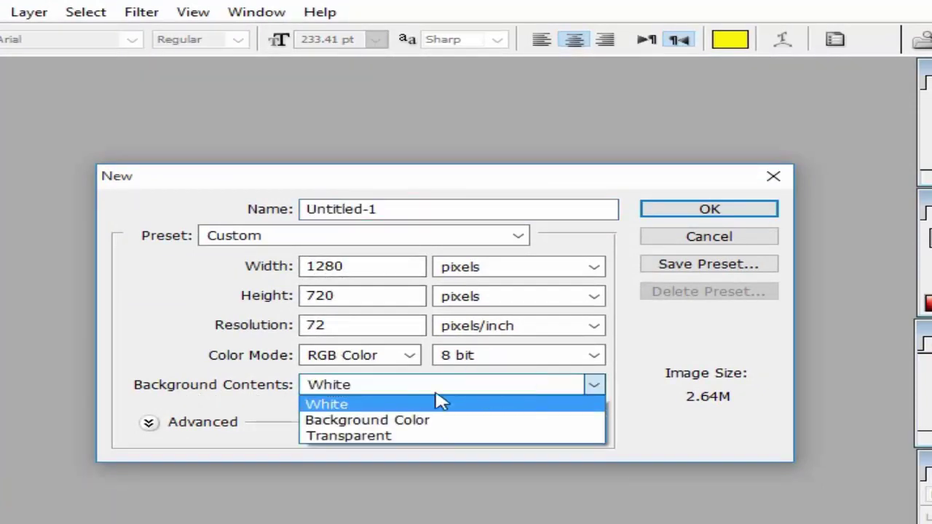
{"action": "left_click", "coordinate": [429, 399]}
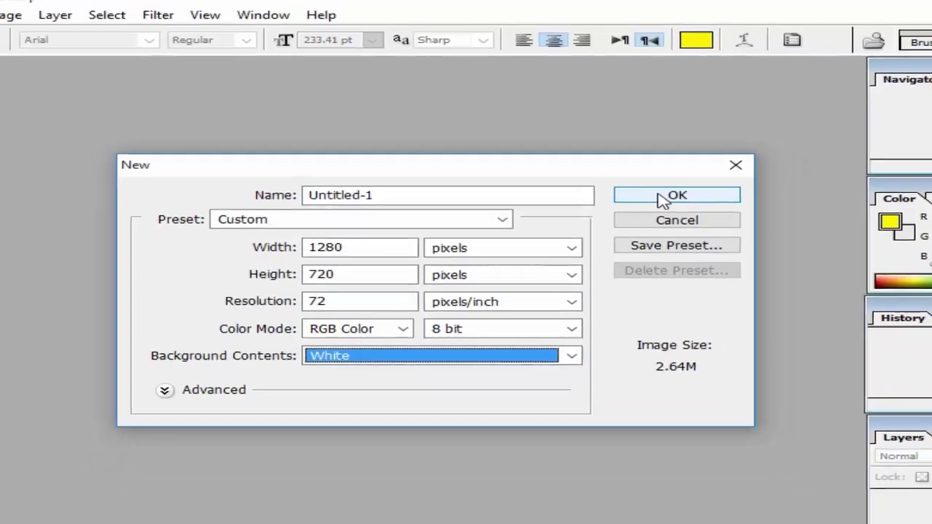
{"action": "left_click", "coordinate": [677, 208]}
{"action": "left_click_drag", "start_coordinate": [406, 73], "coordinate": [457, 109]}
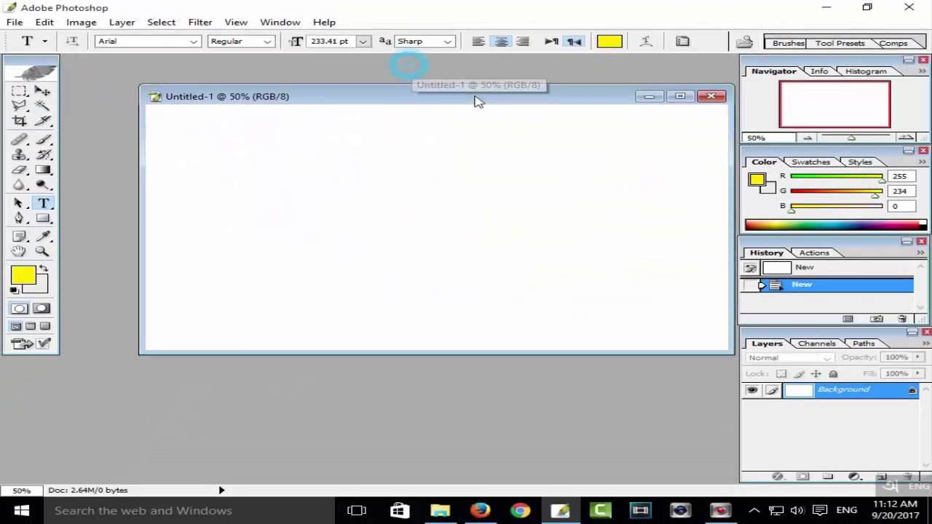
Type Sabuj360 in a paragraph text box spanning the middle of the maximised canvas
{"action": "left_click", "coordinate": [663, 108]}
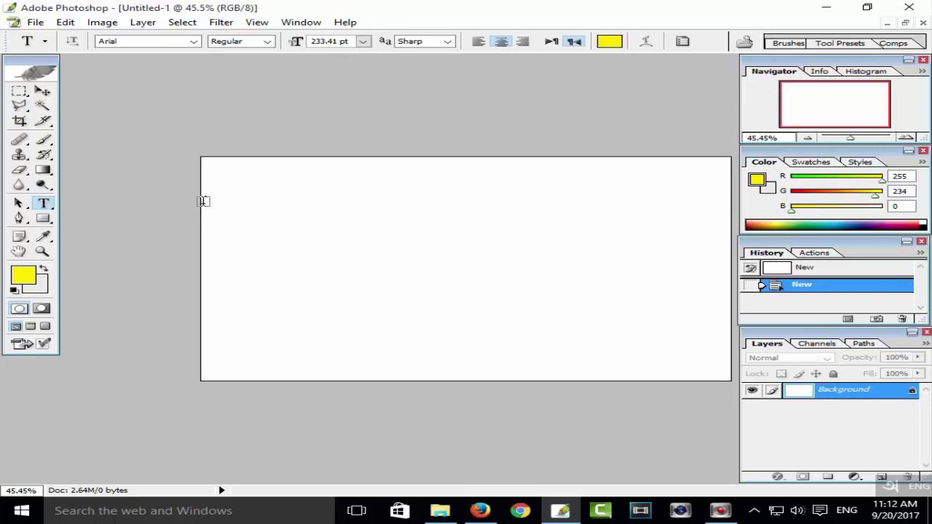
{"action": "left_click_drag", "start_coordinate": [203, 201], "coordinate": [731, 302]}
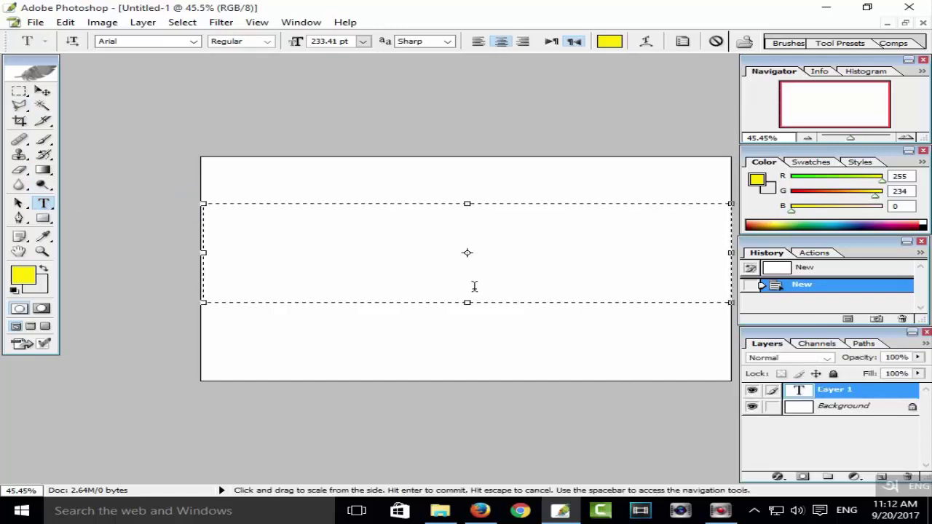
{"action": "type", "text": "Sa"}
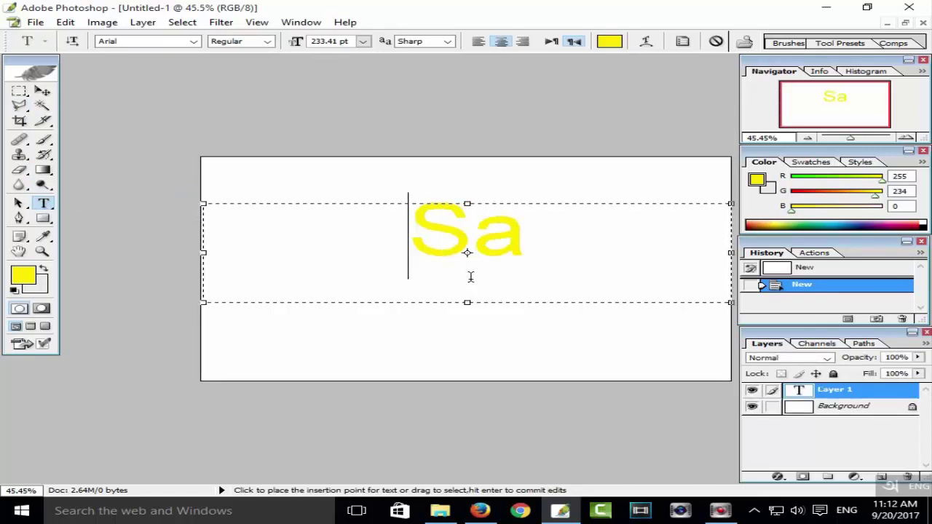
{"action": "type", "text": "buj360"}
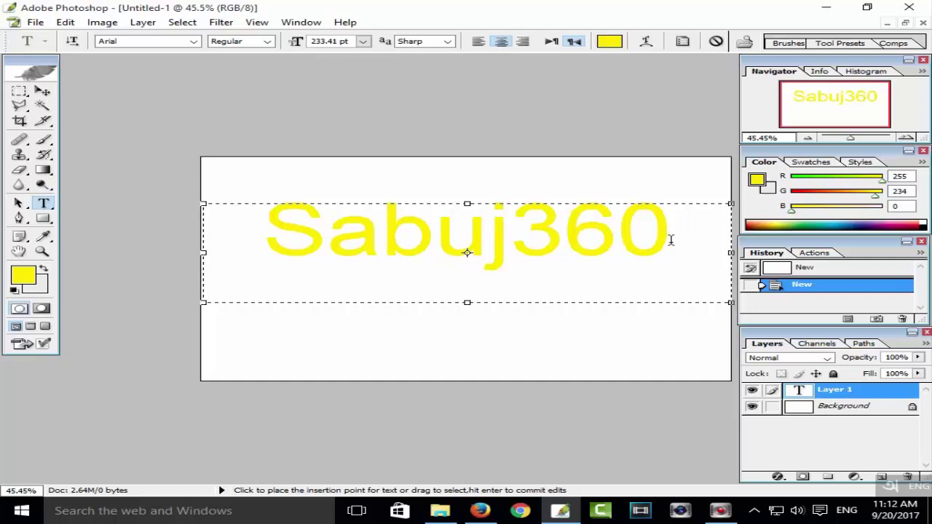
{"action": "left_click_drag", "start_coordinate": [674, 228], "coordinate": [291, 230]}
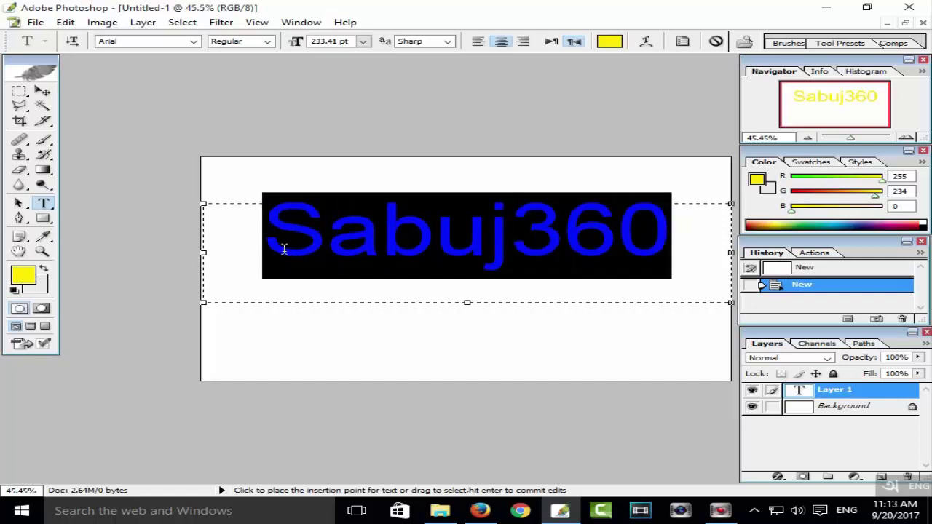
Set the Sabuj360 text colour to black, #000000
{"action": "key", "text": "ctrl+a"}
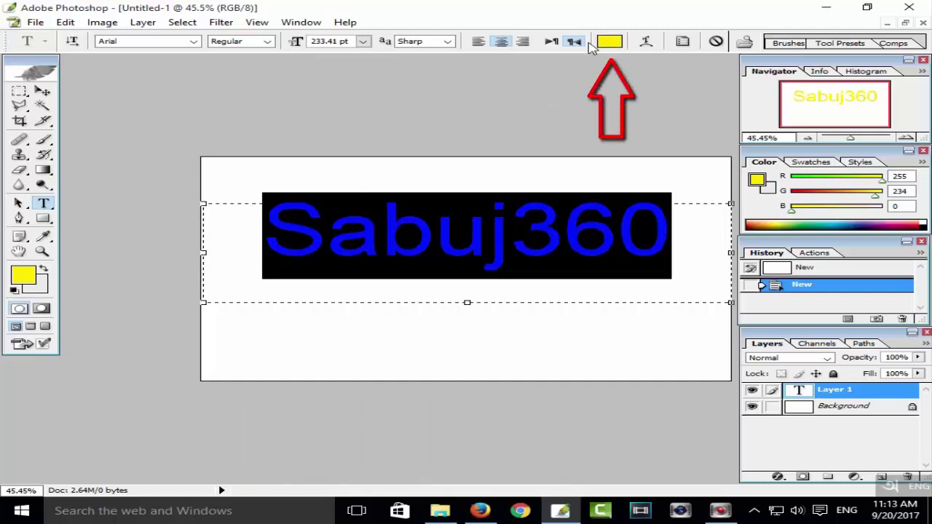
{"action": "left_click", "coordinate": [611, 42]}
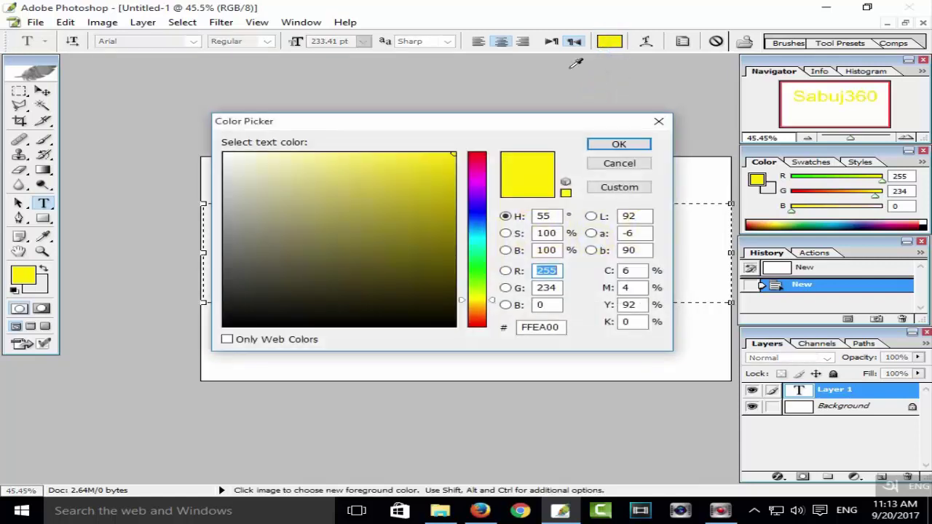
{"action": "left_click_drag", "start_coordinate": [438, 202], "coordinate": [431, 328]}
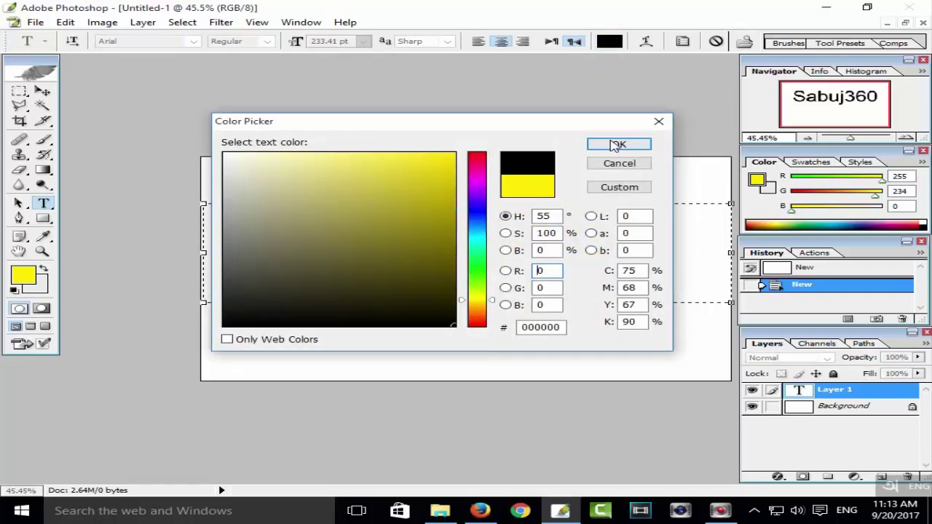
{"action": "left_click", "coordinate": [633, 145]}
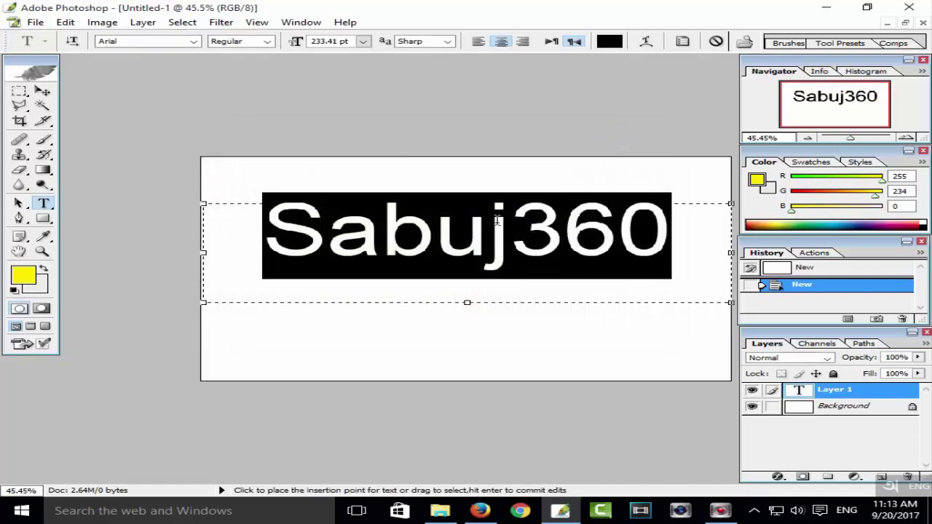
{"action": "left_click", "coordinate": [670, 243]}
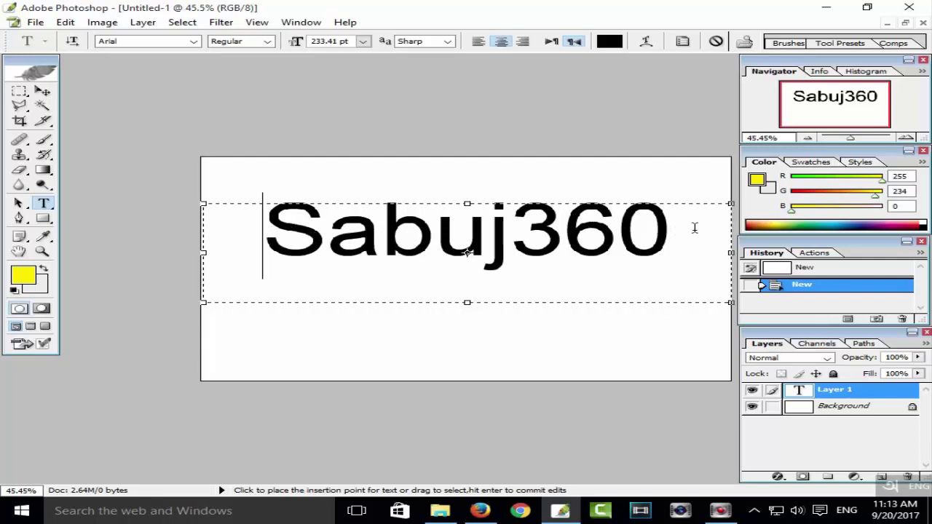
Apply the Königsberg font to the Sabuj360 text
{"action": "left_click_drag", "start_coordinate": [694, 228], "coordinate": [285, 228]}
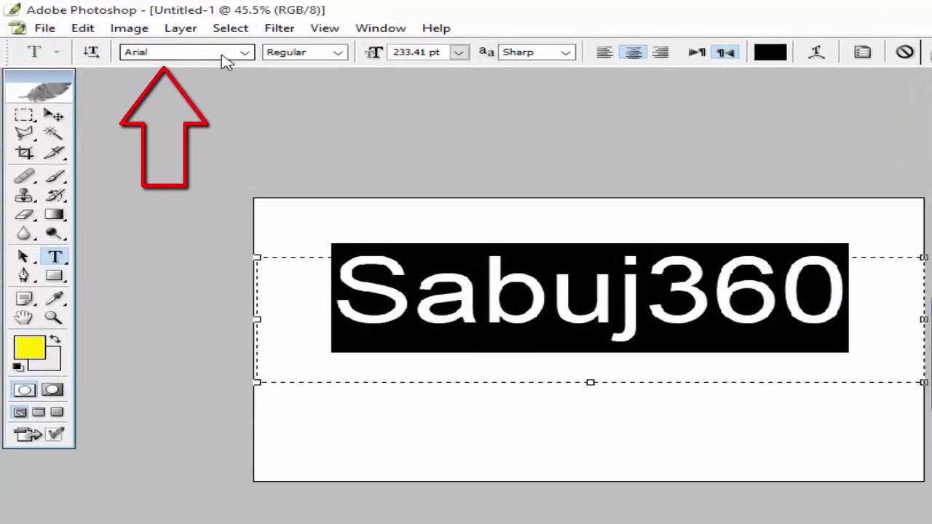
{"action": "left_click", "coordinate": [244, 54]}
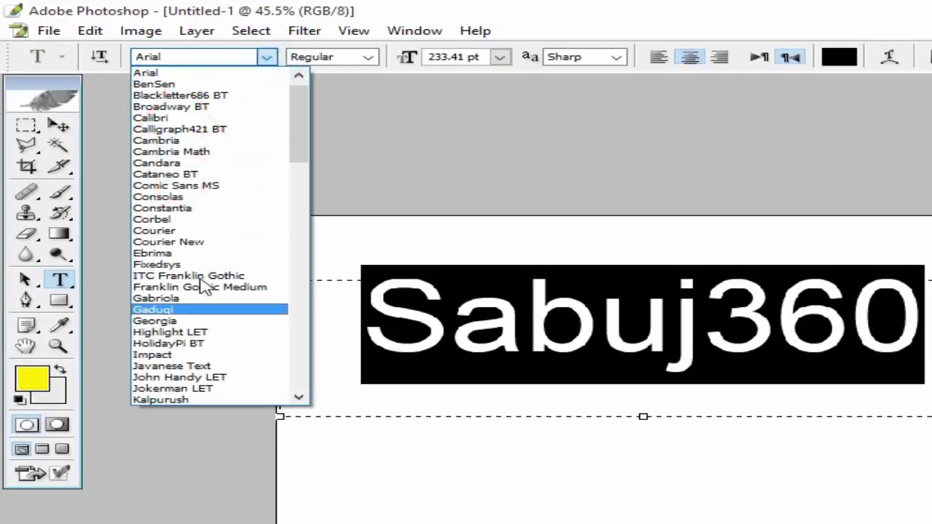
{"action": "mouse_move", "coordinate": [298, 145]}
{"action": "left_mouse_down"}
{"action": "mouse_move", "coordinate": [295, 279]}
{"action": "mouse_move", "coordinate": [297, 131]}
{"action": "mouse_move", "coordinate": [301, 186]}
{"action": "left_mouse_up"}
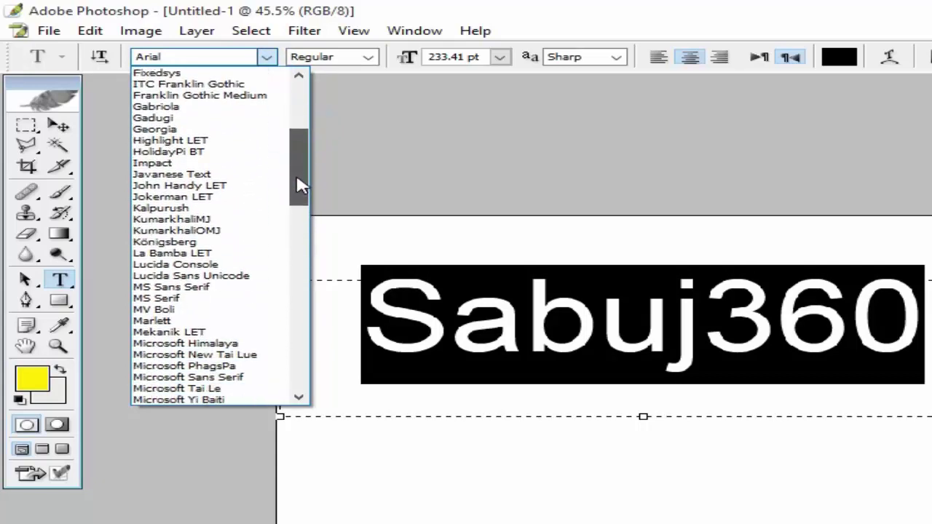
{"action": "left_click", "coordinate": [162, 242]}
{"action": "left_click", "coordinate": [687, 291]}
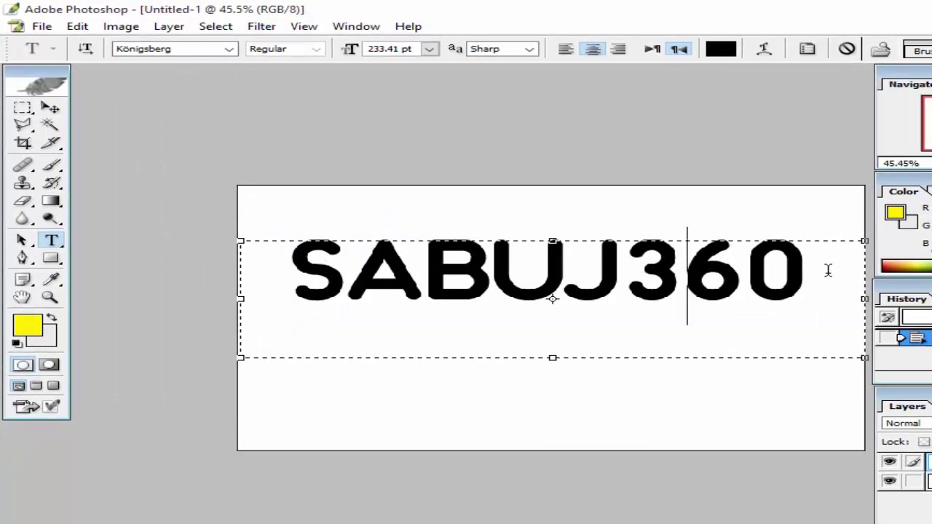
Switch the text to MS Sans Serif and preview other fonts with the arrow keys
{"action": "left_click_drag", "start_coordinate": [828, 270], "coordinate": [306, 273]}
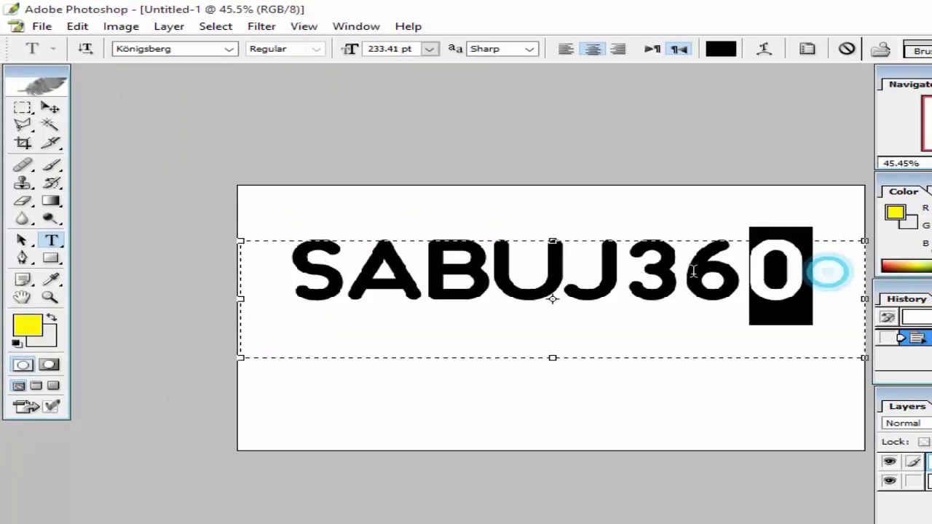
{"action": "left_click", "coordinate": [229, 49]}
{"action": "left_click", "coordinate": [140, 97]}
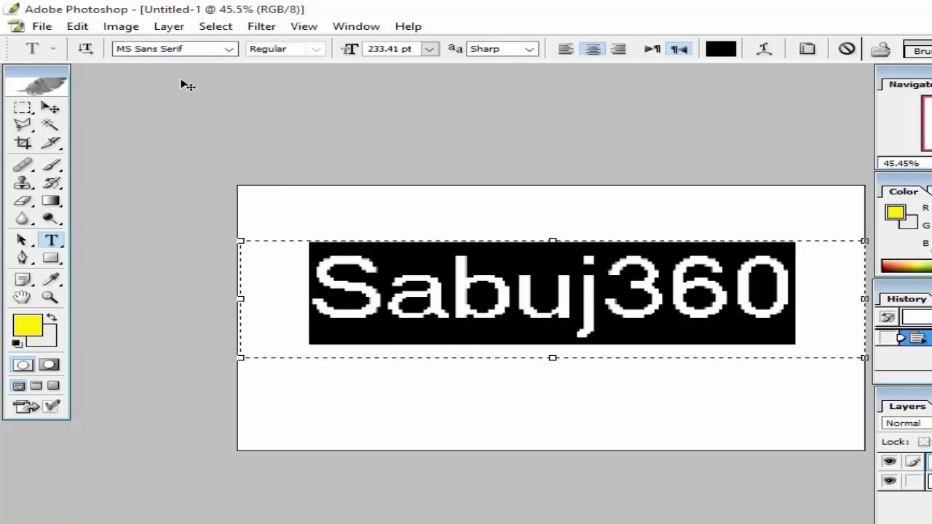
{"action": "left_click", "coordinate": [187, 52]}
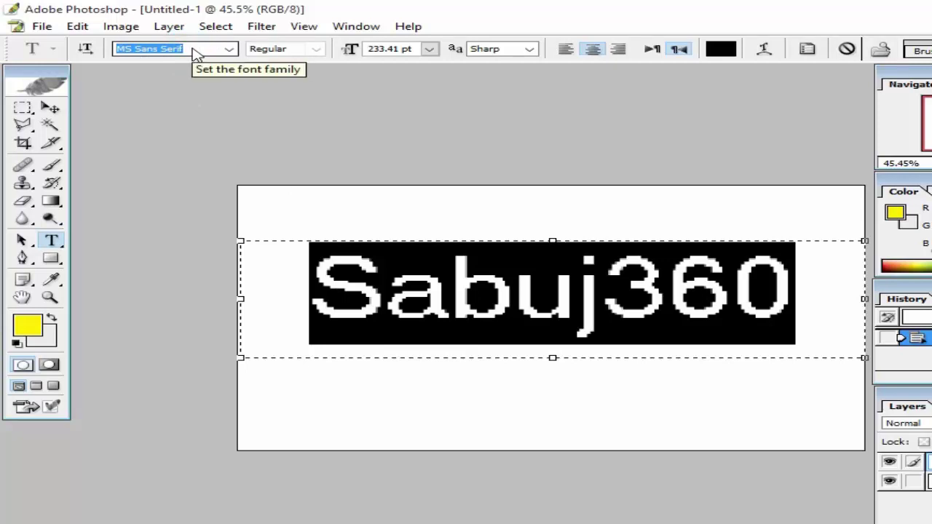
{"action": "key", "text": "Down"}
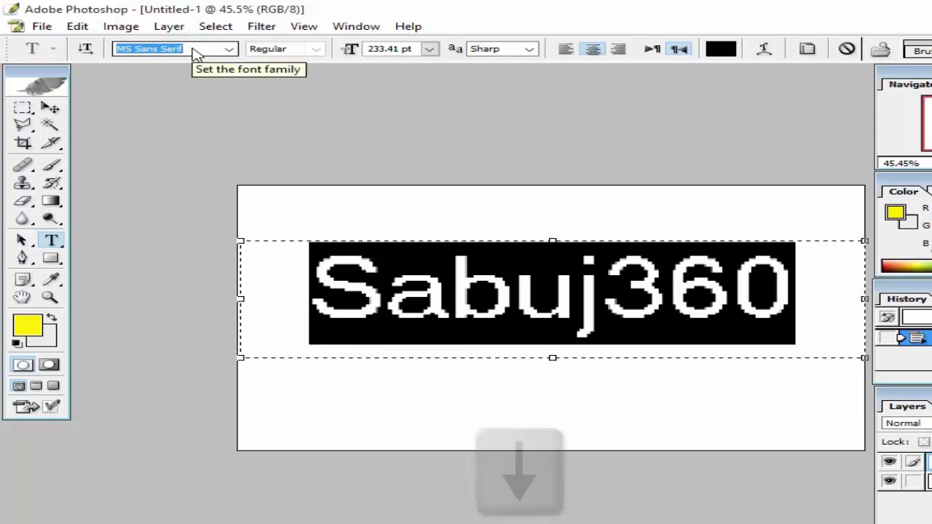
{"action": "key", "text": "Down"}
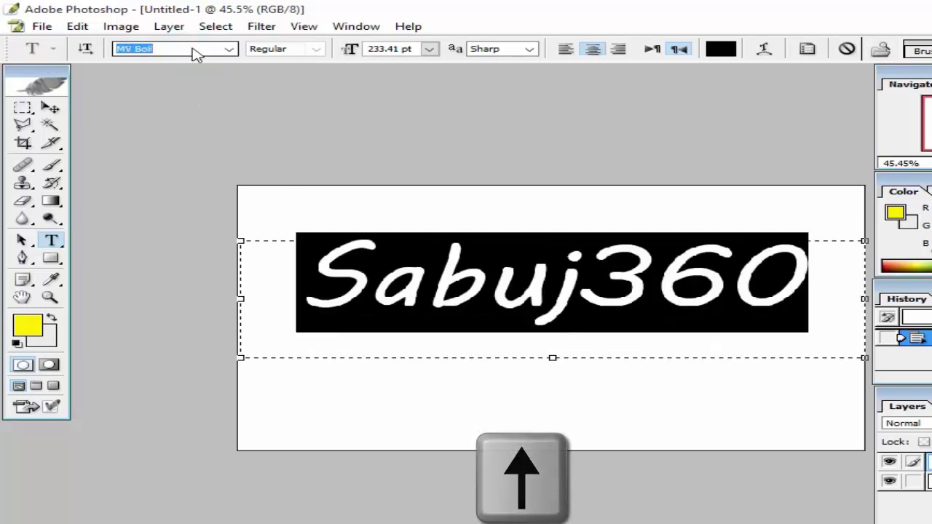
{"action": "key", "text": "Up"}
{"action": "key", "text": "Up"}
{"action": "key", "text": "Up"}
{"action": "key", "text": "Down"}
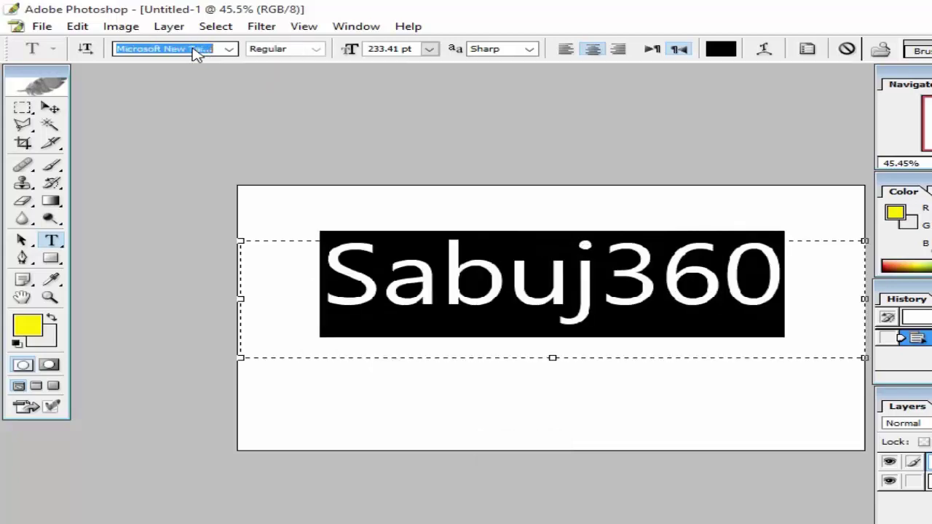
{"action": "key", "text": "Down"}
{"action": "key", "text": "Down"}
{"action": "key", "text": "Down"}
{"action": "key", "text": "Down"}
{"action": "key", "text": "Down"}
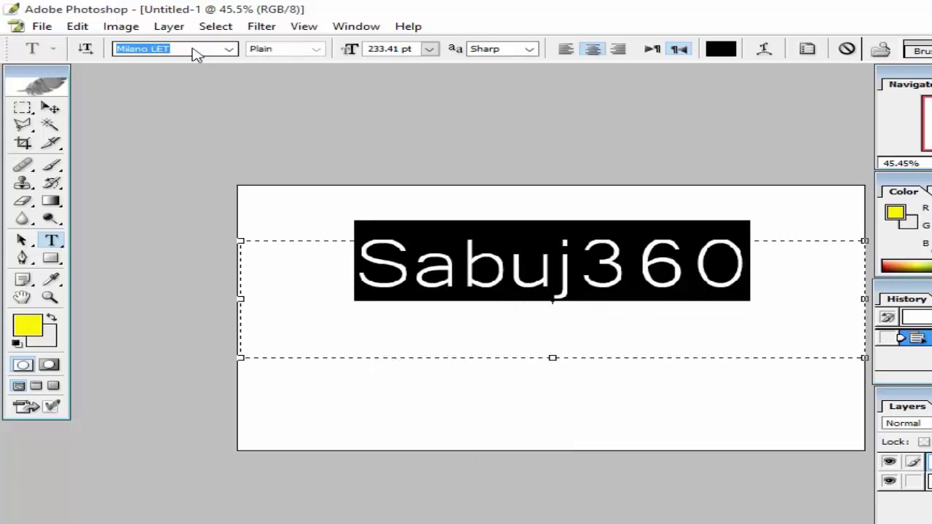
{"action": "key", "text": "Down"}
{"action": "key", "text": "Down"}
{"action": "key", "text": "Down"}
{"action": "key", "text": "Down"}
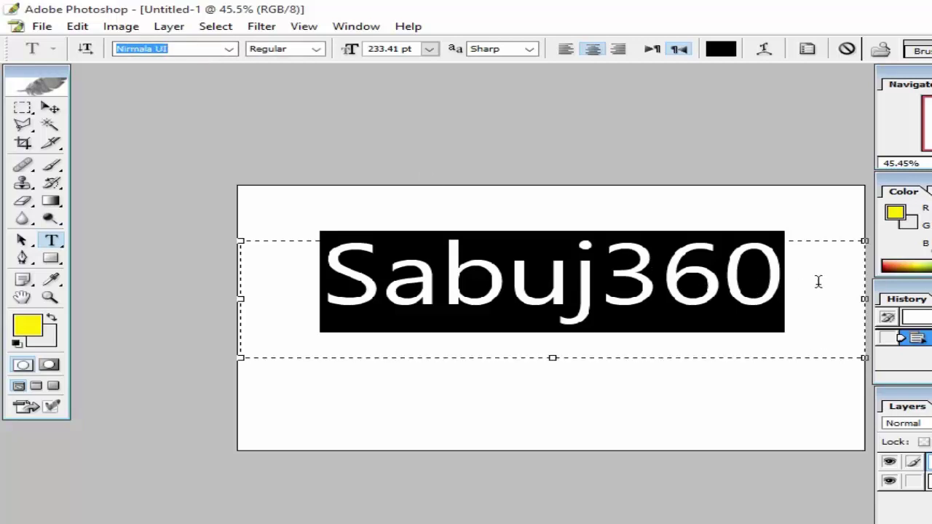
Set the Sabuj360 text font to Arial and commit the text
{"action": "left_click", "coordinate": [230, 50]}
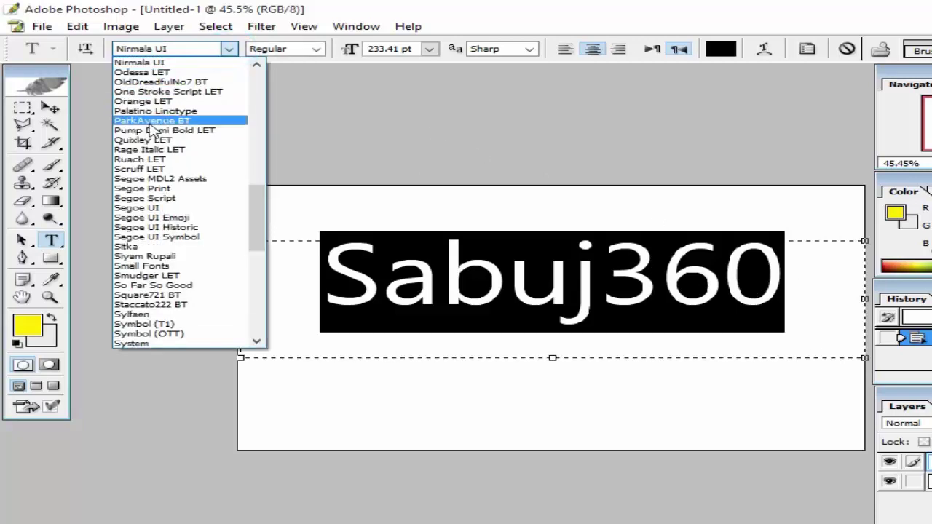
{"action": "left_click_drag", "start_coordinate": [255, 211], "coordinate": [257, 89]}
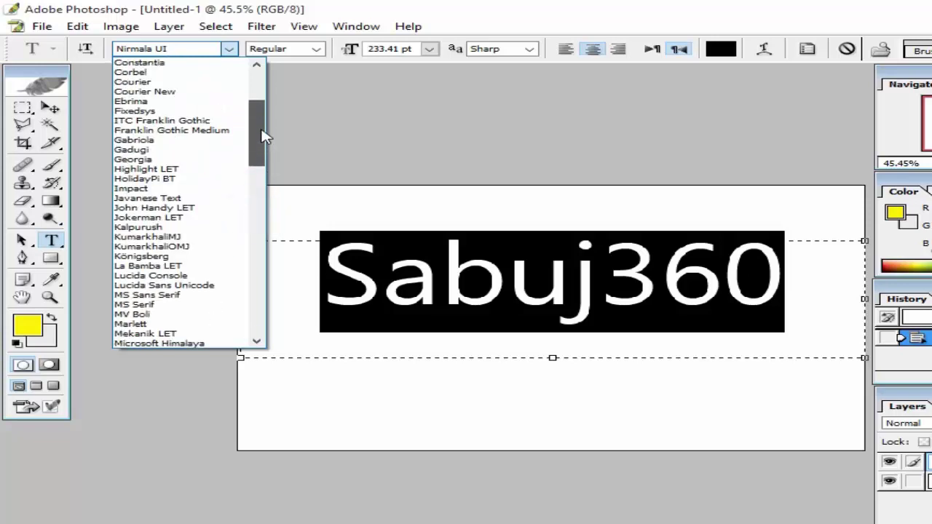
{"action": "left_click", "coordinate": [167, 73]}
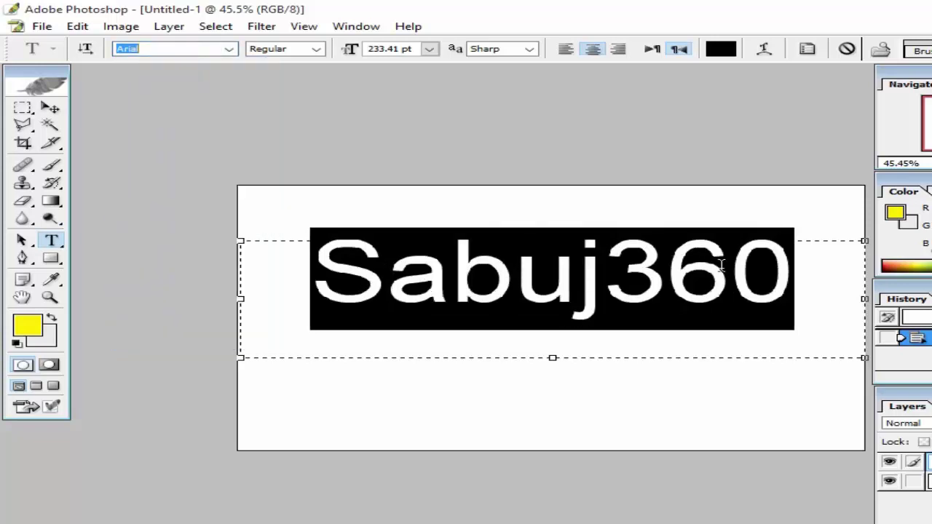
{"action": "left_click", "coordinate": [831, 293]}
Commit the Sabuj360 text and shift it slightly upward on the canvas
{"action": "left_click", "coordinate": [51, 108]}
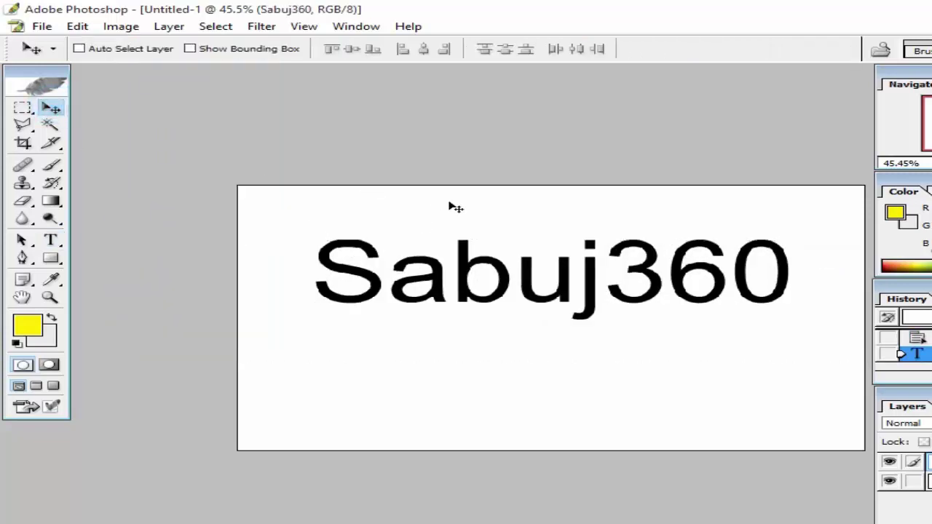
{"action": "left_click_drag", "start_coordinate": [469, 288], "coordinate": [470, 272]}
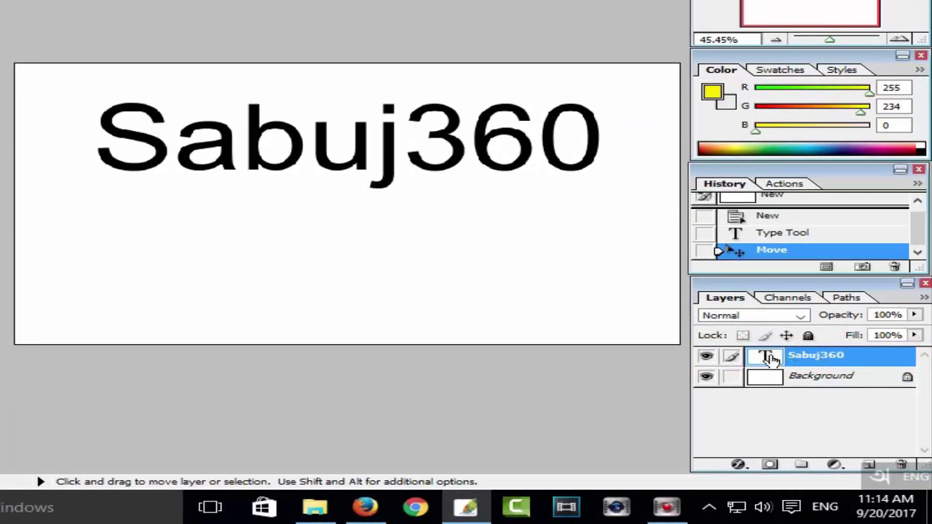
Open Blending Options for the Sabuj360 layer and move the Layer Style dialog off the text
{"action": "right_click", "coordinate": [817, 360]}
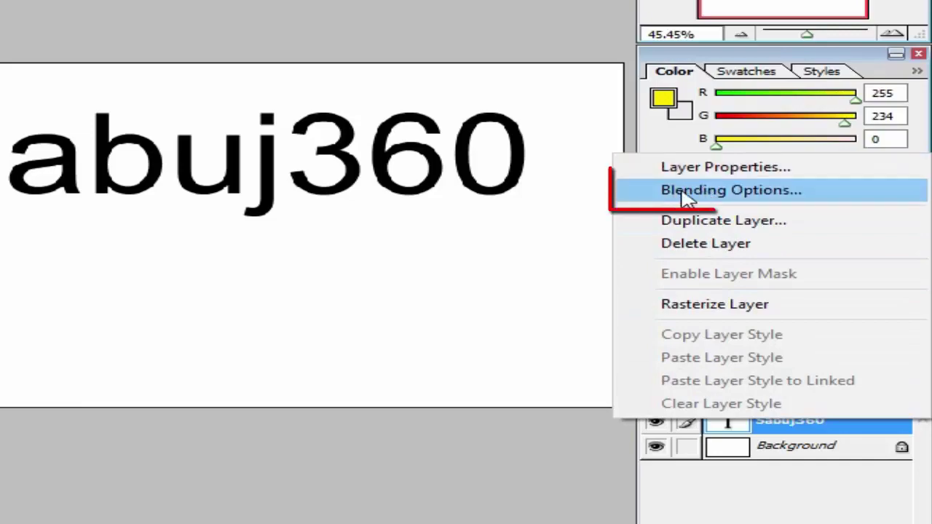
{"action": "left_click", "coordinate": [725, 193]}
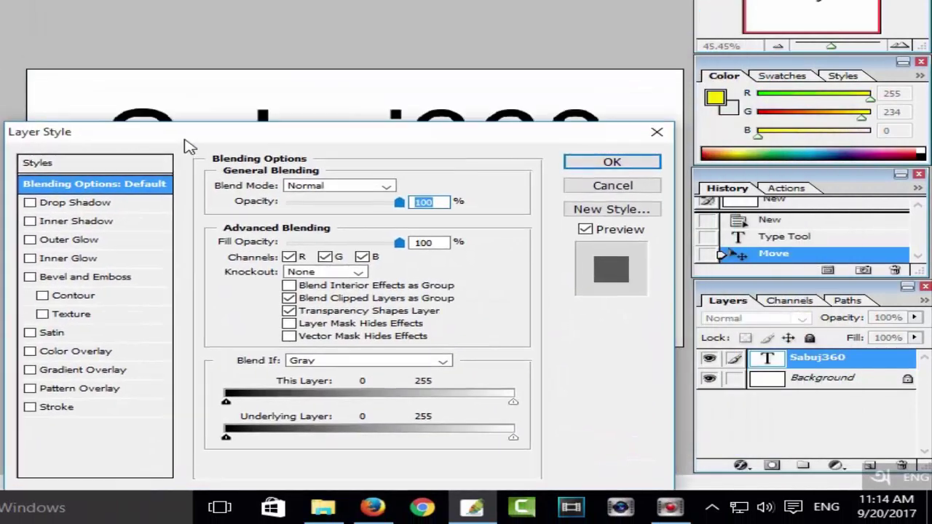
{"action": "mouse_move", "coordinate": [353, 121]}
{"action": "left_mouse_down"}
{"action": "mouse_move", "coordinate": [200, 178]}
{"action": "mouse_move", "coordinate": [209, 193]}
{"action": "left_mouse_up"}
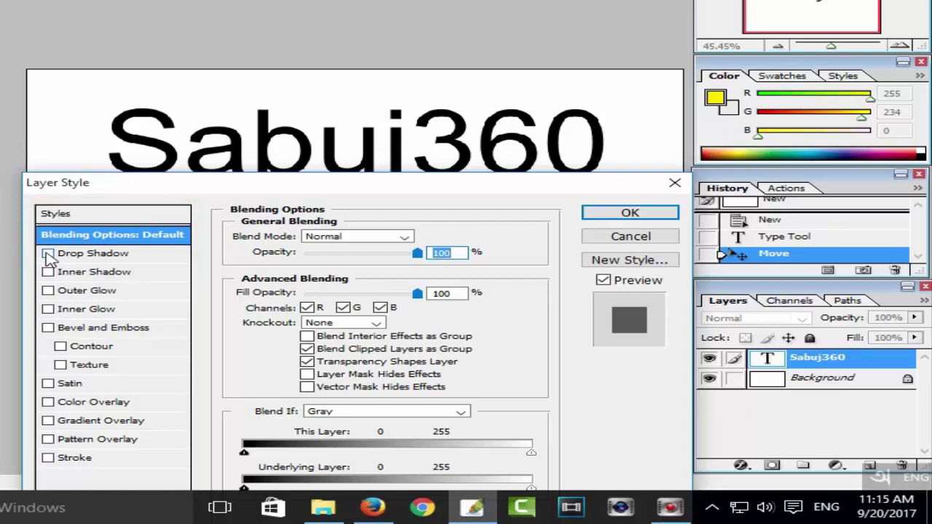
Enable Drop Shadow on Sabuj360 and show its Multiply, 75%, 120°, 5 px settings
{"action": "left_click", "coordinate": [47, 254]}
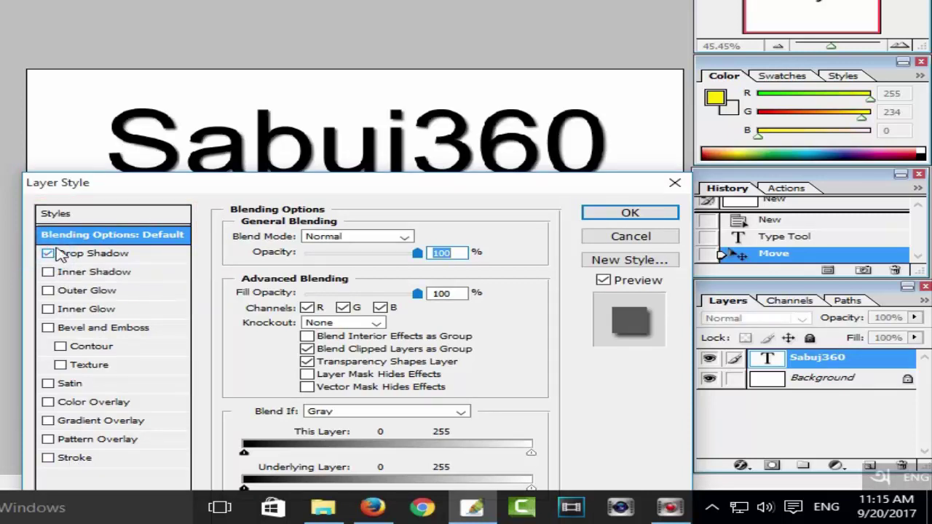
{"action": "left_click_drag", "start_coordinate": [393, 191], "coordinate": [395, 208]}
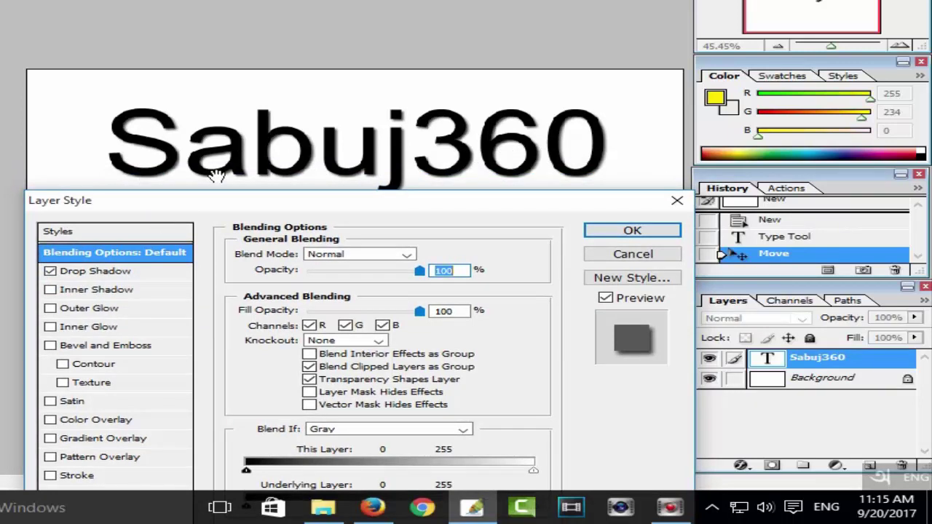
{"action": "left_click", "coordinate": [103, 275]}
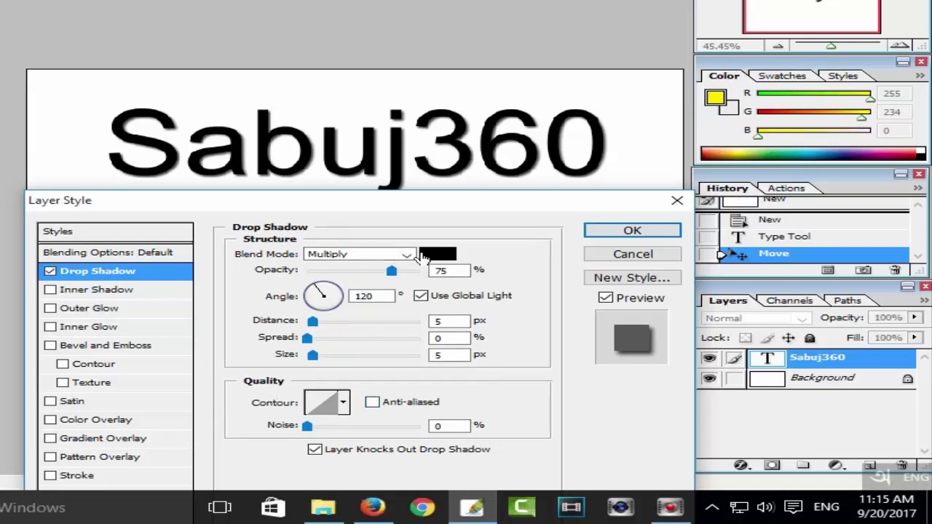
Set the drop shadow colour to a bright blue
{"action": "left_click", "coordinate": [436, 255]}
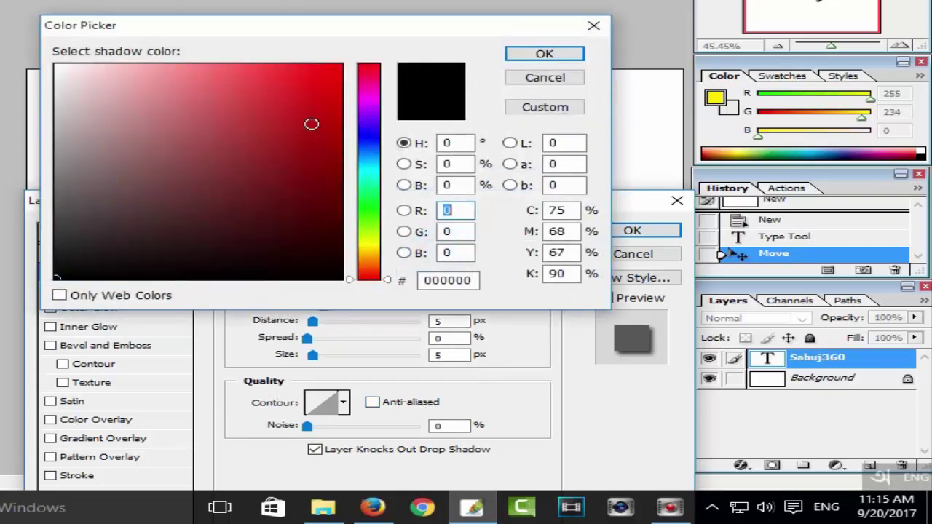
{"action": "left_click_drag", "start_coordinate": [362, 161], "coordinate": [351, 154]}
{"action": "left_click_drag", "start_coordinate": [331, 75], "coordinate": [501, 65]}
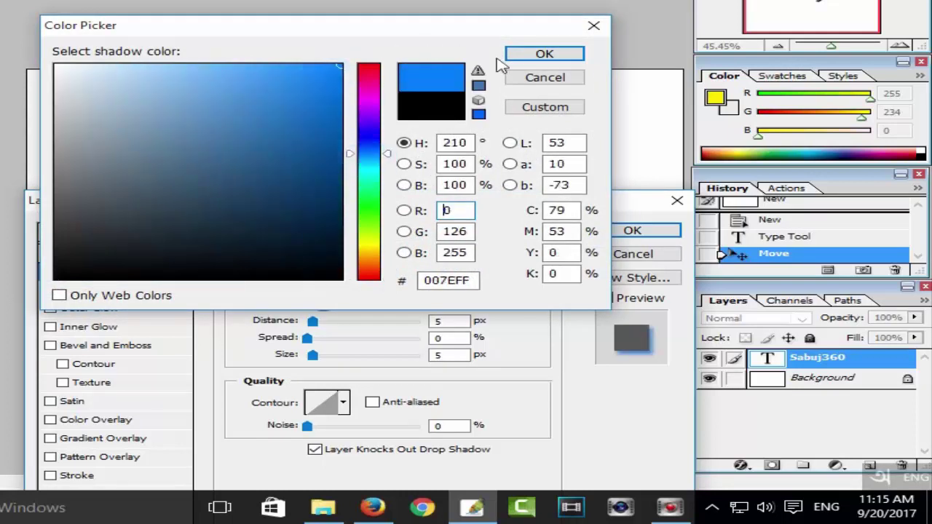
{"action": "left_click", "coordinate": [545, 54]}
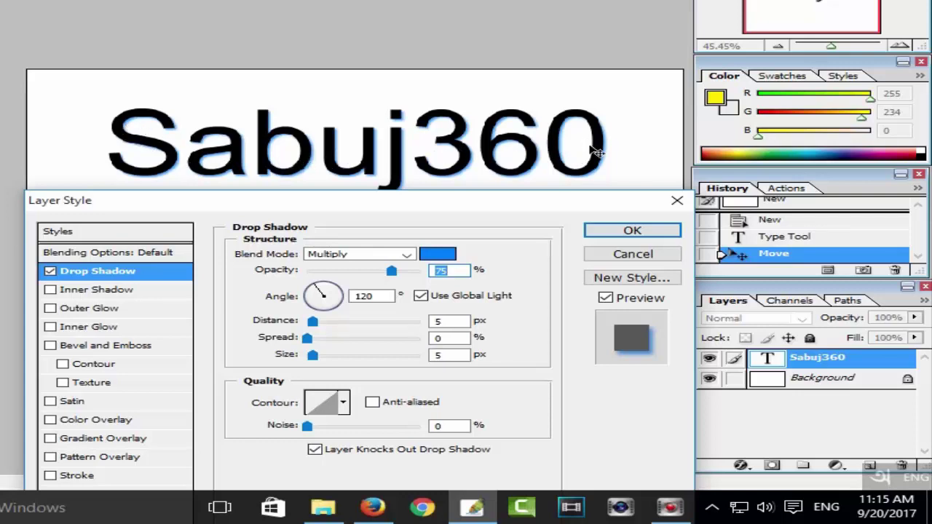
Change the drop shadow colour from blue to pink #FF0066
{"action": "left_click", "coordinate": [439, 255]}
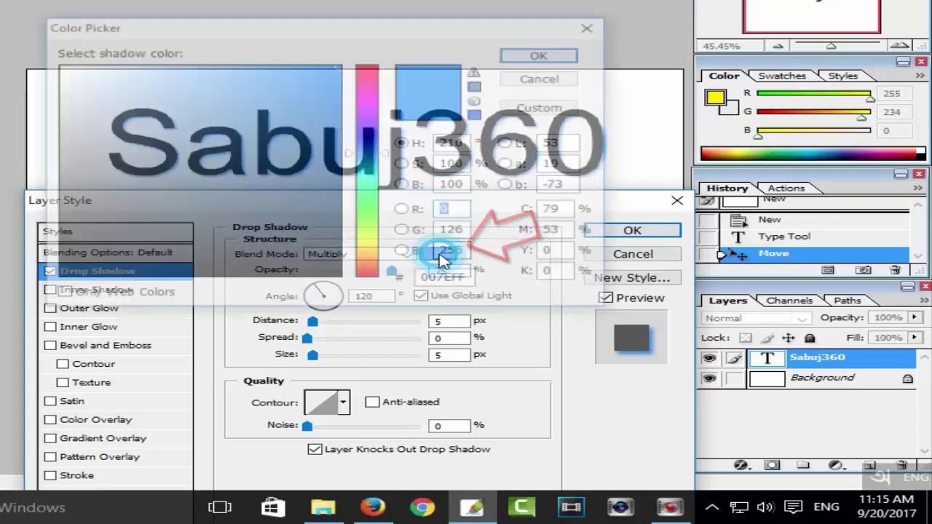
{"action": "left_click_drag", "start_coordinate": [313, 34], "coordinate": [366, 66]}
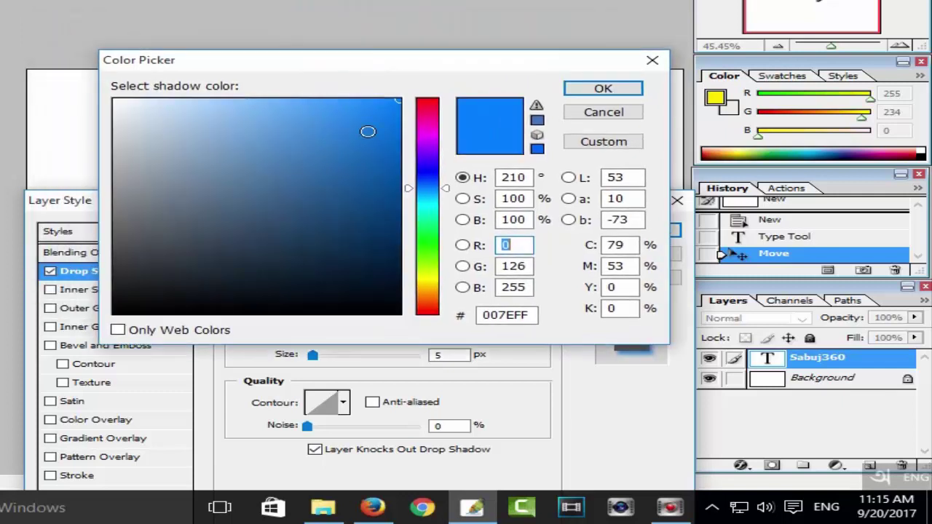
{"action": "left_click_drag", "start_coordinate": [429, 183], "coordinate": [434, 282]}
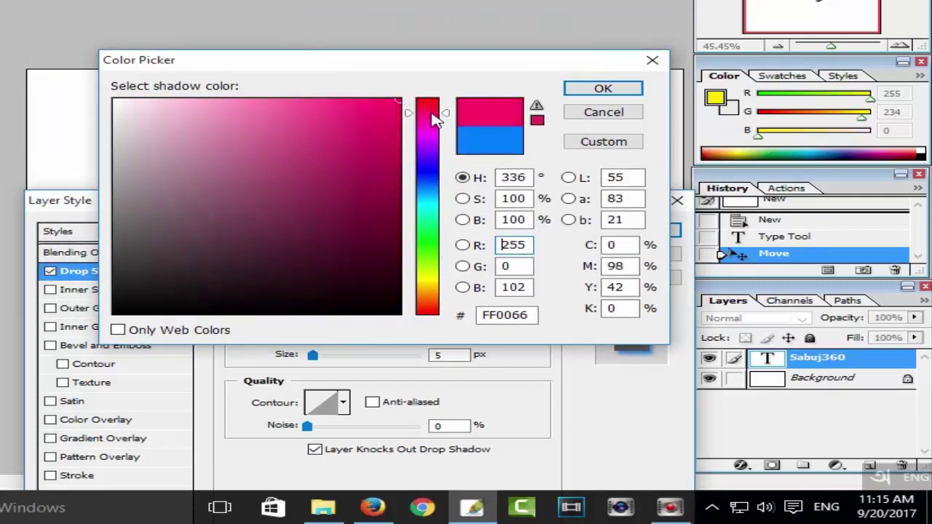
{"action": "left_click_drag", "start_coordinate": [435, 287], "coordinate": [436, 117]}
{"action": "left_click", "coordinate": [602, 88]}
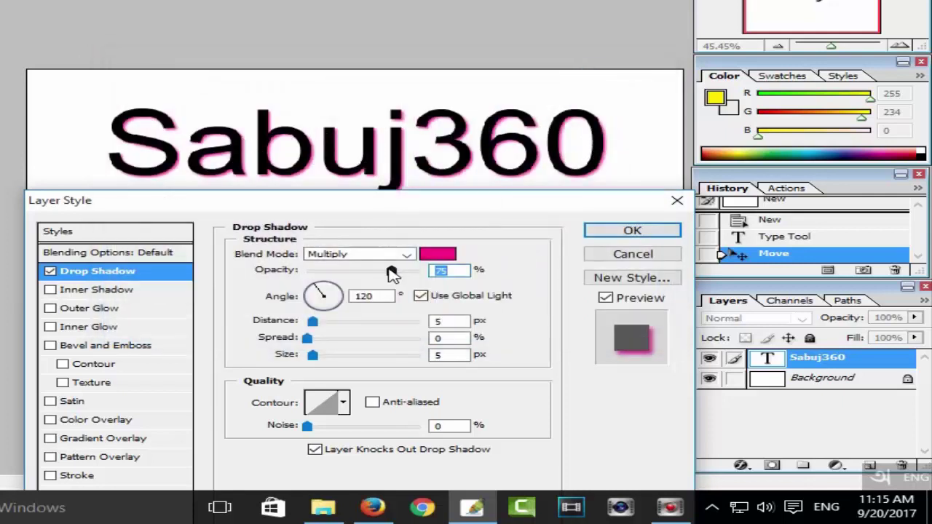
Set drop shadow to 94% opacity, 135° angle, 9% spread, 13 px size, then disable it
{"action": "mouse_move", "coordinate": [392, 275]}
{"action": "left_mouse_down"}
{"action": "mouse_move", "coordinate": [334, 277]}
{"action": "mouse_move", "coordinate": [415, 280]}
{"action": "left_mouse_up"}
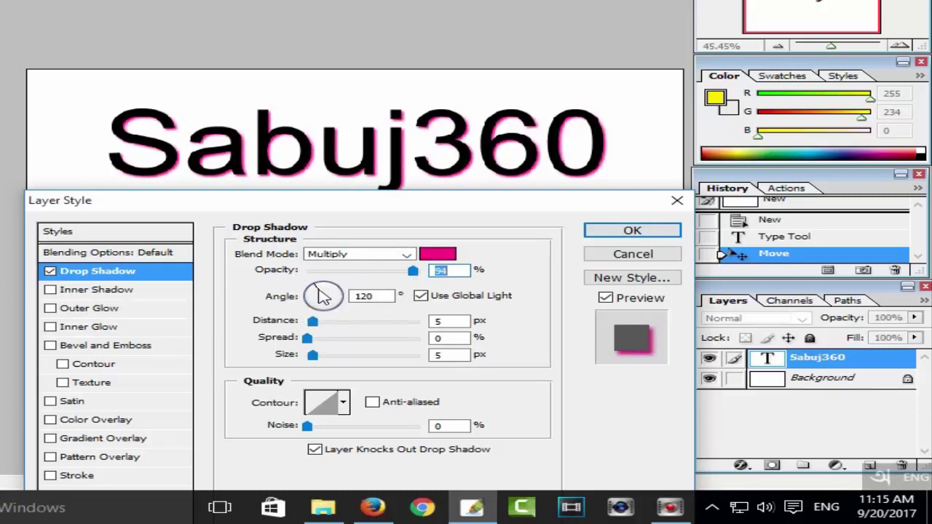
{"action": "left_click_drag", "start_coordinate": [323, 296], "coordinate": [320, 296]}
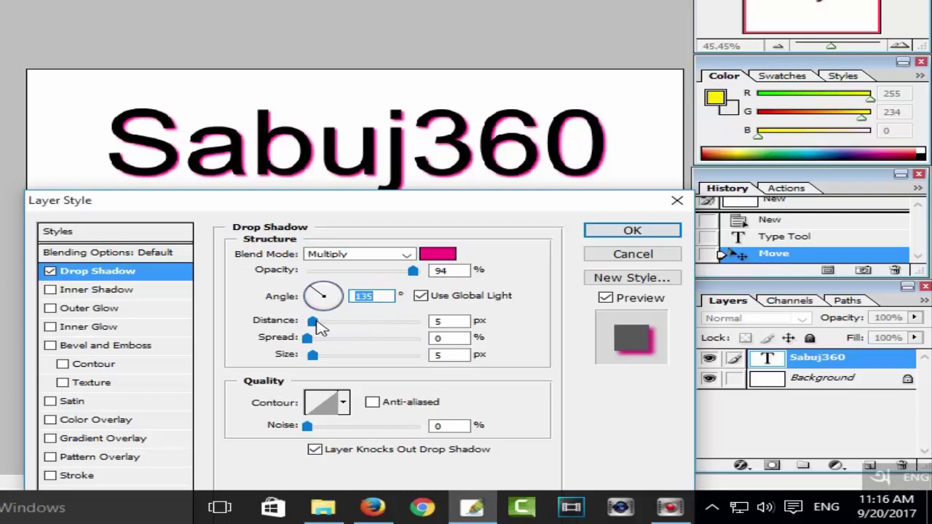
{"action": "mouse_move", "coordinate": [313, 322]}
{"action": "left_mouse_down"}
{"action": "mouse_move", "coordinate": [382, 327]}
{"action": "mouse_move", "coordinate": [305, 331]}
{"action": "mouse_move", "coordinate": [312, 344]}
{"action": "mouse_move", "coordinate": [335, 346]}
{"action": "mouse_move", "coordinate": [312, 355]}
{"action": "mouse_move", "coordinate": [394, 358]}
{"action": "mouse_move", "coordinate": [313, 357]}
{"action": "mouse_move", "coordinate": [321, 357]}
{"action": "left_mouse_up"}
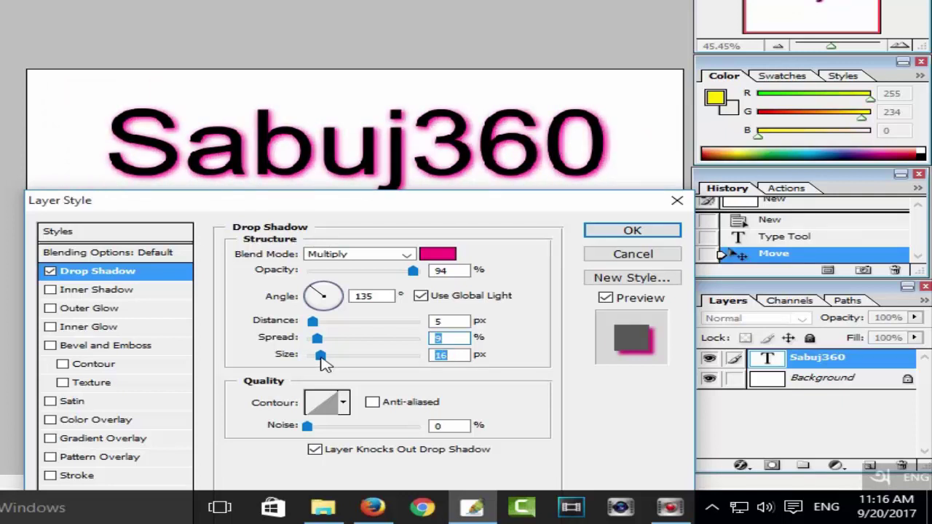
{"action": "left_click", "coordinate": [321, 357]}
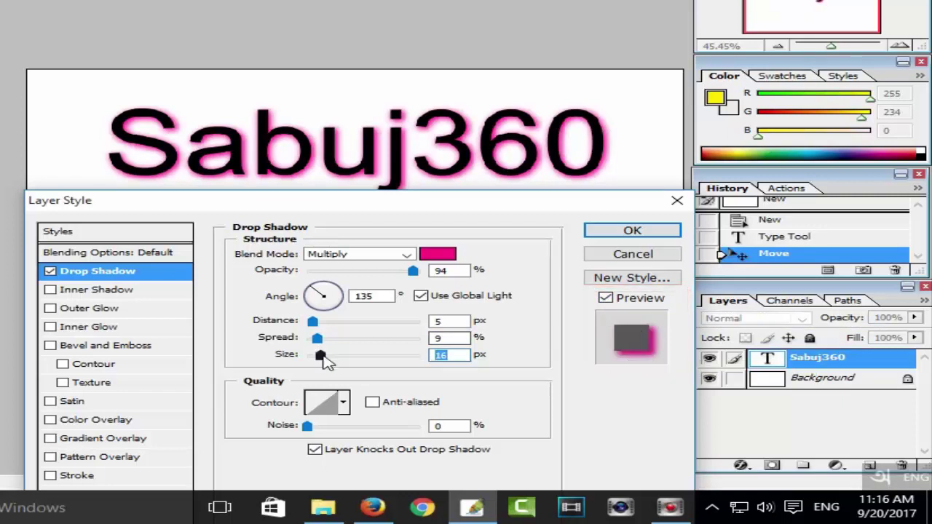
{"action": "mouse_move", "coordinate": [322, 354]}
{"action": "left_mouse_down"}
{"action": "mouse_move", "coordinate": [347, 355]}
{"action": "mouse_move", "coordinate": [320, 355]}
{"action": "left_mouse_up"}
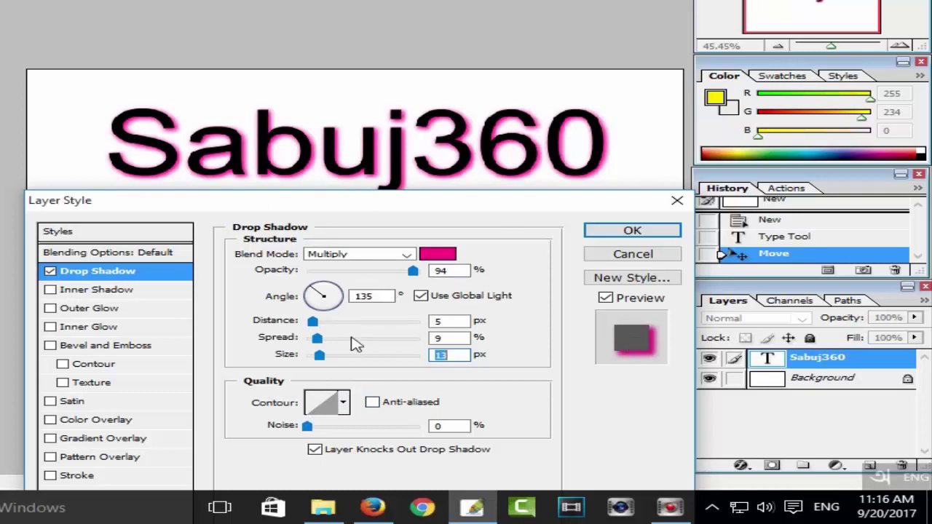
{"action": "left_click", "coordinate": [50, 272]}
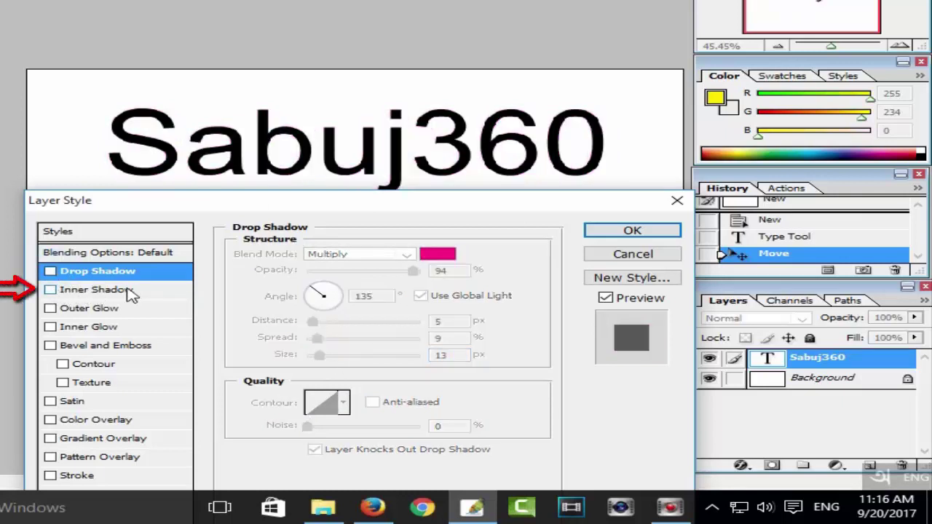
Add an Inner Shadow with 100% opacity, 25% choke and 62 px size, then switch it off
{"action": "left_click", "coordinate": [56, 289]}
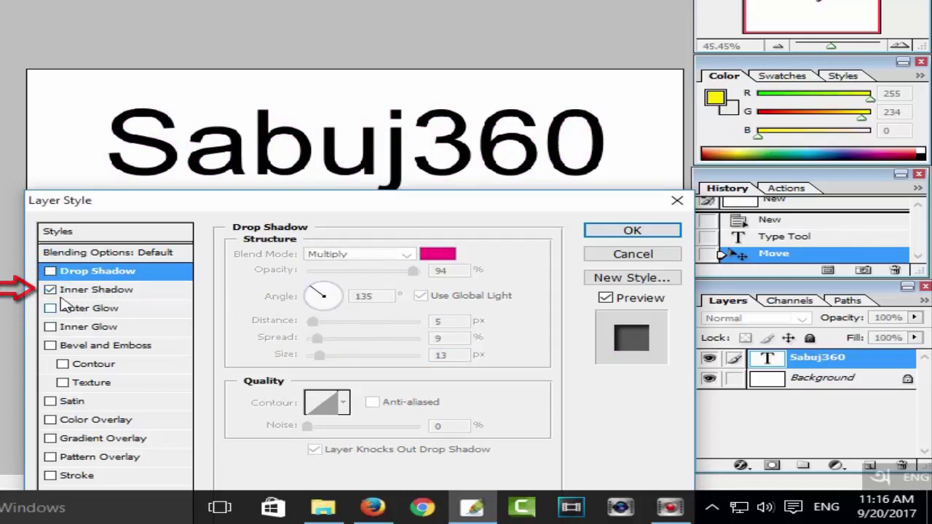
{"action": "left_click", "coordinate": [113, 292]}
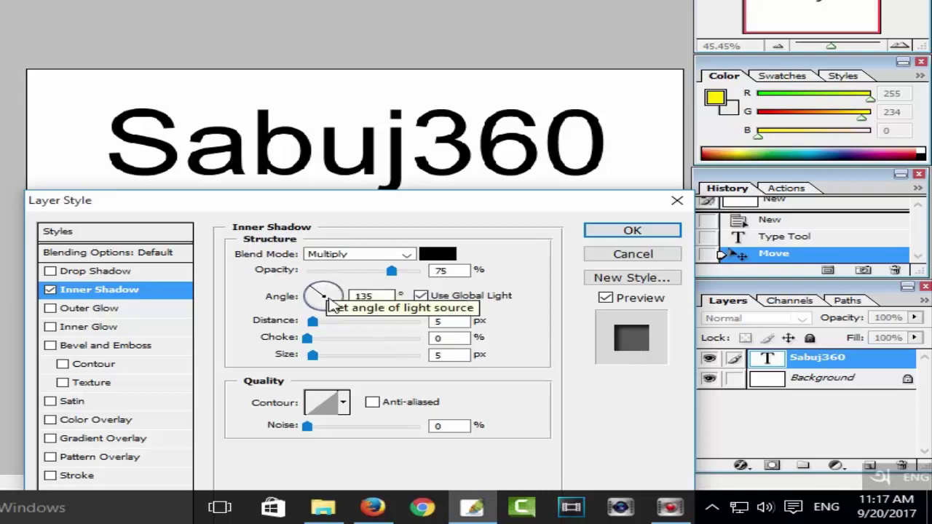
{"action": "mouse_move", "coordinate": [392, 270]}
{"action": "left_mouse_down"}
{"action": "mouse_move", "coordinate": [355, 271]}
{"action": "mouse_move", "coordinate": [421, 271]}
{"action": "left_mouse_up"}
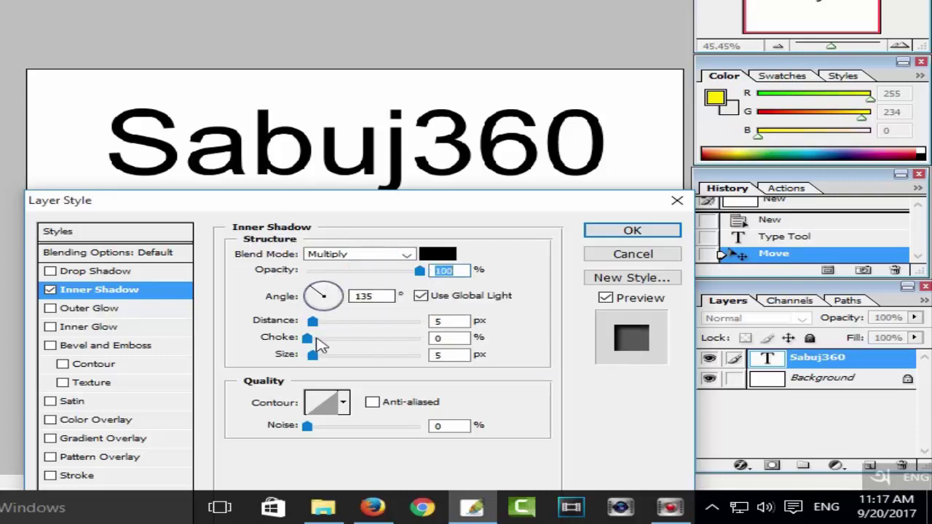
{"action": "mouse_move", "coordinate": [308, 338]}
{"action": "left_mouse_down"}
{"action": "mouse_move", "coordinate": [331, 341]}
{"action": "mouse_move", "coordinate": [300, 341]}
{"action": "left_mouse_up"}
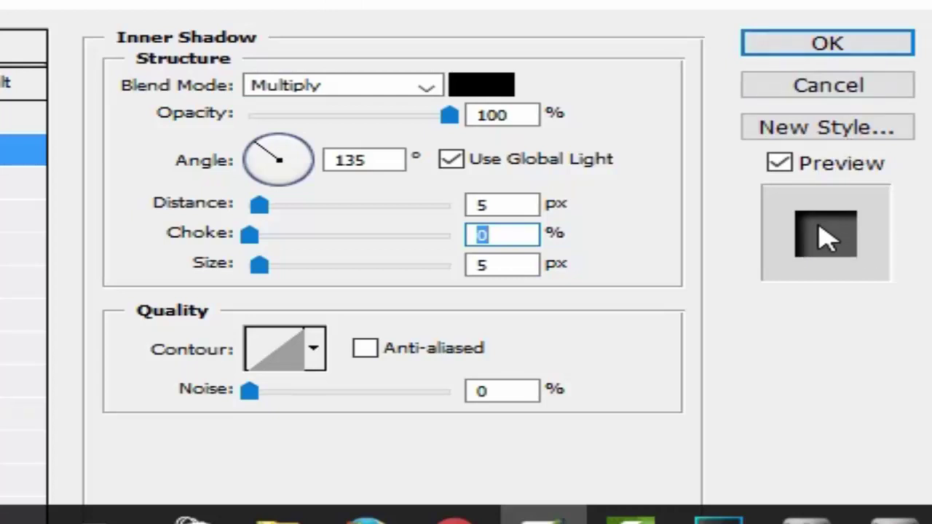
{"action": "left_click_drag", "start_coordinate": [252, 236], "coordinate": [300, 241]}
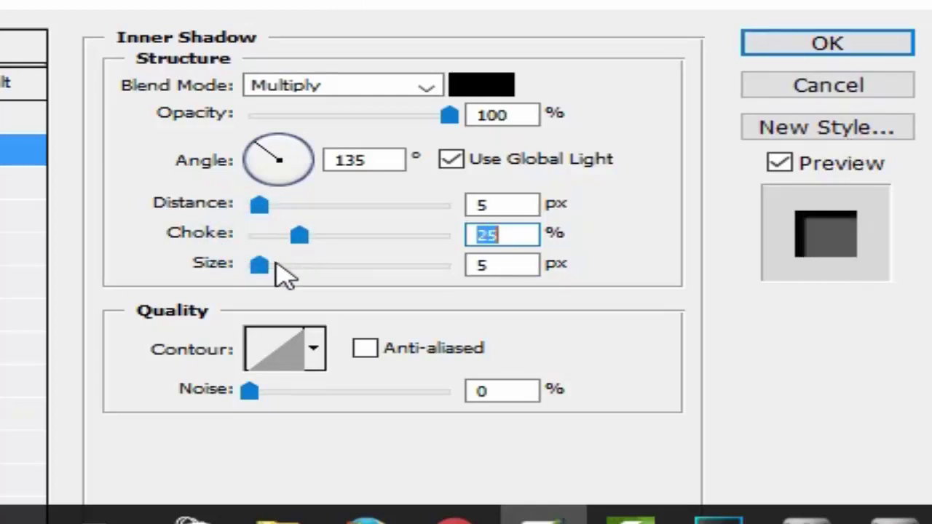
{"action": "left_click_drag", "start_coordinate": [263, 266], "coordinate": [386, 267]}
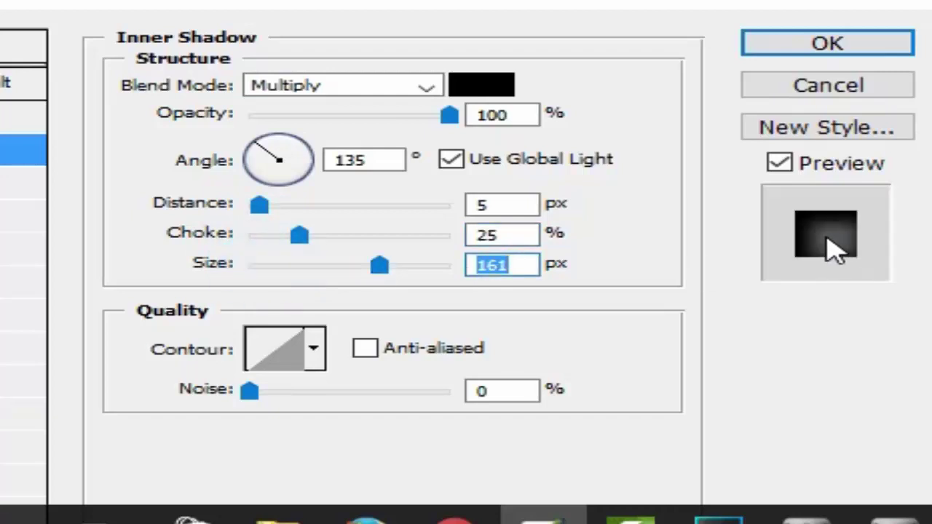
{"action": "left_click_drag", "start_coordinate": [381, 265], "coordinate": [309, 266]}
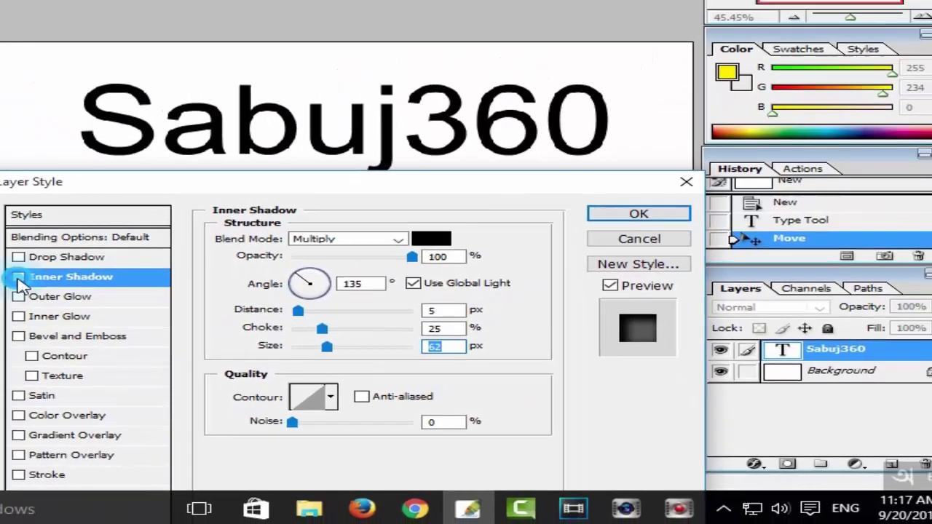
{"action": "left_click", "coordinate": [33, 285]}
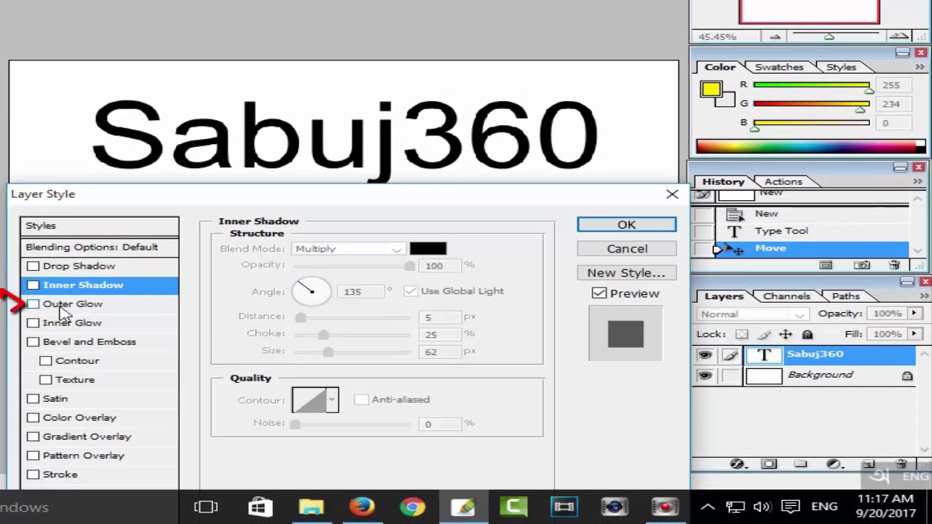
Enable Outer Glow on Sabuj360 and raise its opacity to 100%
{"action": "left_click", "coordinate": [34, 305]}
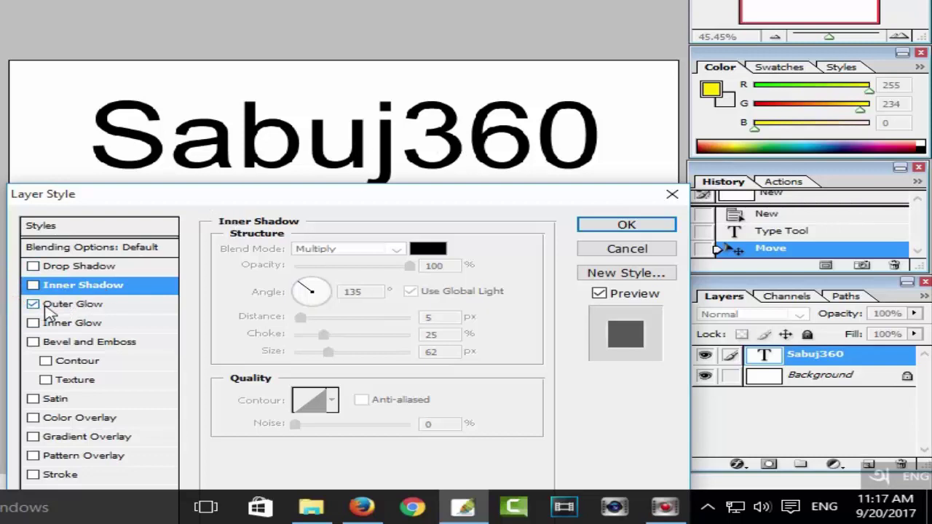
{"action": "left_click", "coordinate": [99, 309]}
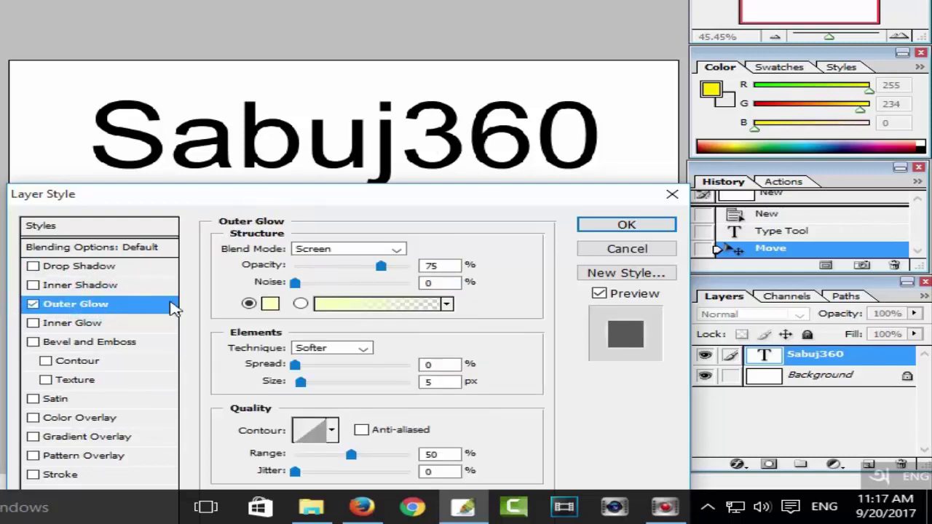
{"action": "left_click_drag", "start_coordinate": [399, 207], "coordinate": [405, 188]}
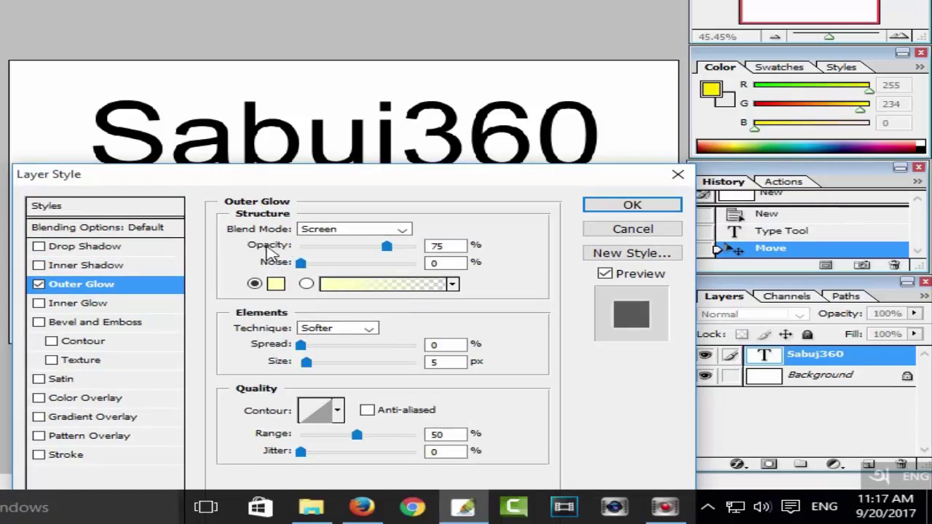
{"action": "left_click_drag", "start_coordinate": [387, 246], "coordinate": [416, 246]}
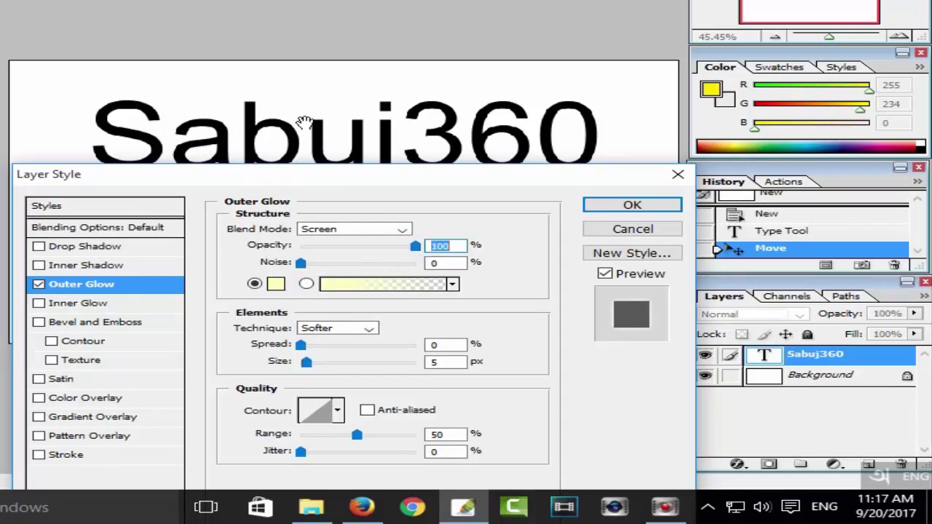
{"action": "left_click_drag", "start_coordinate": [369, 180], "coordinate": [357, 220]}
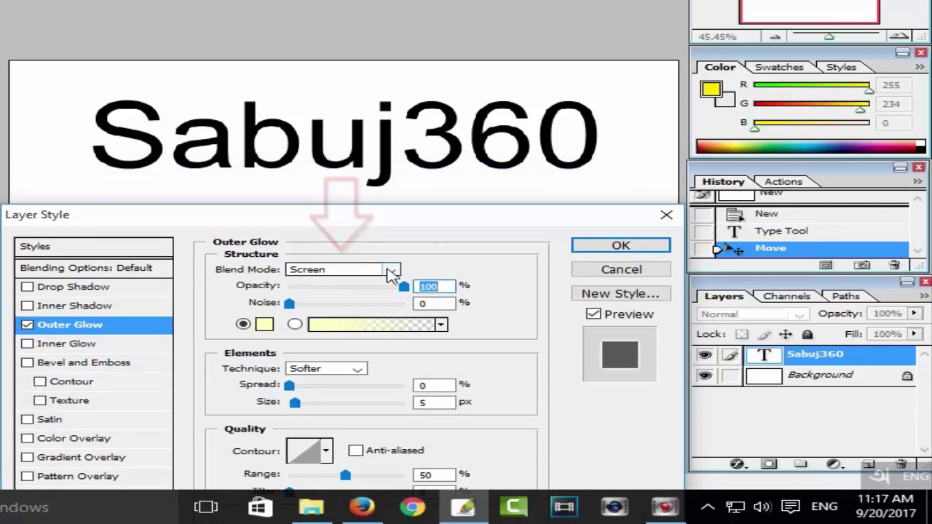
Set the outer glow blend mode to Multiply and noise to 55%
{"action": "left_click", "coordinate": [390, 272]}
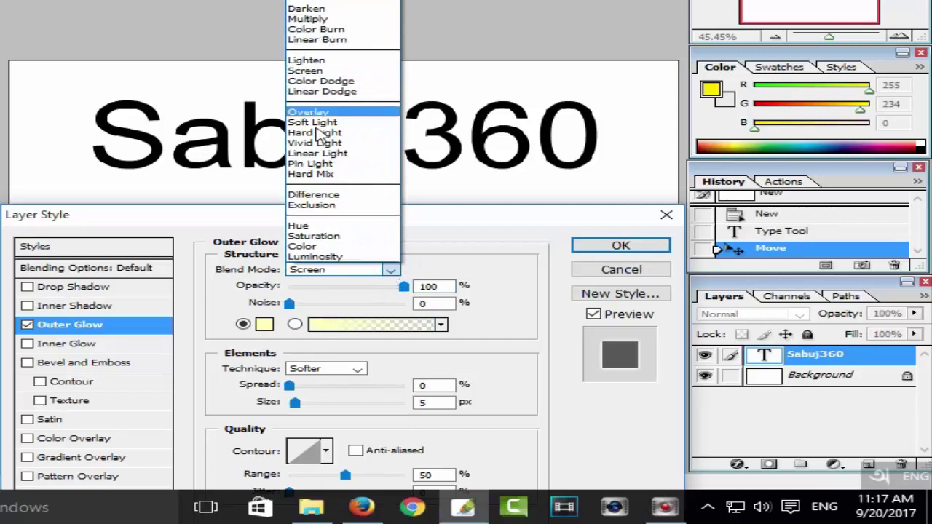
{"action": "left_click", "coordinate": [308, 187]}
{"action": "left_click", "coordinate": [384, 264]}
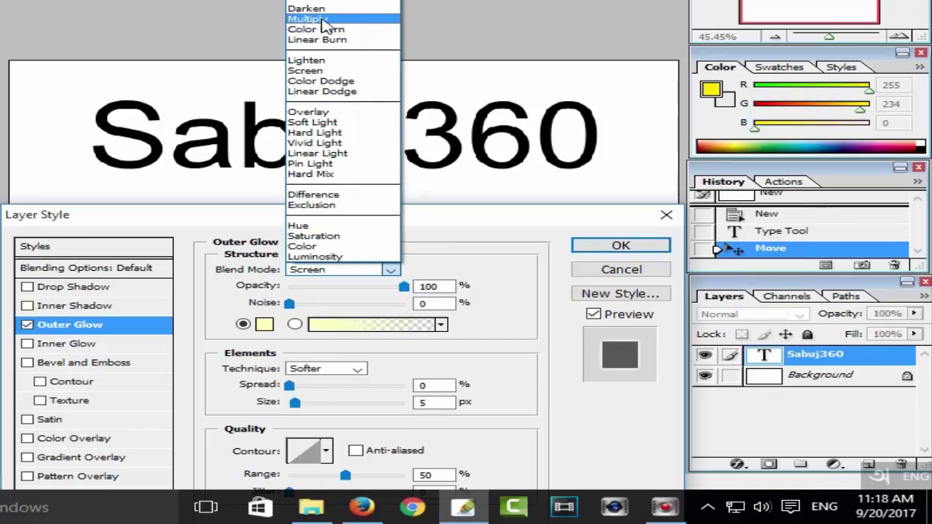
{"action": "left_click", "coordinate": [313, 20]}
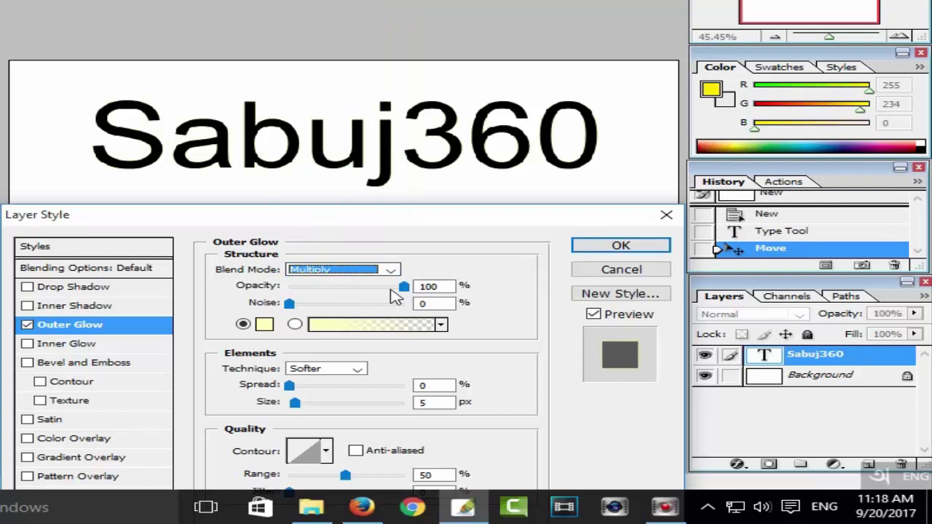
{"action": "mouse_move", "coordinate": [289, 304]}
{"action": "left_mouse_down"}
{"action": "mouse_move", "coordinate": [391, 306]}
{"action": "mouse_move", "coordinate": [353, 306]}
{"action": "left_mouse_up"}
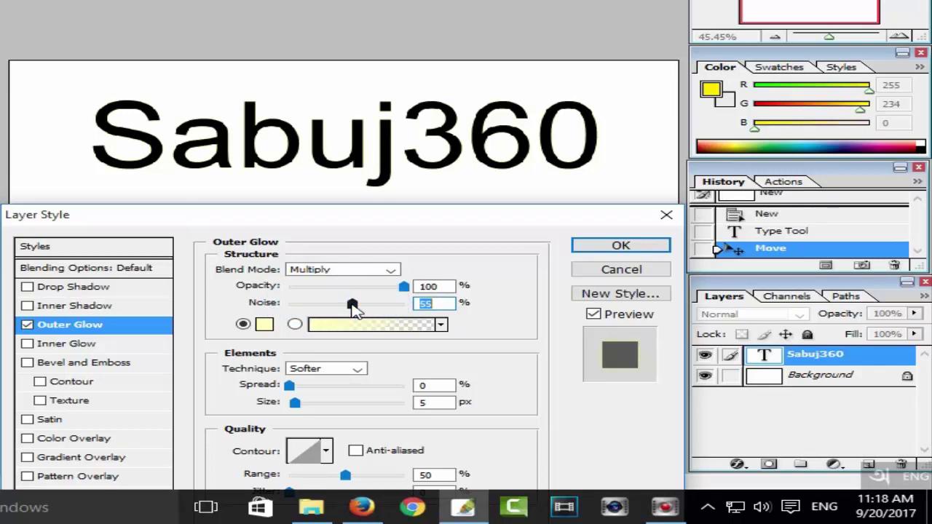
Change the outer glow colour from pale yellow to bright blue #009CFF
{"action": "left_click", "coordinate": [263, 327]}
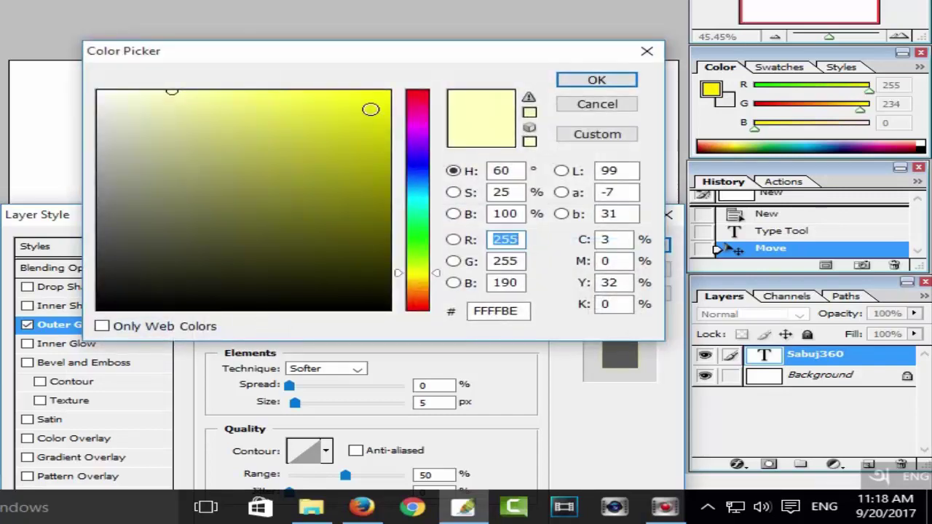
{"action": "left_click_drag", "start_coordinate": [416, 197], "coordinate": [427, 182]}
{"action": "left_click_drag", "start_coordinate": [364, 91], "coordinate": [390, 91]}
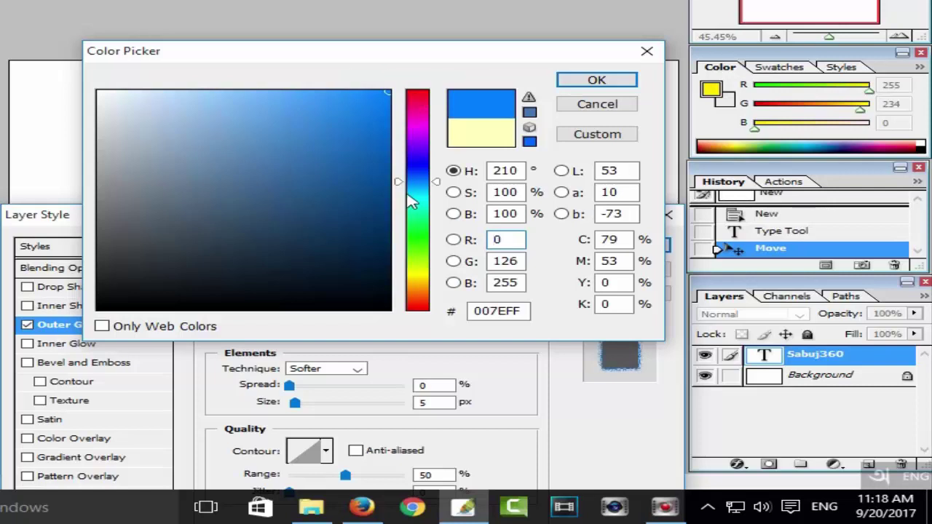
{"action": "left_click_drag", "start_coordinate": [415, 197], "coordinate": [421, 186]}
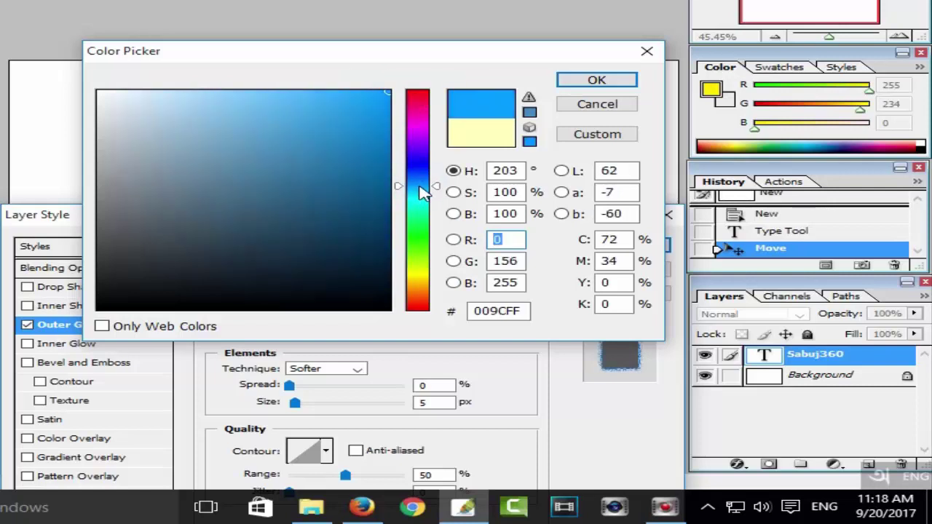
{"action": "left_click", "coordinate": [591, 82]}
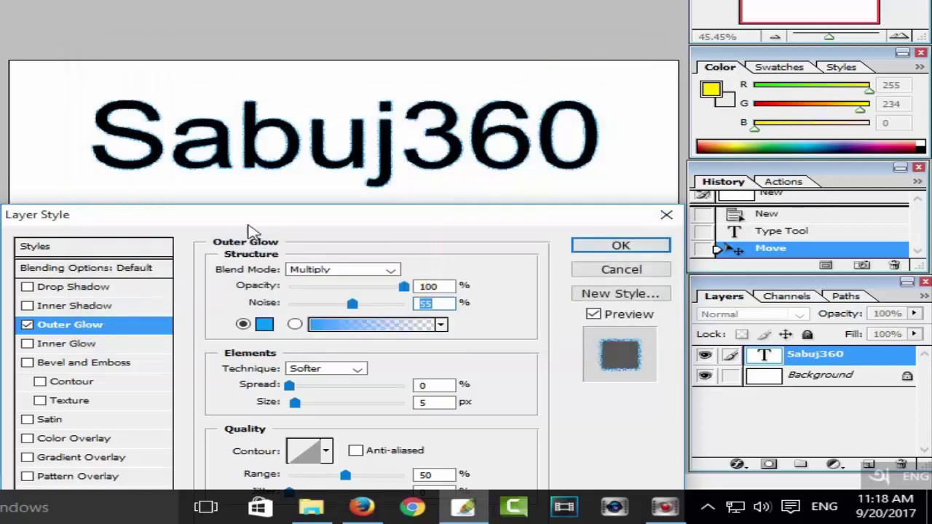
Set the blue outer glow to 17% noise, 41% spread, 16 px size and 29% range
{"action": "mouse_move", "coordinate": [352, 303]}
{"action": "left_mouse_down"}
{"action": "mouse_move", "coordinate": [332, 303]}
{"action": "mouse_move", "coordinate": [370, 304]}
{"action": "mouse_move", "coordinate": [347, 312]}
{"action": "left_mouse_up"}
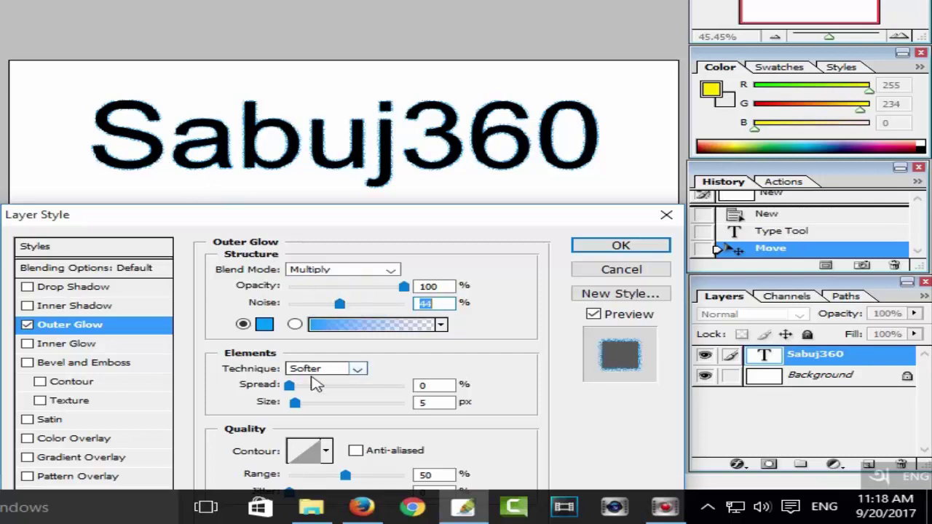
{"action": "mouse_move", "coordinate": [290, 386]}
{"action": "left_mouse_down"}
{"action": "mouse_move", "coordinate": [339, 386]}
{"action": "mouse_move", "coordinate": [350, 397]}
{"action": "mouse_move", "coordinate": [314, 407]}
{"action": "left_mouse_up"}
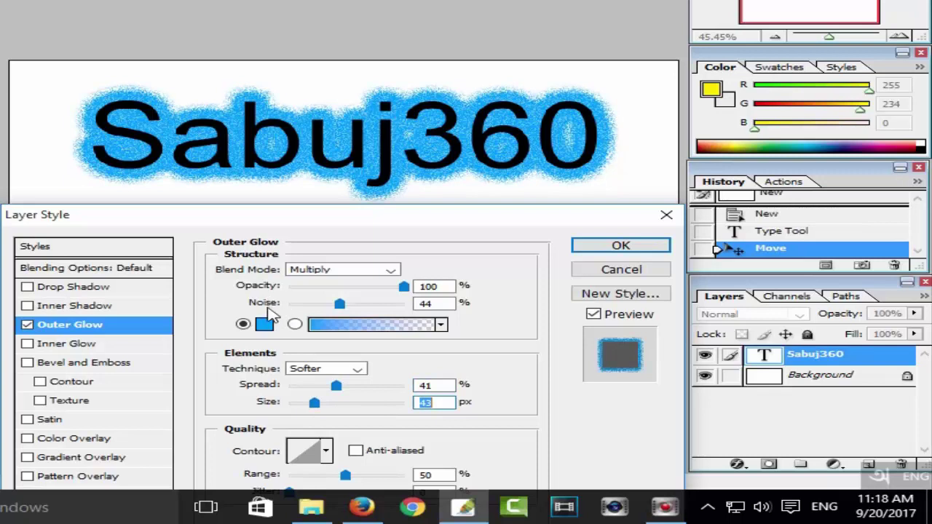
{"action": "left_click_drag", "start_coordinate": [341, 307], "coordinate": [288, 309]}
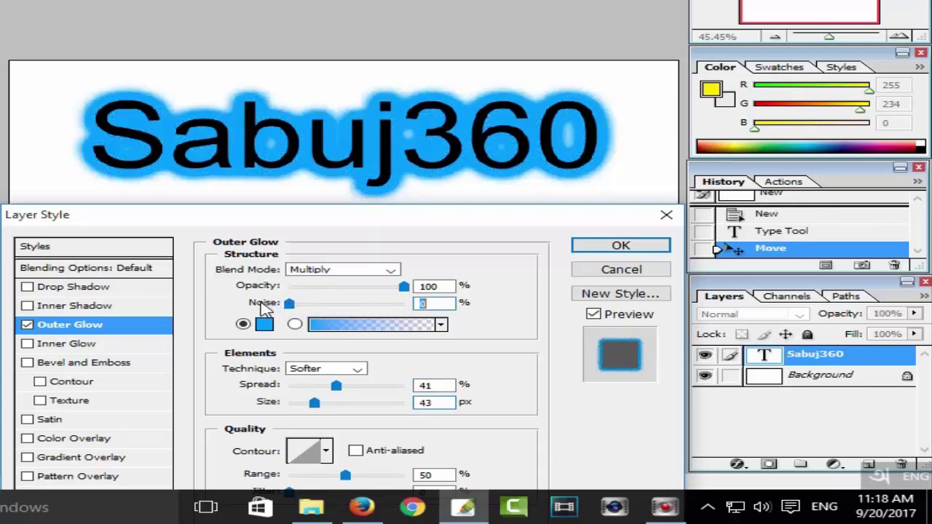
{"action": "left_click_drag", "start_coordinate": [290, 309], "coordinate": [377, 305]}
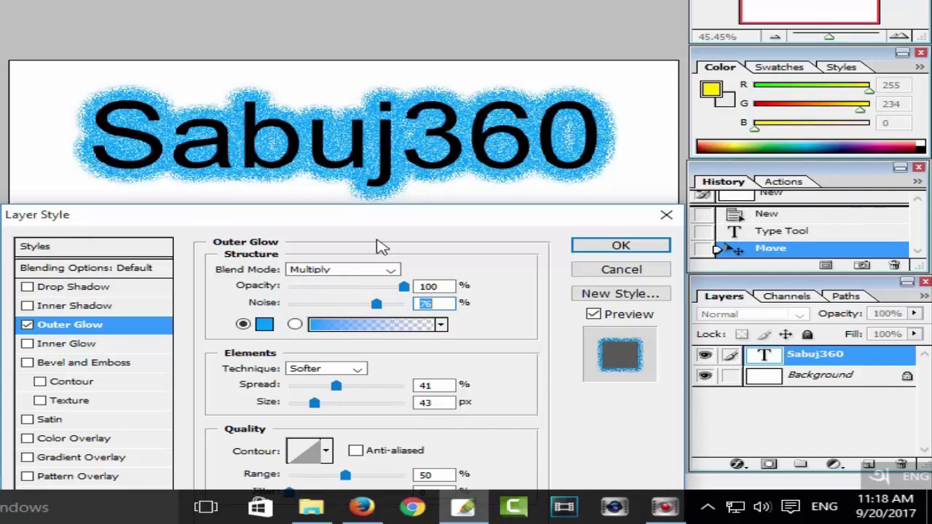
{"action": "left_click_drag", "start_coordinate": [376, 305], "coordinate": [309, 305]}
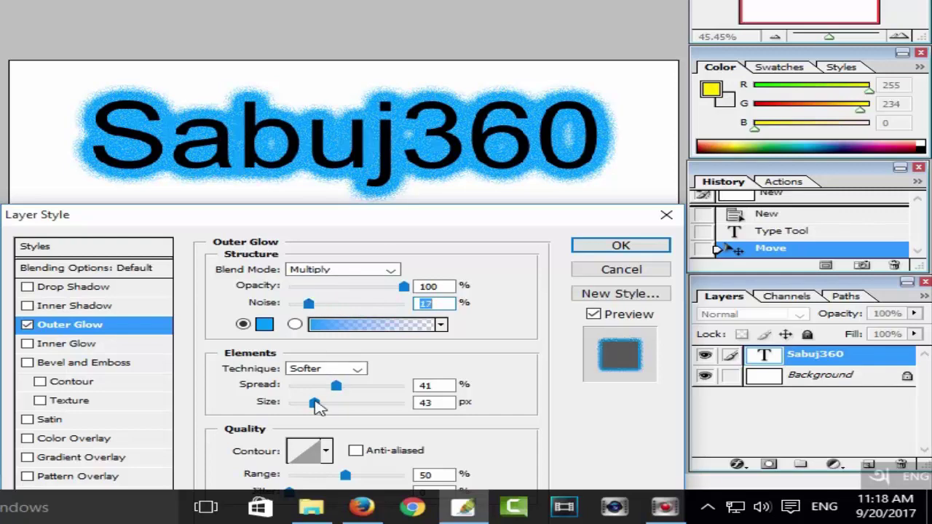
{"action": "left_click_drag", "start_coordinate": [314, 403], "coordinate": [303, 406]}
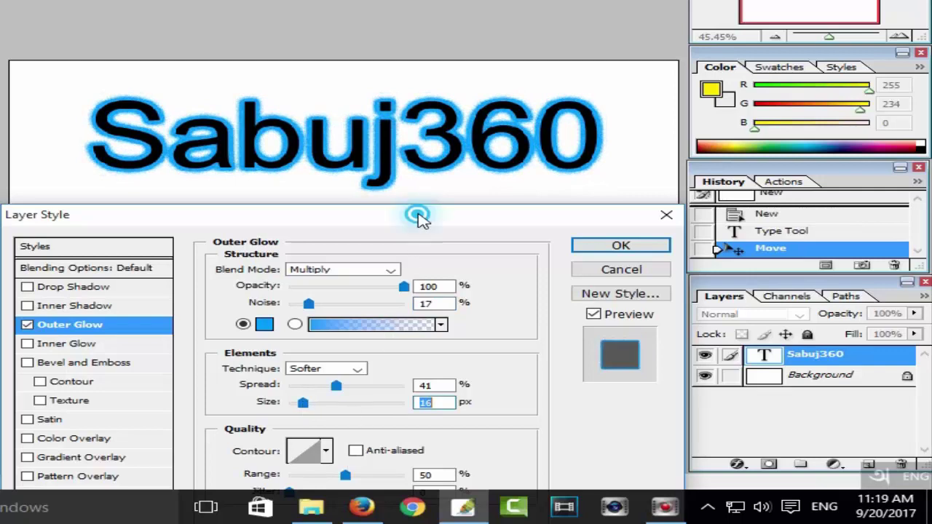
{"action": "left_click_drag", "start_coordinate": [416, 213], "coordinate": [416, 197]}
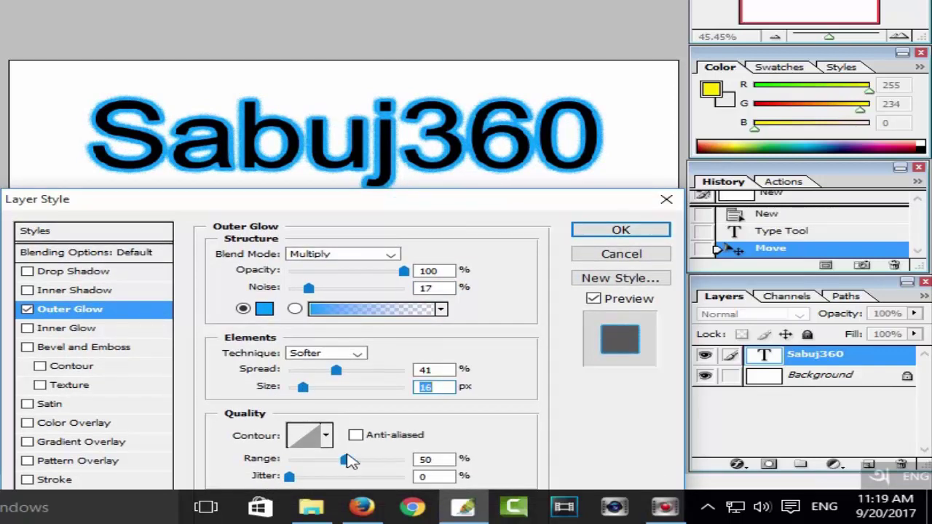
{"action": "mouse_move", "coordinate": [344, 461]}
{"action": "left_mouse_down"}
{"action": "mouse_move", "coordinate": [270, 461]}
{"action": "mouse_move", "coordinate": [381, 461]}
{"action": "mouse_move", "coordinate": [321, 461]}
{"action": "left_mouse_up"}
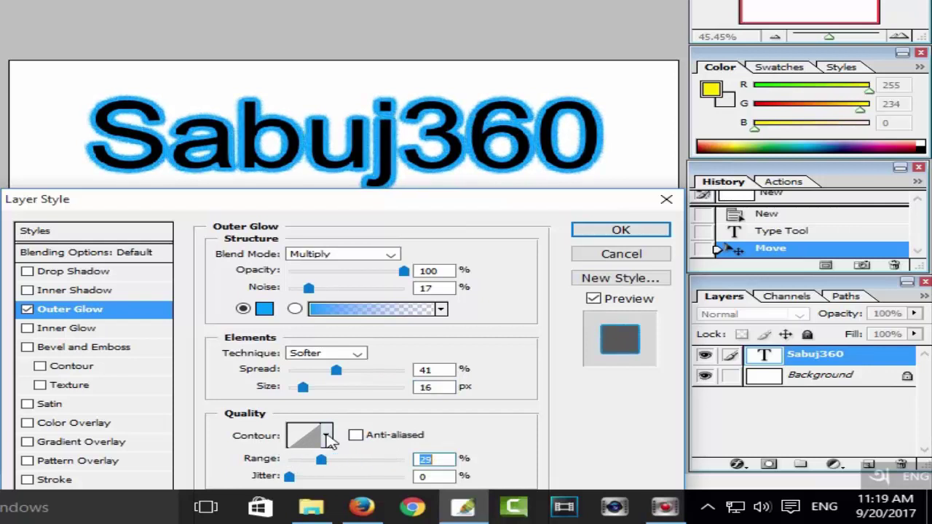
Try glow contour presets, keep Linear, then disable the outer glow
{"action": "left_click", "coordinate": [327, 437]}
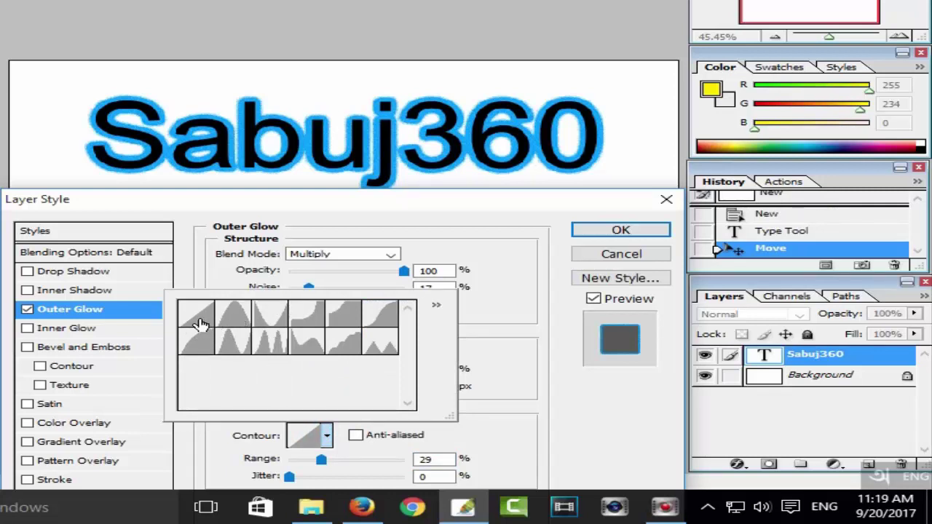
{"action": "left_click", "coordinate": [276, 324]}
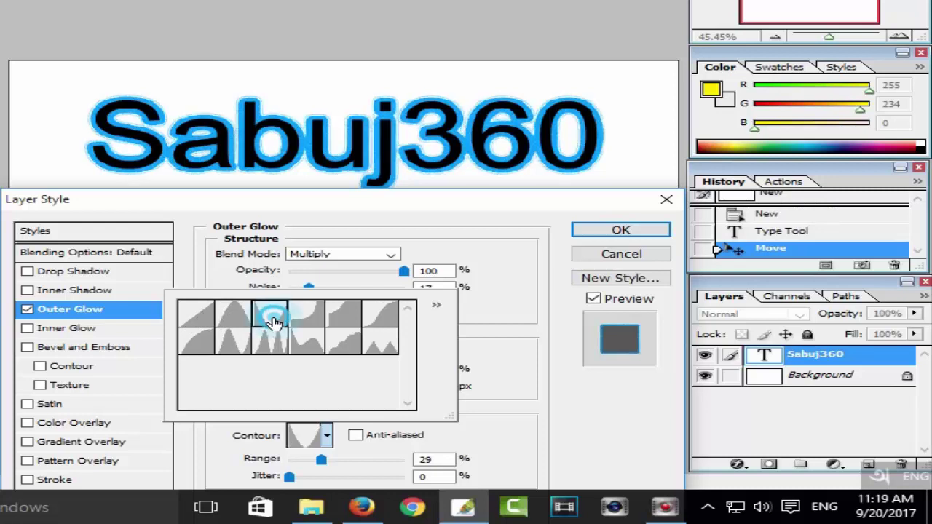
{"action": "left_click", "coordinate": [186, 321]}
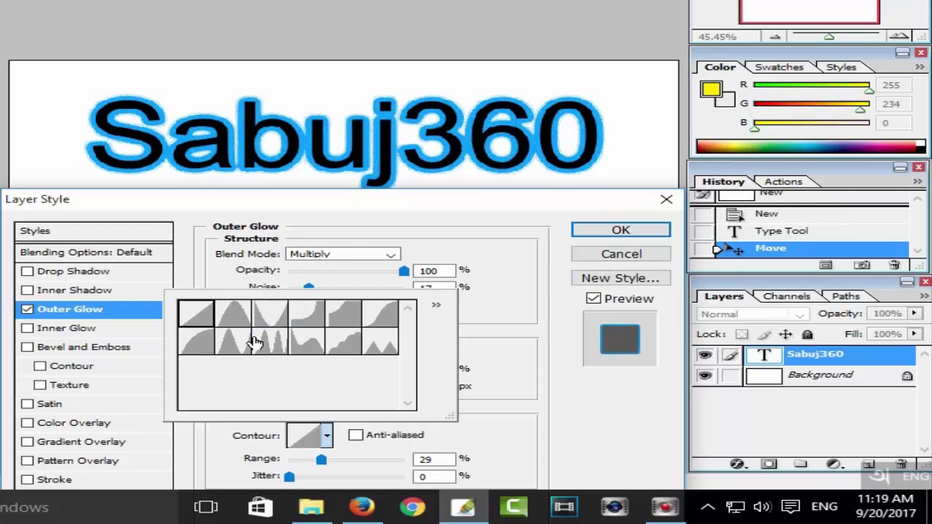
{"action": "left_click", "coordinate": [536, 428]}
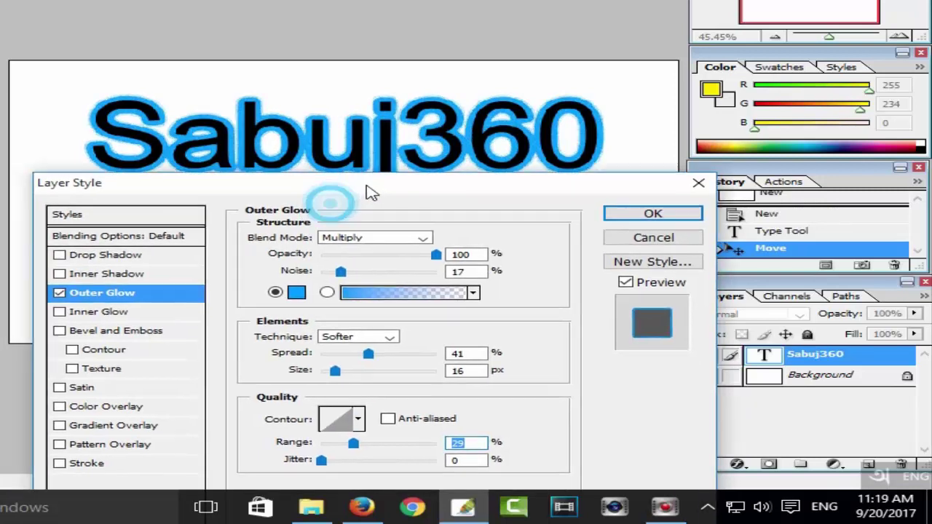
{"action": "left_click_drag", "start_coordinate": [336, 210], "coordinate": [360, 202]}
{"action": "left_click", "coordinate": [51, 300]}
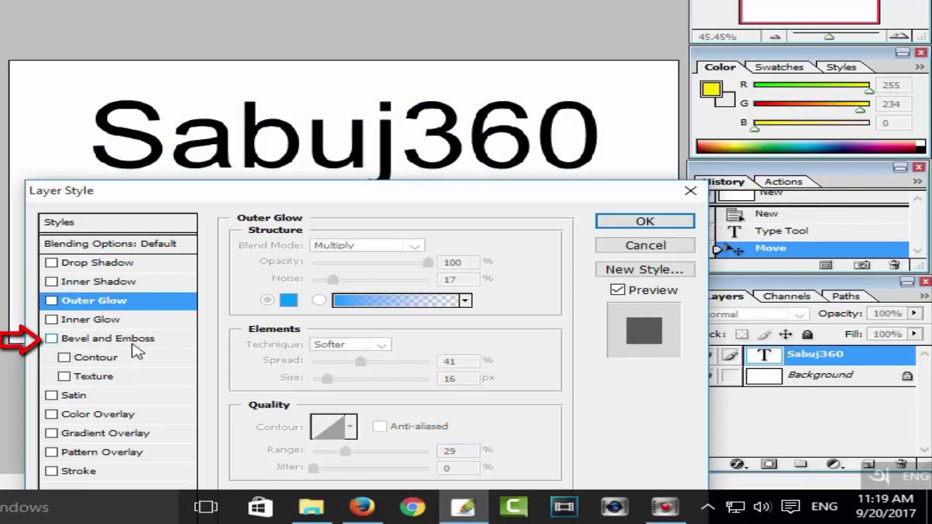
Enable Bevel and Emboss with Contour: depth 421%, size 70 px, soften 3 px, highlight opacity 76%
{"action": "left_click", "coordinate": [93, 340]}
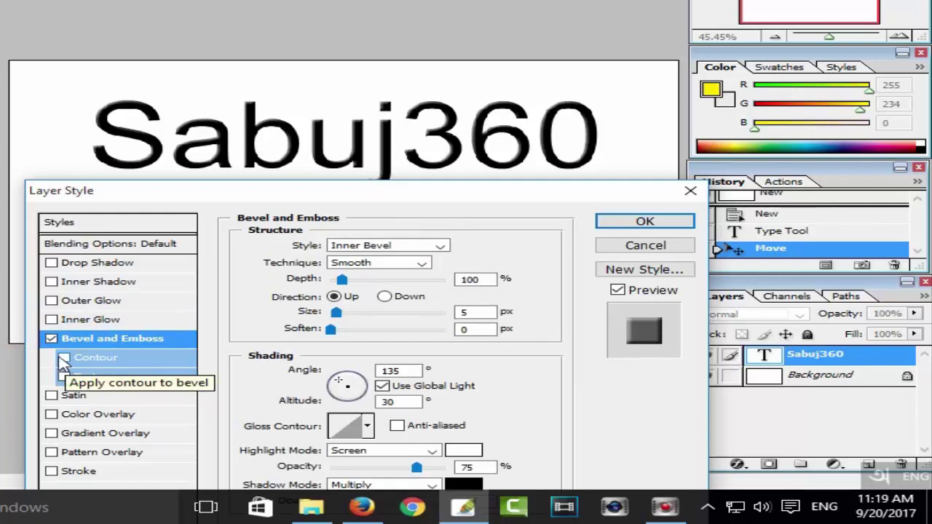
{"action": "left_click", "coordinate": [63, 359]}
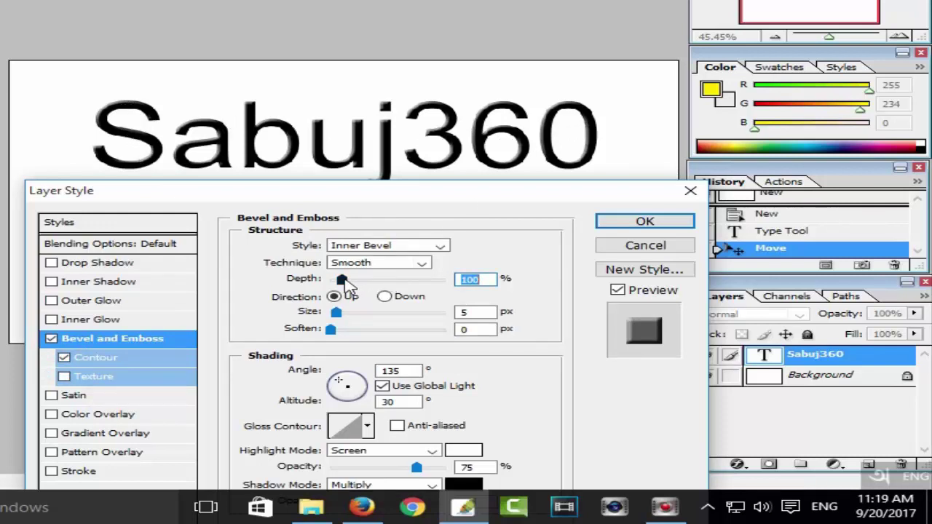
{"action": "left_click_drag", "start_coordinate": [342, 281], "coordinate": [432, 287]}
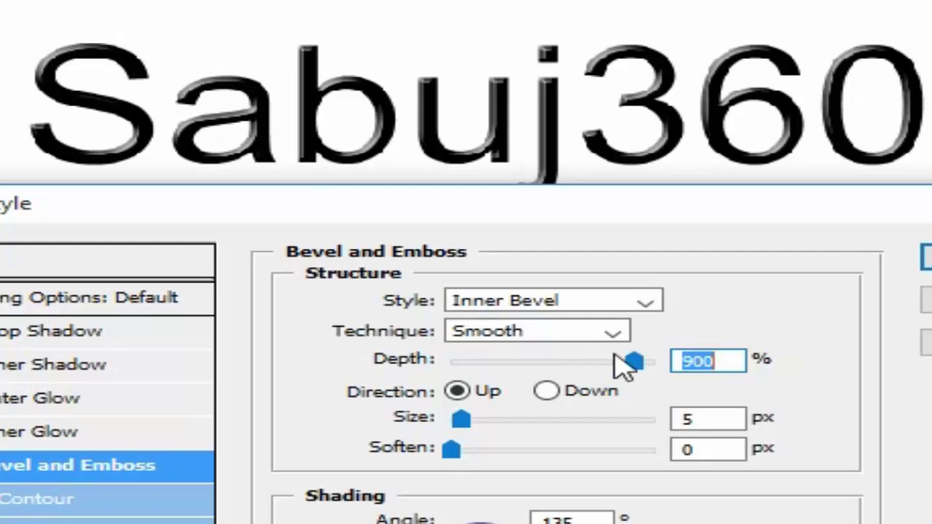
{"action": "mouse_move", "coordinate": [616, 357]}
{"action": "left_mouse_down"}
{"action": "mouse_move", "coordinate": [514, 368]}
{"action": "mouse_move", "coordinate": [536, 362]}
{"action": "left_mouse_up"}
{"action": "mouse_move", "coordinate": [462, 421]}
{"action": "left_mouse_down"}
{"action": "mouse_move", "coordinate": [576, 437]}
{"action": "mouse_move", "coordinate": [497, 430]}
{"action": "mouse_move", "coordinate": [565, 437]}
{"action": "mouse_move", "coordinate": [500, 416]}
{"action": "left_mouse_up"}
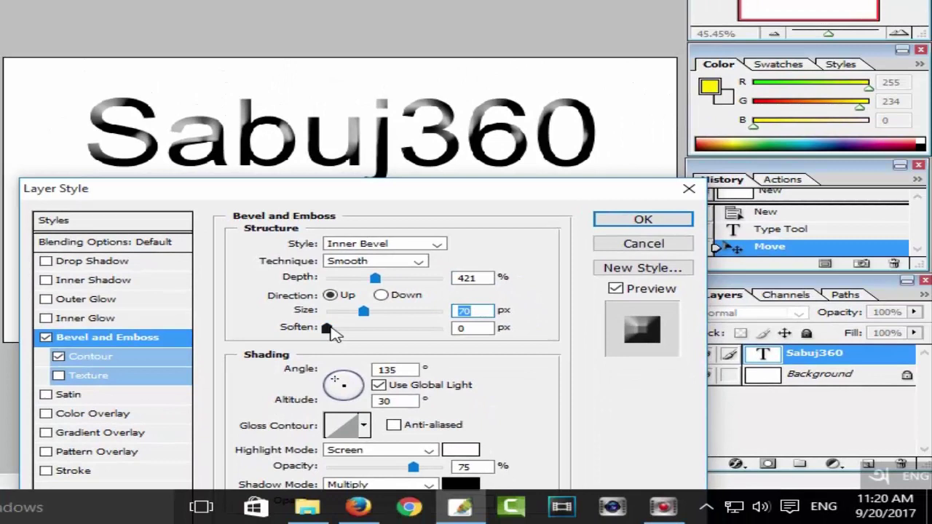
{"action": "left_click", "coordinate": [335, 329]}
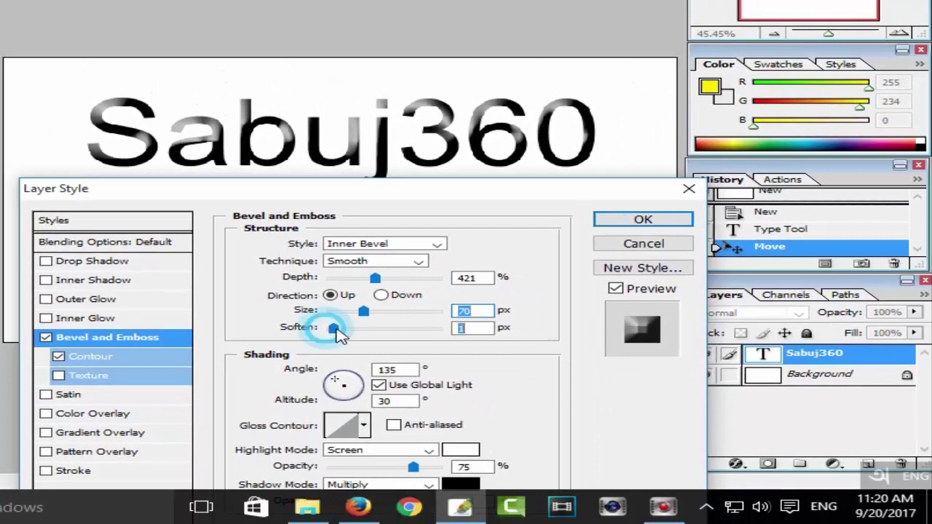
{"action": "mouse_move", "coordinate": [337, 329]}
{"action": "left_mouse_down"}
{"action": "mouse_move", "coordinate": [379, 329]}
{"action": "mouse_move", "coordinate": [344, 335]}
{"action": "left_mouse_up"}
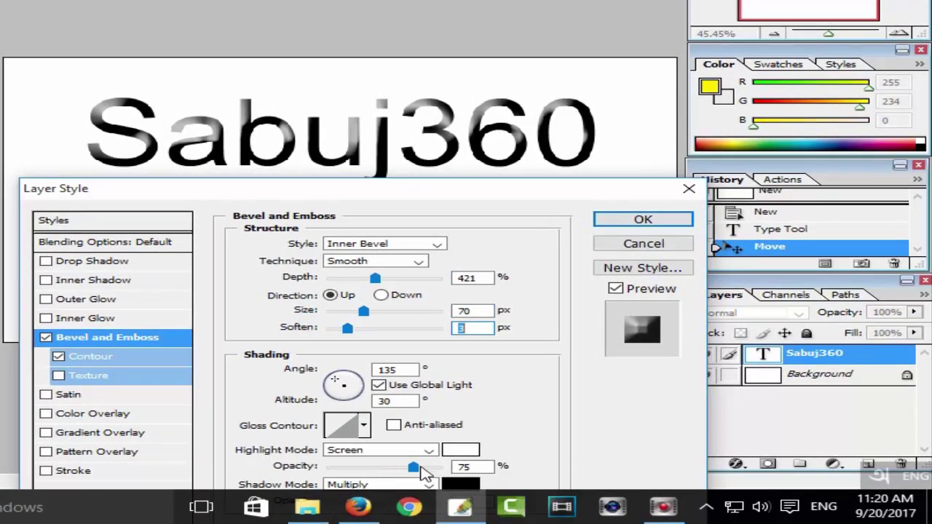
{"action": "mouse_move", "coordinate": [421, 470]}
{"action": "left_mouse_down"}
{"action": "mouse_move", "coordinate": [364, 466]}
{"action": "mouse_move", "coordinate": [422, 466]}
{"action": "mouse_move", "coordinate": [426, 476]}
{"action": "mouse_move", "coordinate": [393, 469]}
{"action": "mouse_move", "coordinate": [416, 472]}
{"action": "left_mouse_up"}
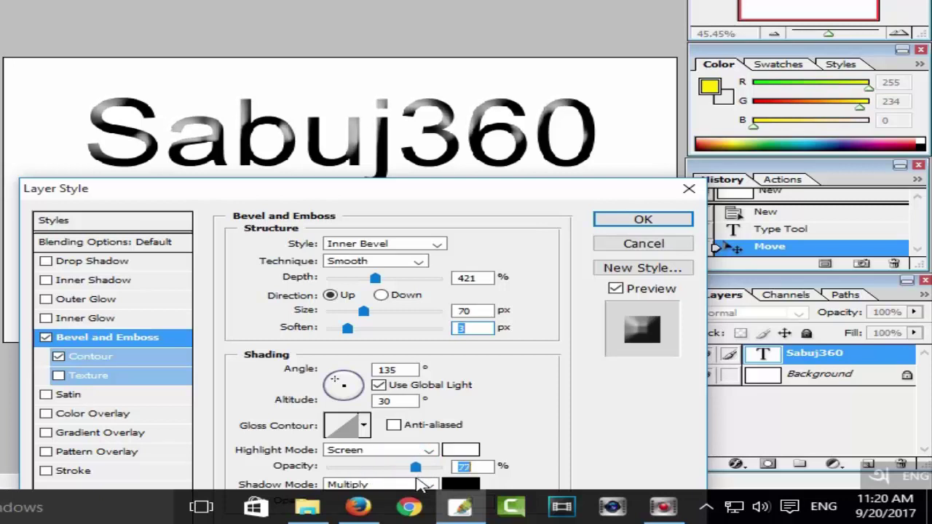
Replace the bevel's Contour with Texture and reduce it to 131% depth and 40 px size
{"action": "left_click", "coordinate": [60, 358]}
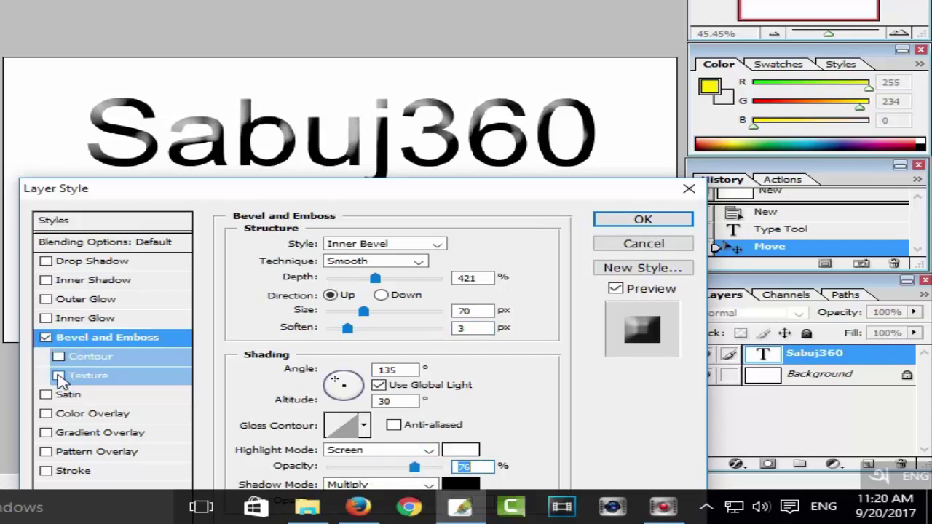
{"action": "left_click", "coordinate": [59, 376]}
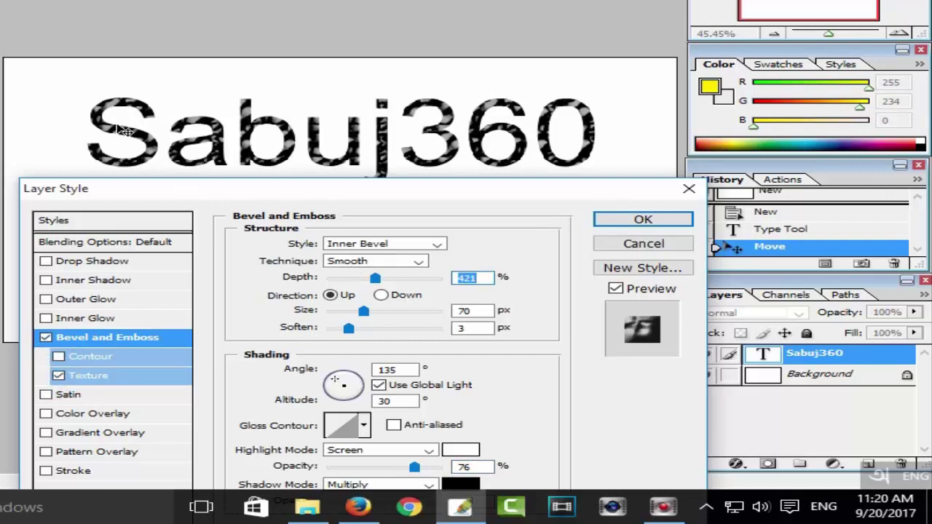
{"action": "mouse_move", "coordinate": [375, 278]}
{"action": "left_mouse_down"}
{"action": "mouse_move", "coordinate": [391, 279]}
{"action": "mouse_move", "coordinate": [321, 284]}
{"action": "mouse_move", "coordinate": [432, 289]}
{"action": "mouse_move", "coordinate": [341, 286]}
{"action": "mouse_move", "coordinate": [330, 312]}
{"action": "mouse_move", "coordinate": [348, 327]}
{"action": "mouse_move", "coordinate": [399, 325]}
{"action": "mouse_move", "coordinate": [354, 329]}
{"action": "mouse_move", "coordinate": [381, 332]}
{"action": "mouse_move", "coordinate": [353, 341]}
{"action": "mouse_move", "coordinate": [368, 336]}
{"action": "left_mouse_up"}
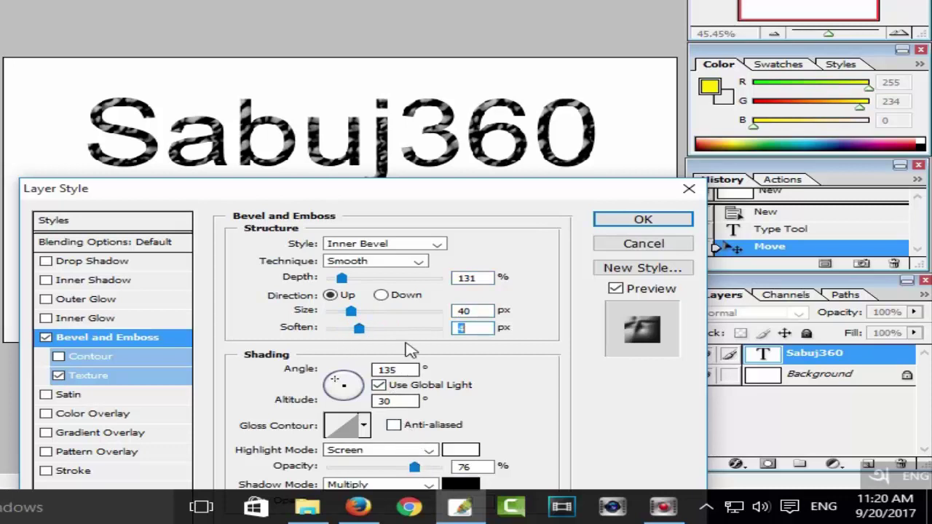
{"action": "left_click_drag", "start_coordinate": [478, 191], "coordinate": [477, 175]}
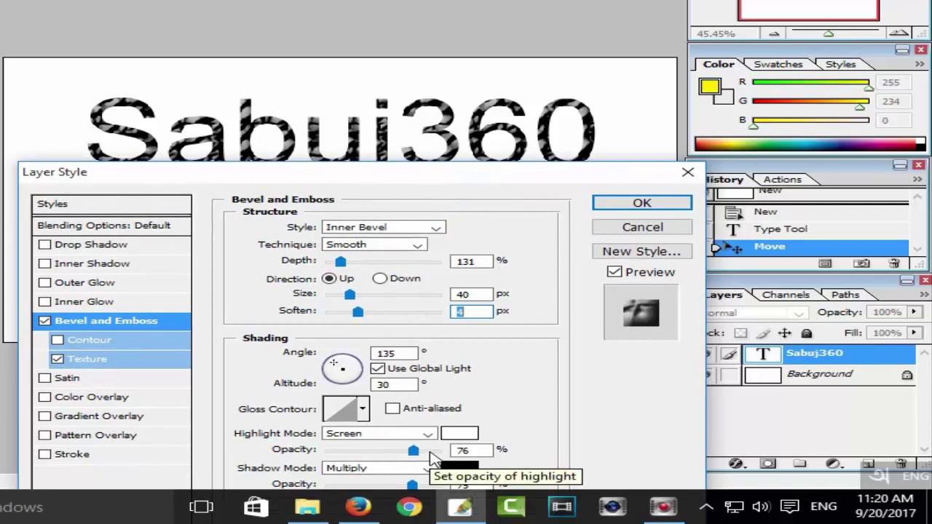
Turn off Texture and Bevel and Emboss, and enable the Satin effect
{"action": "left_click", "coordinate": [57, 359]}
{"action": "left_click", "coordinate": [45, 321]}
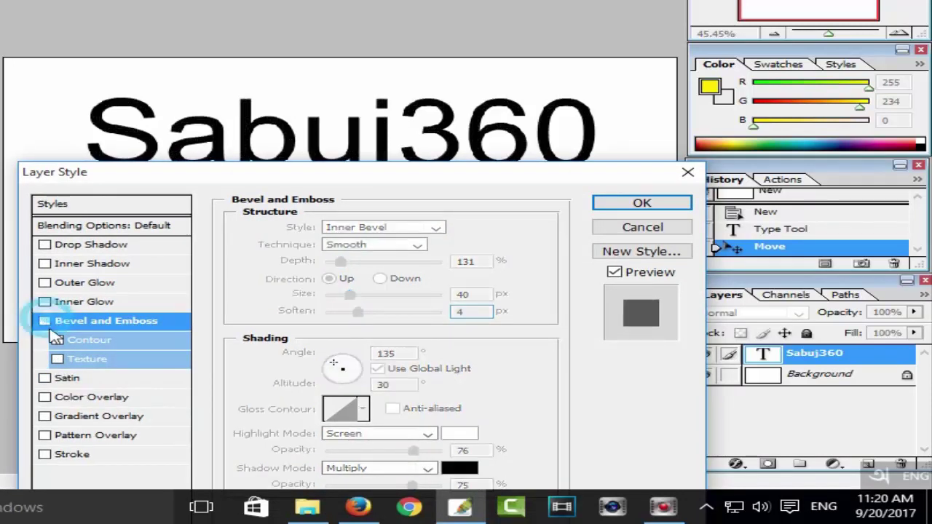
{"action": "left_click", "coordinate": [46, 379]}
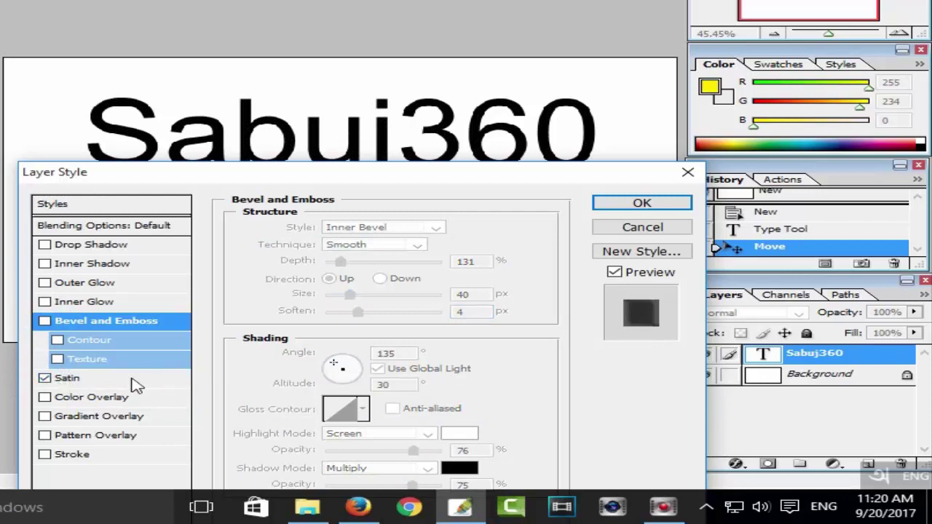
{"action": "left_click", "coordinate": [77, 384]}
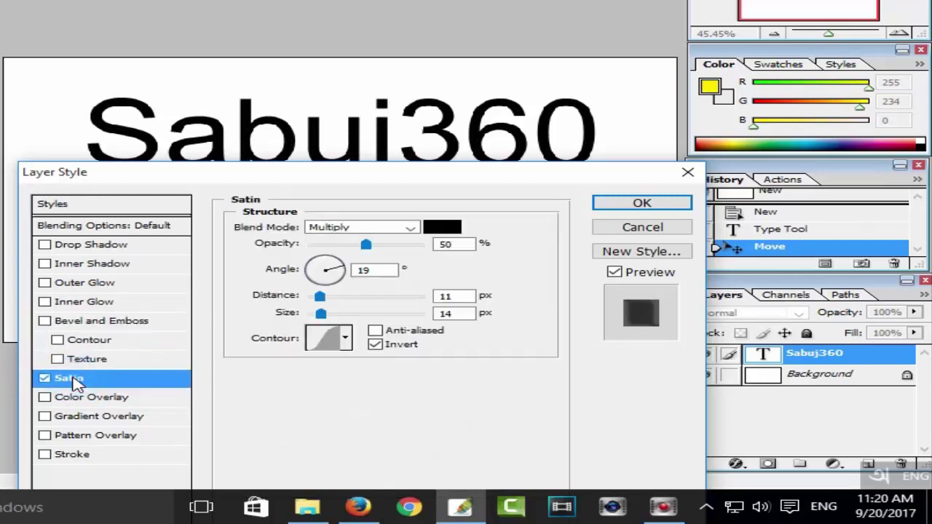
{"action": "left_click_drag", "start_coordinate": [402, 178], "coordinate": [406, 223]}
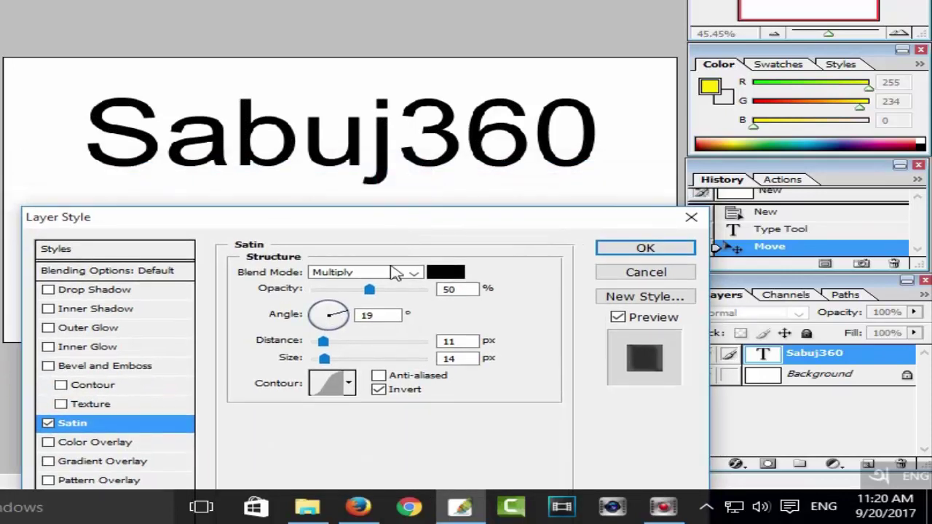
Set the black satin to 95% opacity, 183 px distance and 103 px size
{"action": "left_click_drag", "start_coordinate": [370, 290], "coordinate": [421, 290]}
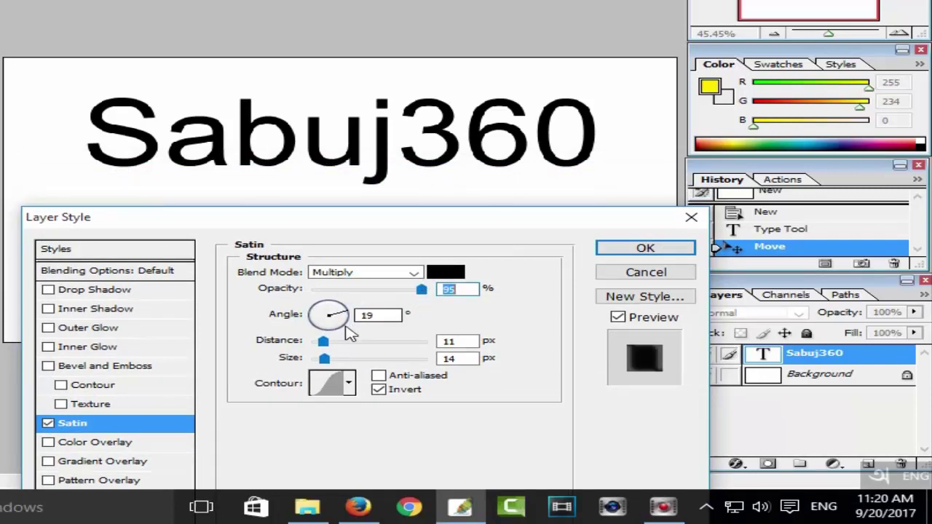
{"action": "mouse_move", "coordinate": [323, 344]}
{"action": "left_mouse_down"}
{"action": "mouse_move", "coordinate": [419, 360]}
{"action": "mouse_move", "coordinate": [395, 341]}
{"action": "left_mouse_up"}
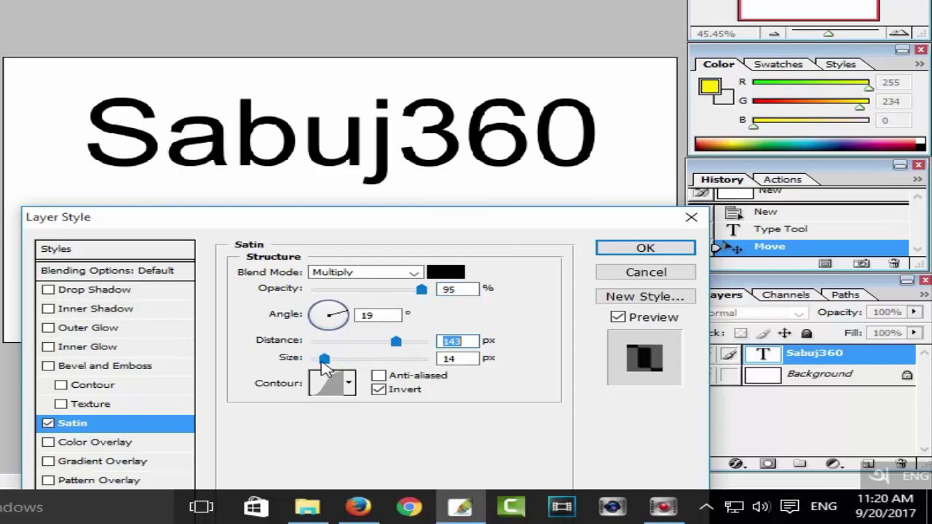
{"action": "left_click_drag", "start_coordinate": [324, 358], "coordinate": [403, 364]}
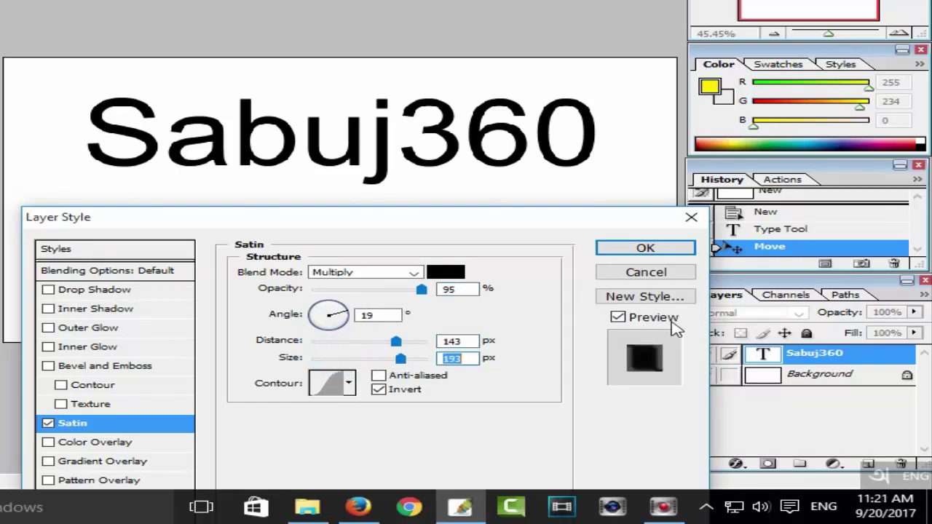
{"action": "left_click_drag", "start_coordinate": [401, 359], "coordinate": [361, 359]}
{"action": "left_click", "coordinate": [449, 274]}
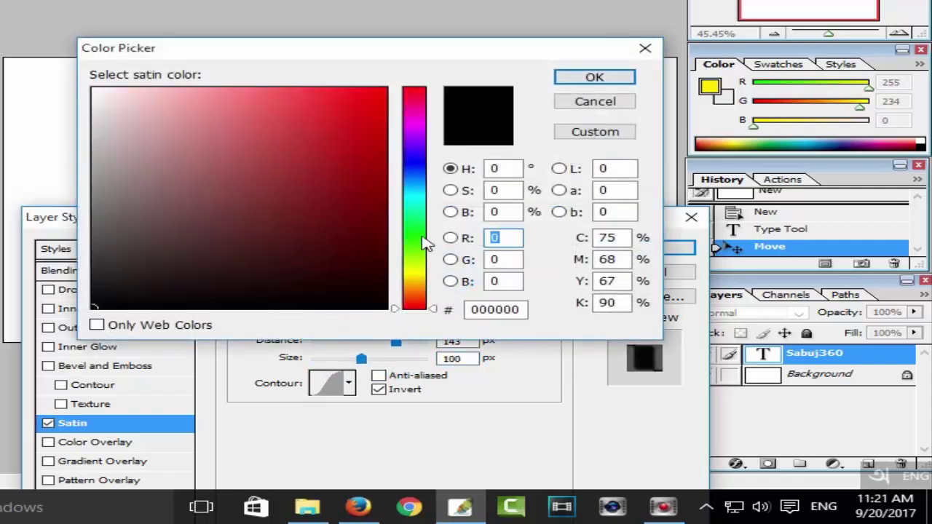
{"action": "left_click", "coordinate": [416, 151]}
{"action": "key", "text": "Escape"}
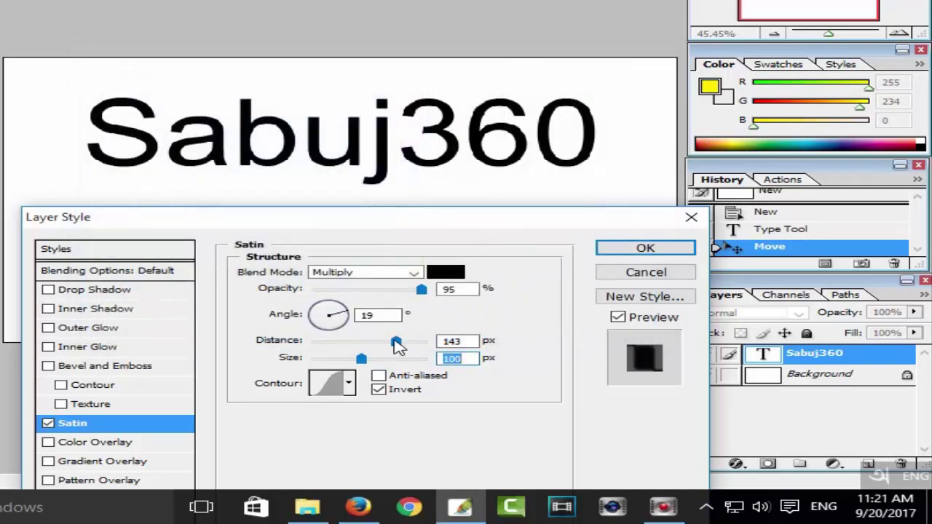
{"action": "mouse_move", "coordinate": [398, 345]}
{"action": "left_mouse_down"}
{"action": "mouse_move", "coordinate": [407, 342]}
{"action": "mouse_move", "coordinate": [363, 357]}
{"action": "left_mouse_up"}
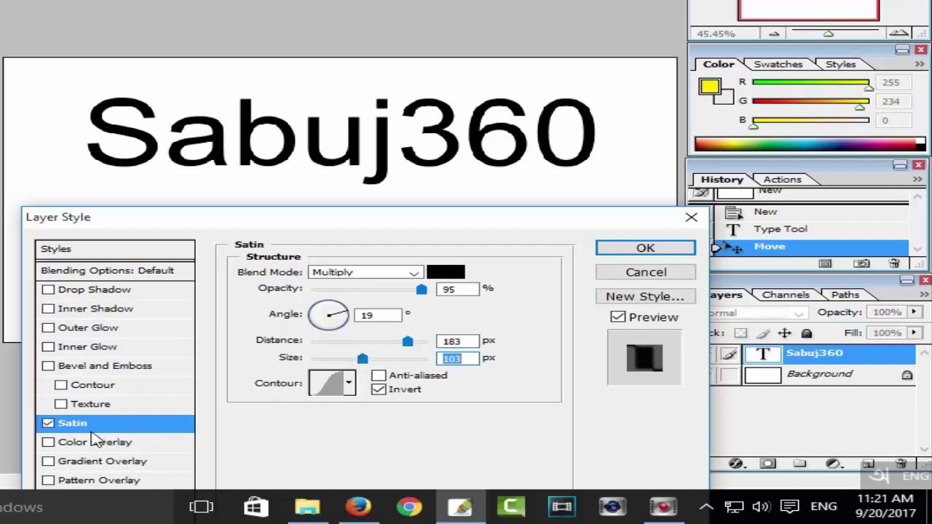
Enable Color Overlay and shrink the satin's size and distance to thin its bands
{"action": "left_click", "coordinate": [48, 444]}
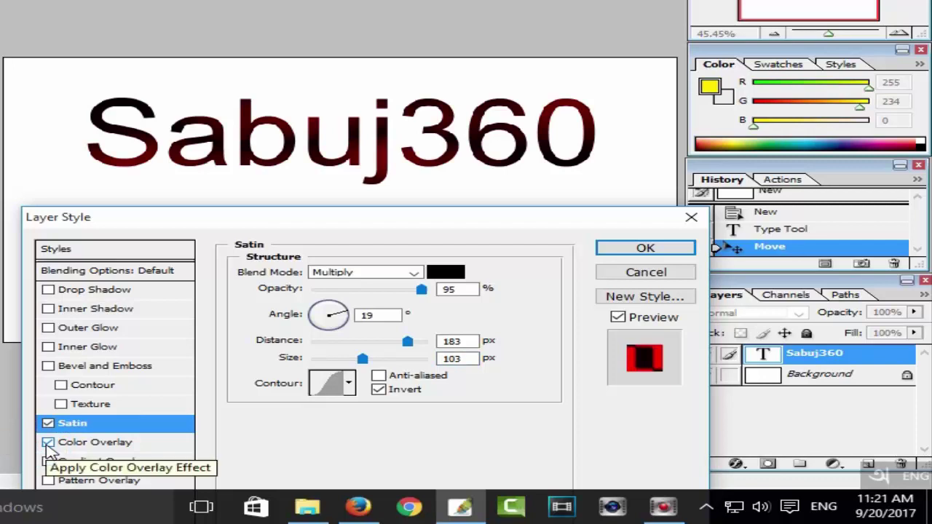
{"action": "left_click", "coordinate": [82, 426]}
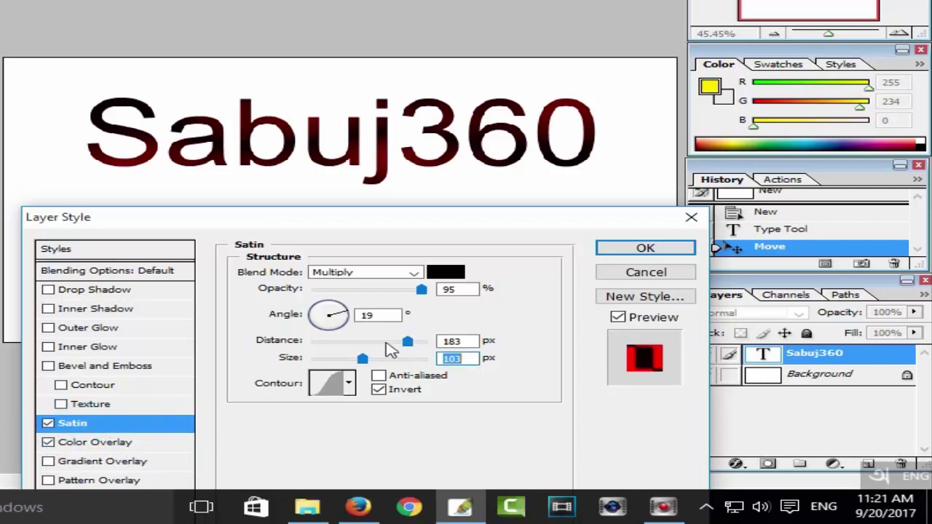
{"action": "mouse_move", "coordinate": [364, 363]}
{"action": "left_mouse_down"}
{"action": "mouse_move", "coordinate": [309, 367]}
{"action": "mouse_move", "coordinate": [324, 372]}
{"action": "mouse_move", "coordinate": [316, 373]}
{"action": "left_mouse_up"}
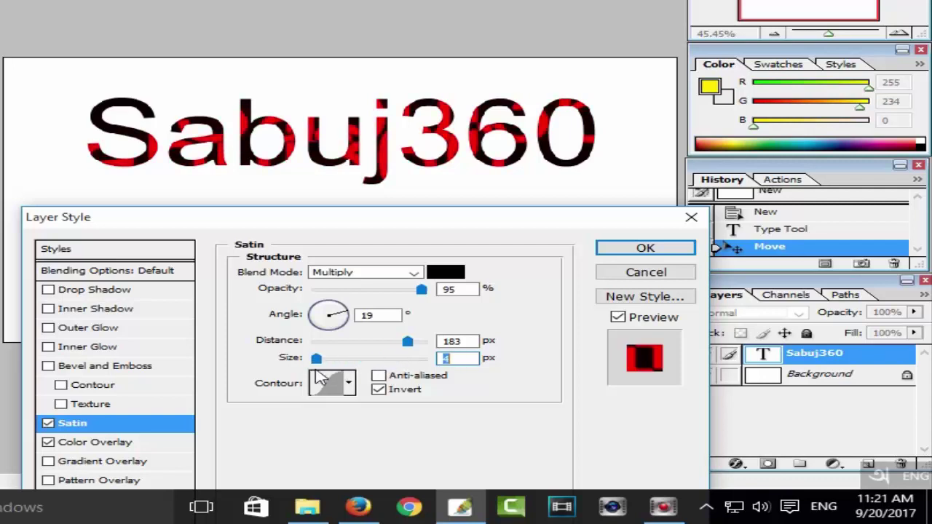
{"action": "left_click_drag", "start_coordinate": [413, 351], "coordinate": [378, 343]}
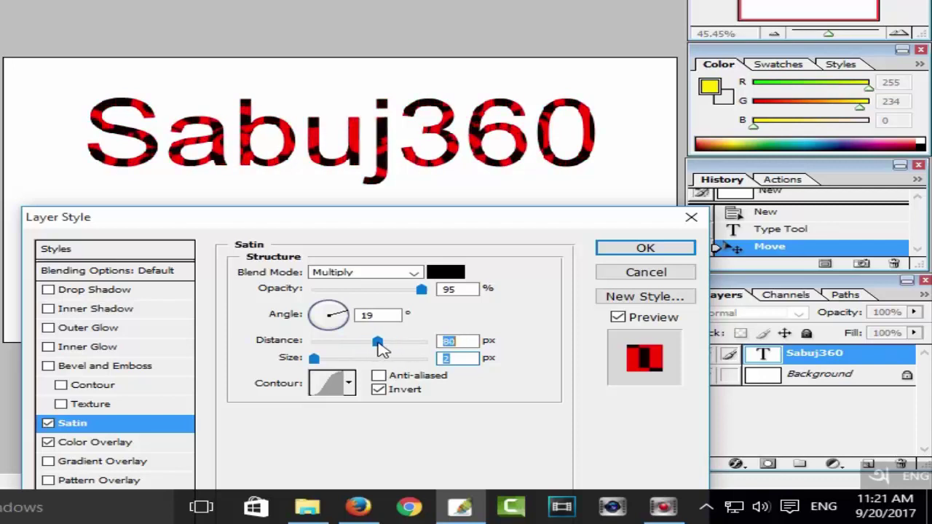
Change the Color Overlay colour to blue after briefly trying yellow
{"action": "left_click", "coordinate": [84, 442]}
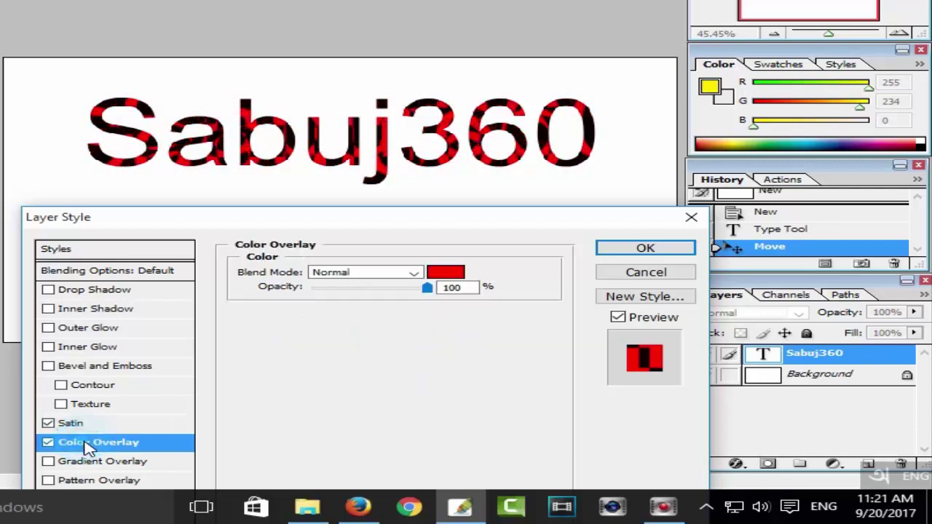
{"action": "left_click", "coordinate": [459, 274]}
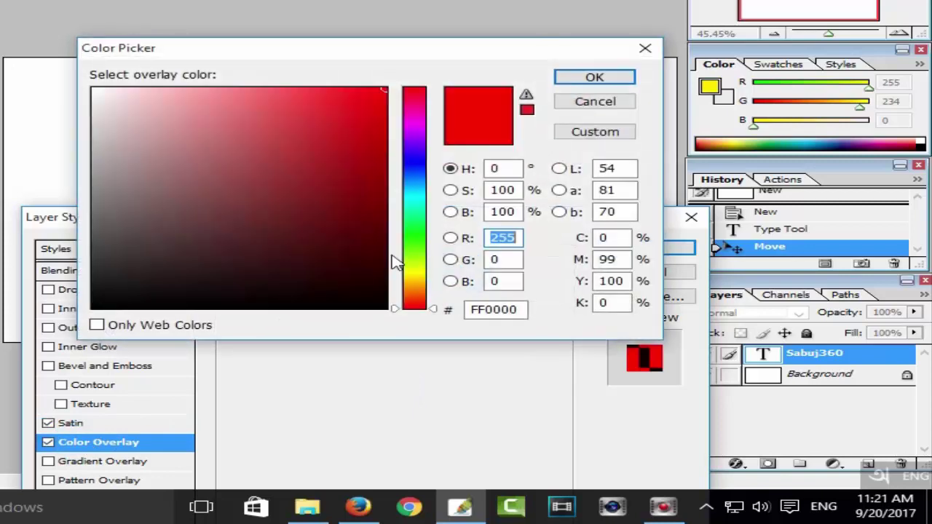
{"action": "left_click_drag", "start_coordinate": [417, 277], "coordinate": [419, 277]}
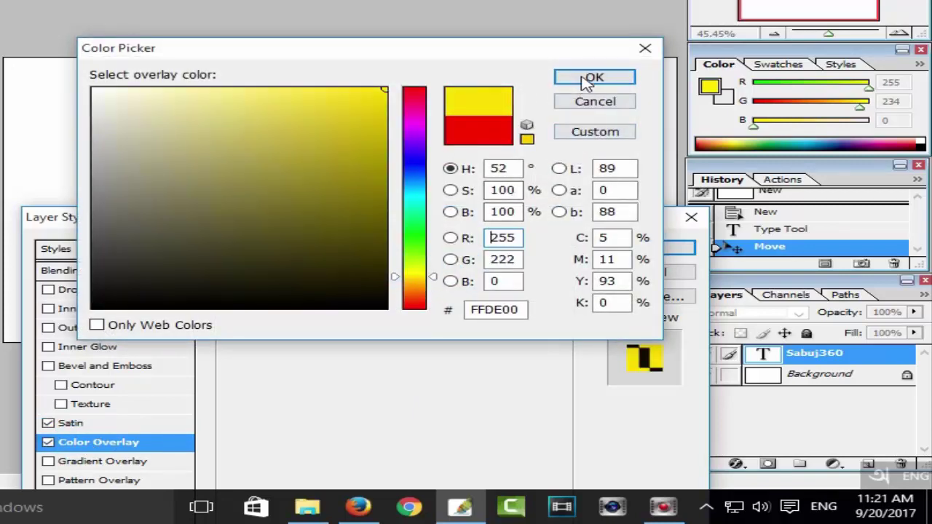
{"action": "left_click", "coordinate": [594, 77]}
{"action": "left_click", "coordinate": [442, 273]}
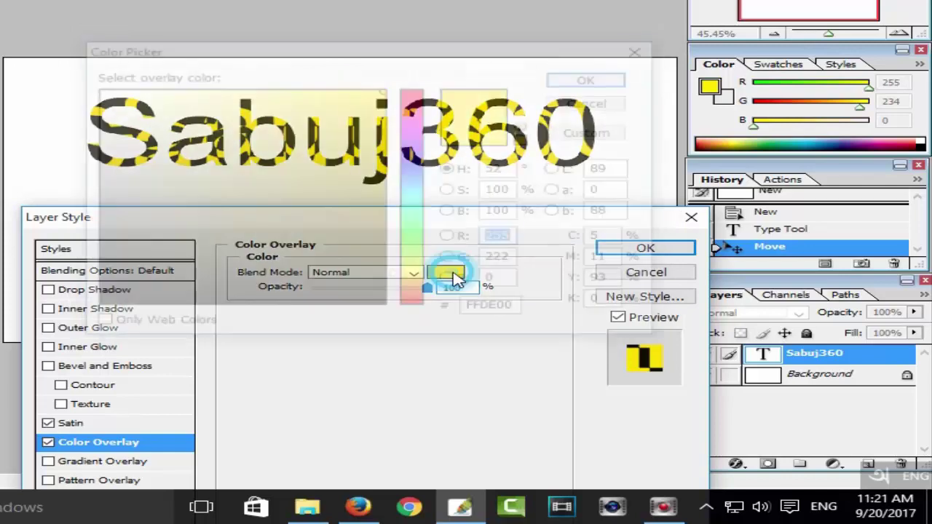
{"action": "left_click", "coordinate": [415, 176]}
{"action": "left_click", "coordinate": [560, 80]}
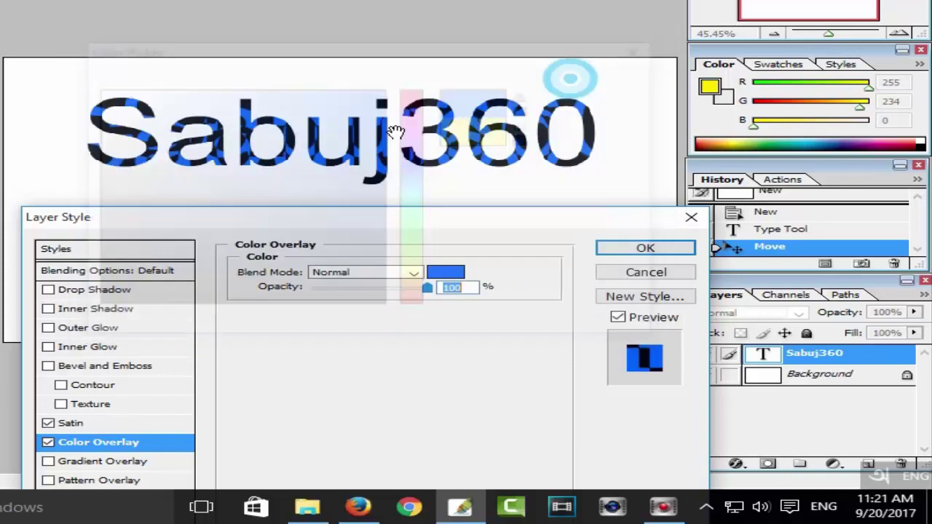
Set the satin to 7 px size and 60 px distance, then switch Satin off
{"action": "left_click", "coordinate": [91, 425]}
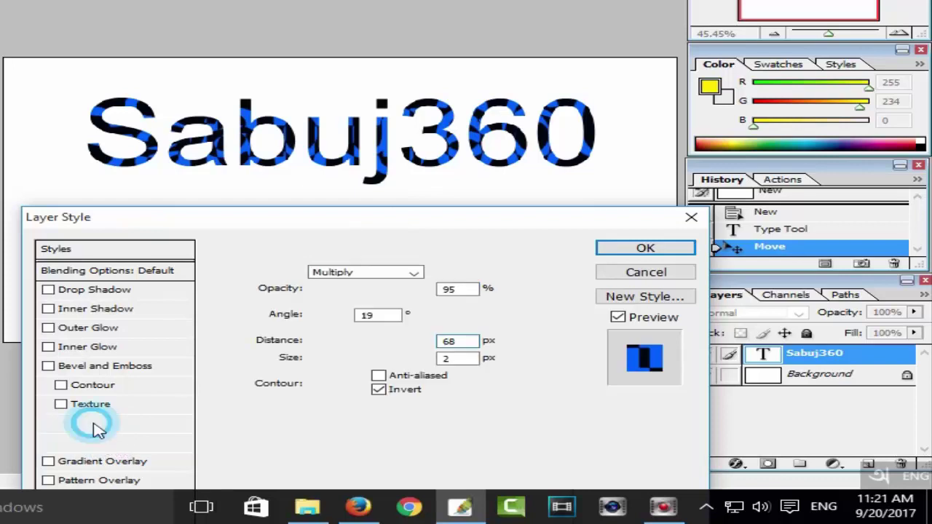
{"action": "mouse_move", "coordinate": [312, 358]}
{"action": "left_mouse_down"}
{"action": "mouse_move", "coordinate": [364, 359]}
{"action": "mouse_move", "coordinate": [320, 359]}
{"action": "left_mouse_up"}
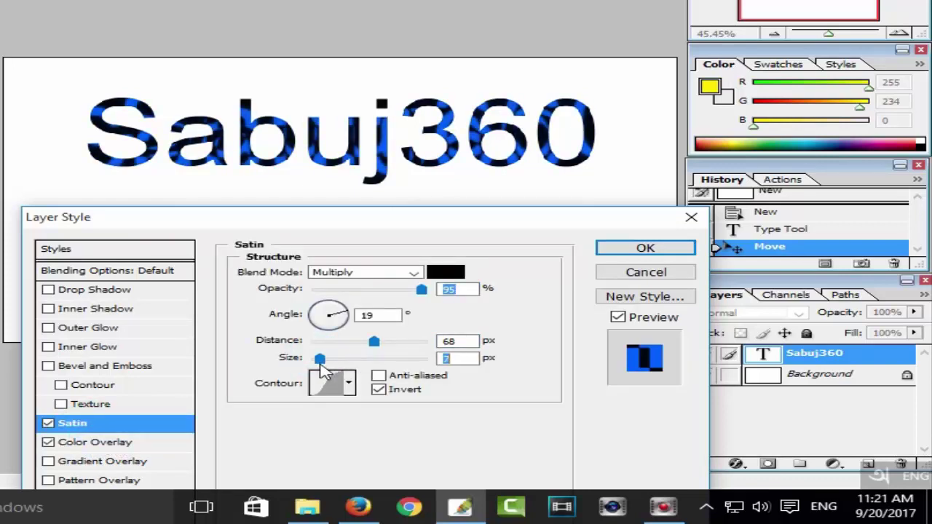
{"action": "left_click", "coordinate": [373, 343]}
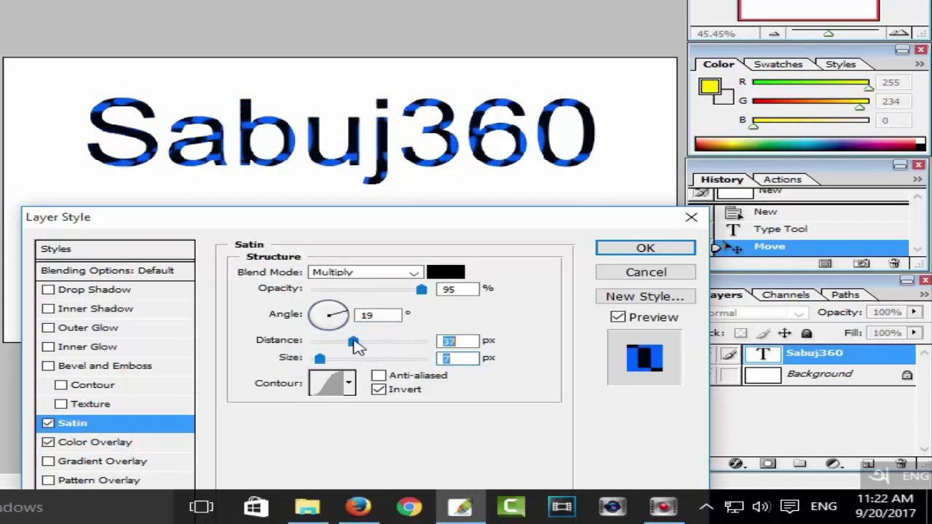
{"action": "left_click_drag", "start_coordinate": [373, 346], "coordinate": [371, 345]}
{"action": "left_click_drag", "start_coordinate": [362, 217], "coordinate": [488, 192]}
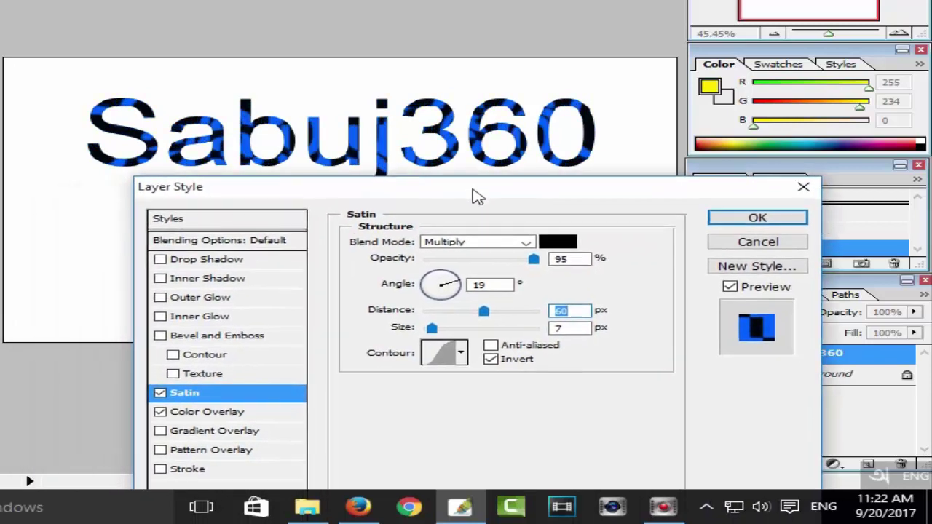
{"action": "left_click", "coordinate": [160, 393]}
{"action": "left_click", "coordinate": [161, 412]}
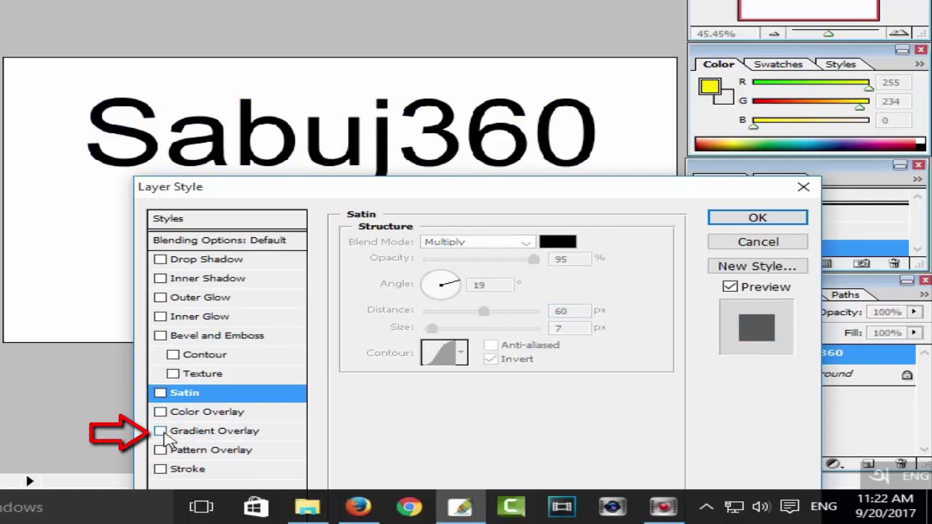
{"action": "left_click", "coordinate": [164, 434]}
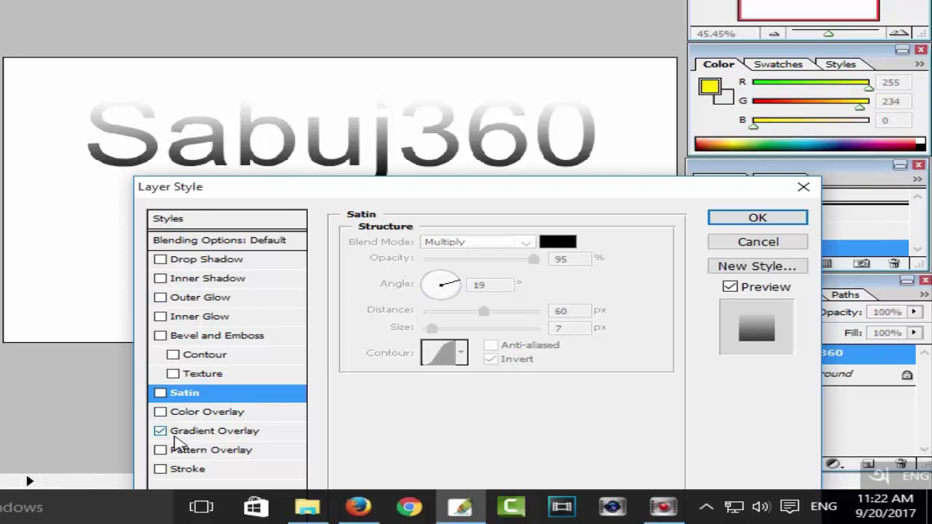
{"action": "left_click", "coordinate": [196, 432]}
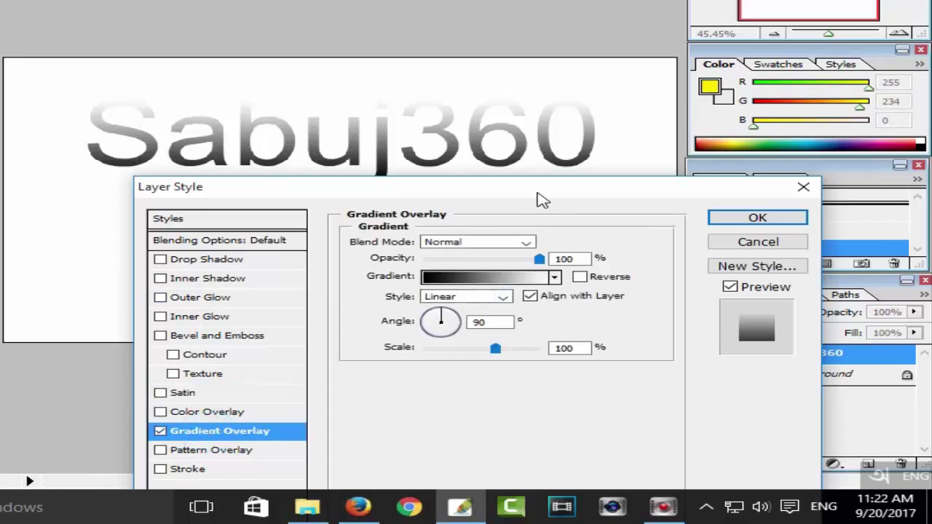
{"action": "left_click_drag", "start_coordinate": [543, 200], "coordinate": [473, 233]}
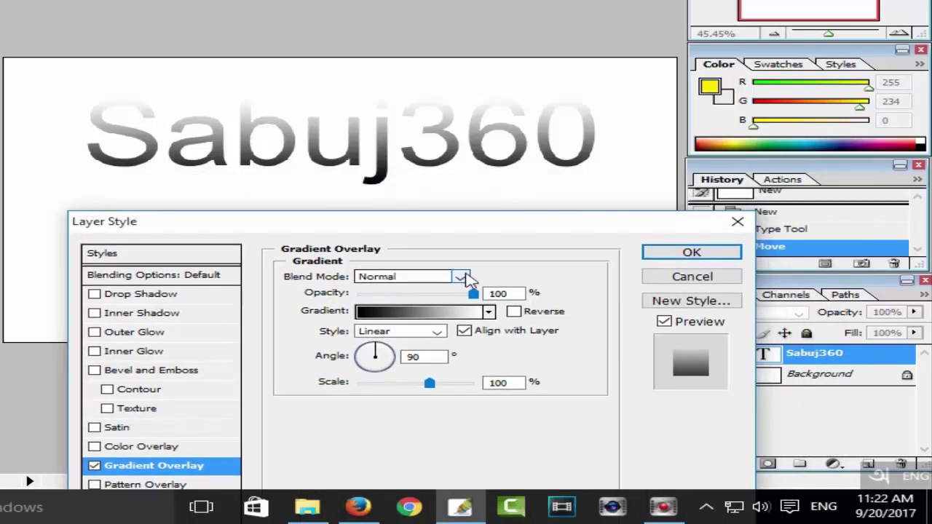
{"action": "left_click", "coordinate": [460, 277]}
{"action": "left_click", "coordinate": [401, 130]}
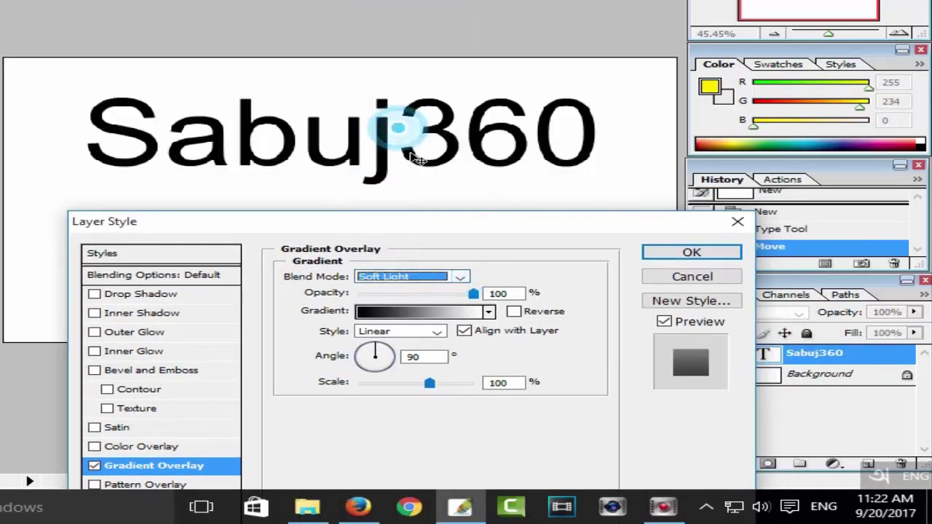
{"action": "left_click", "coordinate": [461, 277]}
{"action": "left_click", "coordinate": [375, 25]}
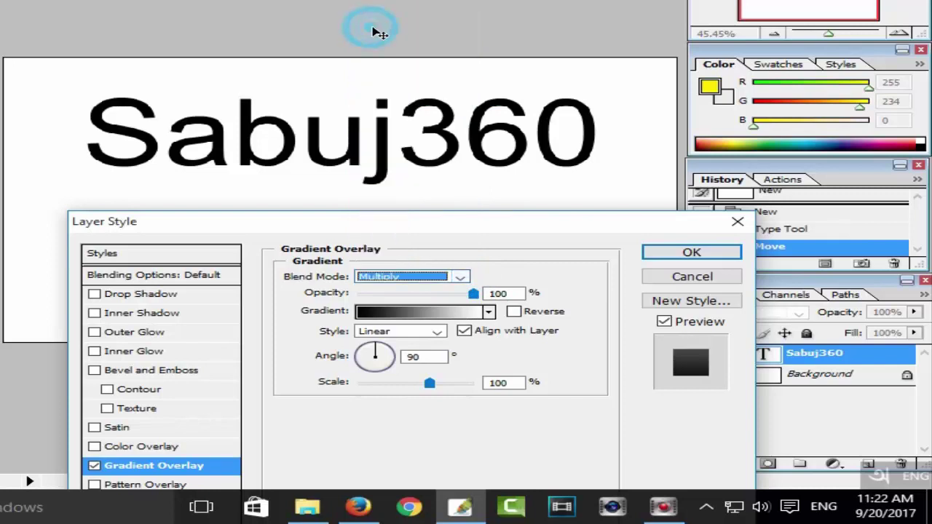
{"action": "left_click", "coordinate": [460, 278]}
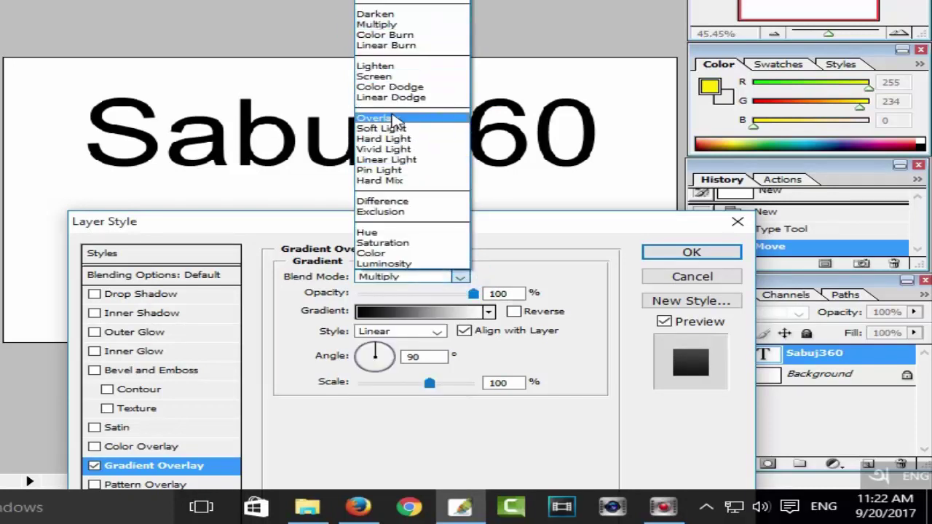
{"action": "left_click", "coordinate": [397, 118]}
{"action": "left_click", "coordinate": [461, 277]}
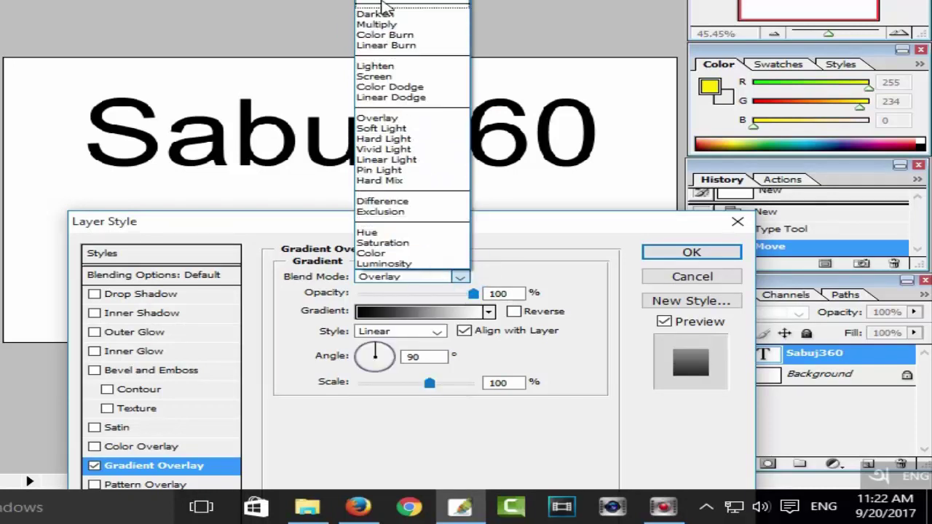
{"action": "left_click", "coordinate": [379, 1]}
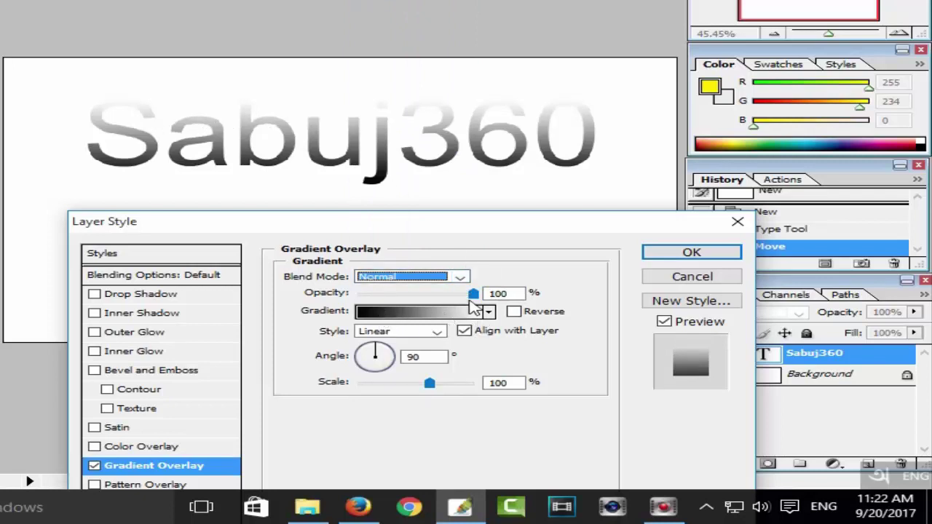
{"action": "mouse_move", "coordinate": [474, 293]}
{"action": "left_mouse_down"}
{"action": "mouse_move", "coordinate": [444, 293]}
{"action": "mouse_move", "coordinate": [475, 294]}
{"action": "left_mouse_up"}
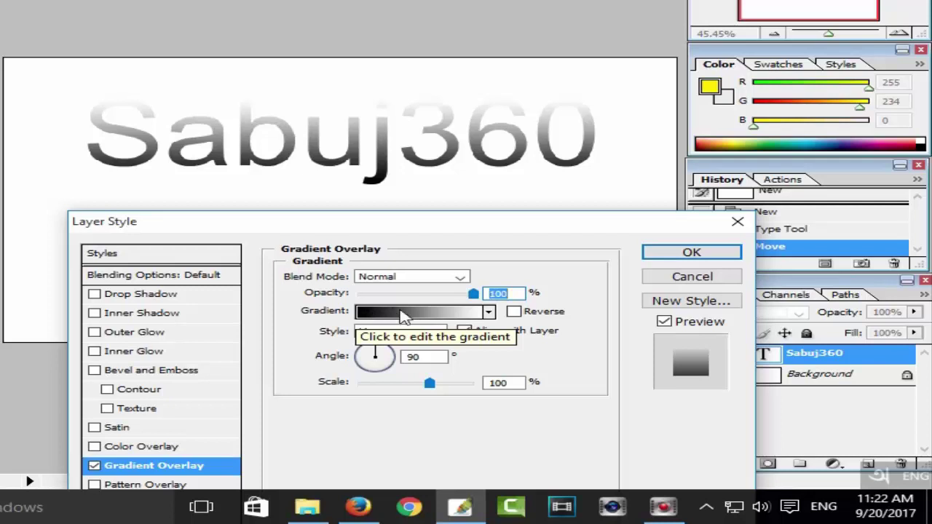
Set the gradient's left colour stop to bright blue in the Gradient Editor
{"action": "left_click", "coordinate": [489, 312]}
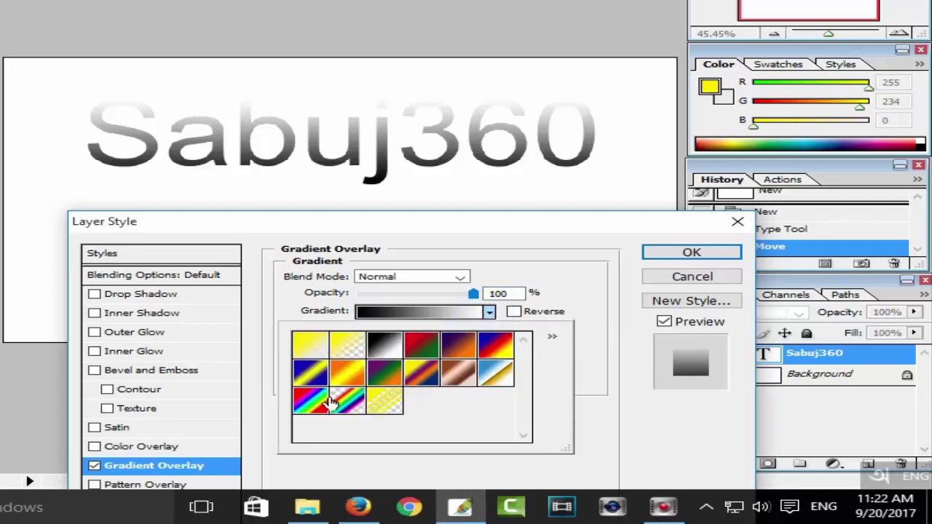
{"action": "left_click", "coordinate": [413, 313]}
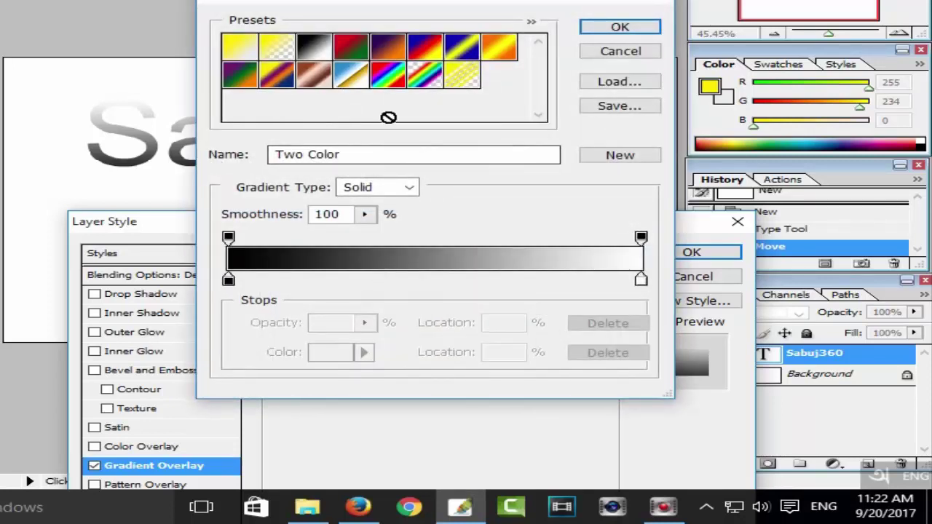
{"action": "left_click", "coordinate": [229, 282]}
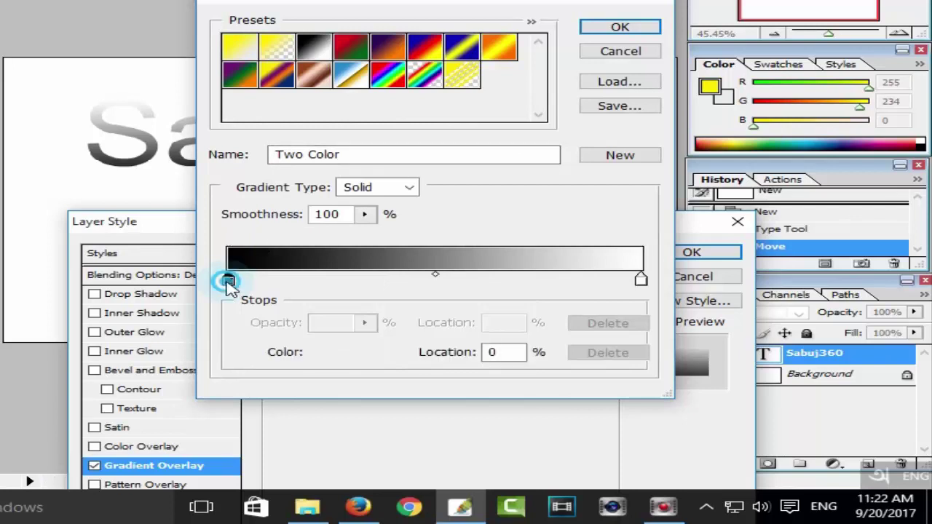
{"action": "left_click", "coordinate": [325, 355]}
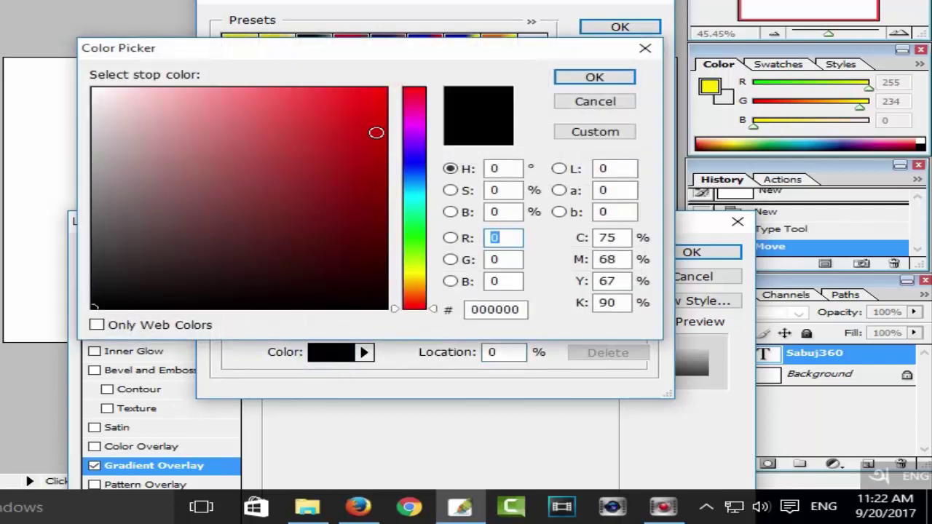
{"action": "left_click_drag", "start_coordinate": [417, 201], "coordinate": [418, 181]}
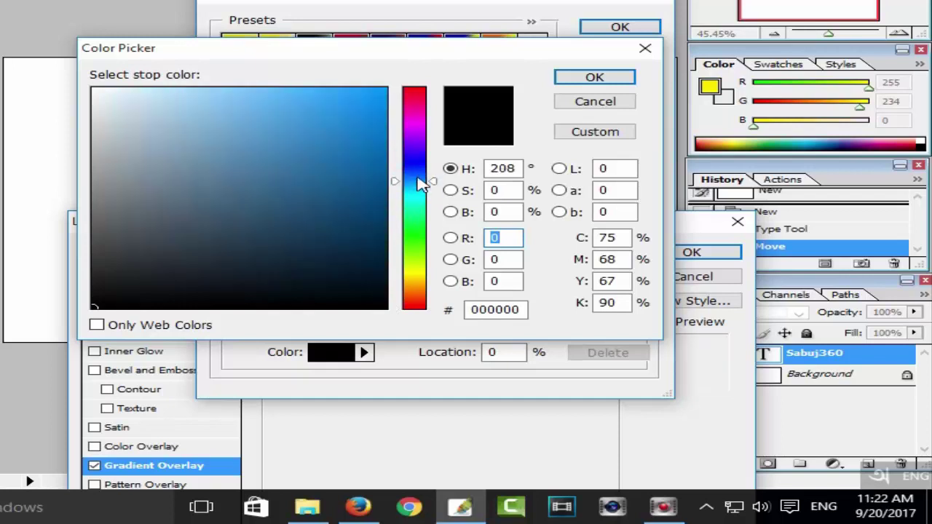
{"action": "left_click", "coordinate": [383, 89]}
{"action": "left_click", "coordinate": [583, 86]}
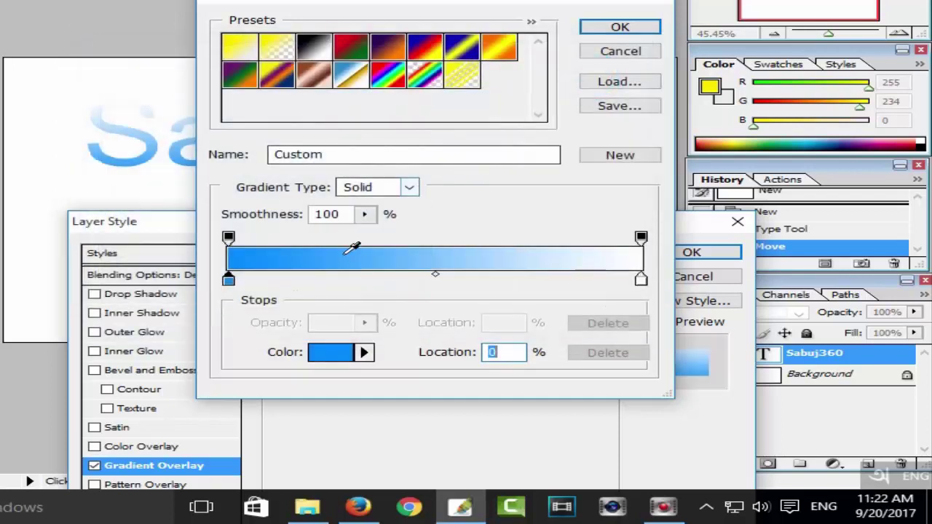
Set the right colour stop to red and apply the blue-to-red gradient
{"action": "left_click", "coordinate": [641, 280]}
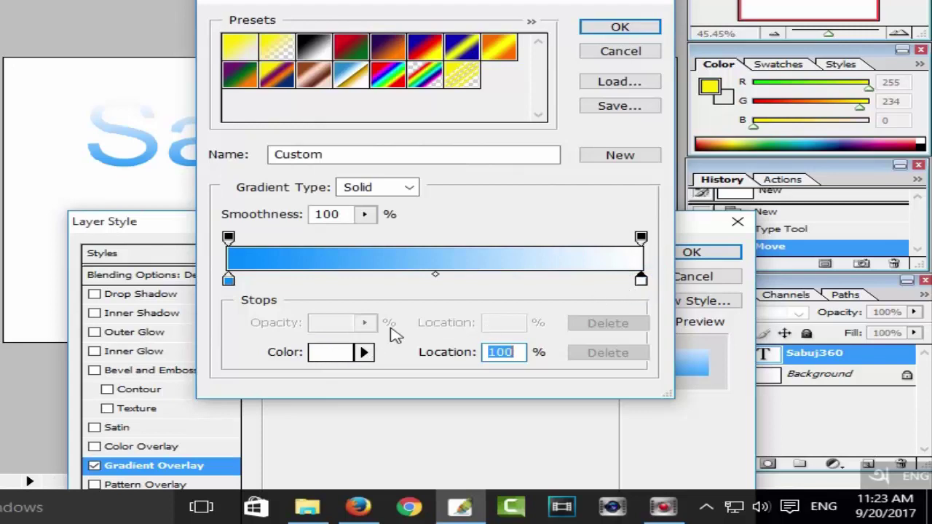
{"action": "left_click", "coordinate": [328, 354]}
{"action": "left_click", "coordinate": [416, 93]}
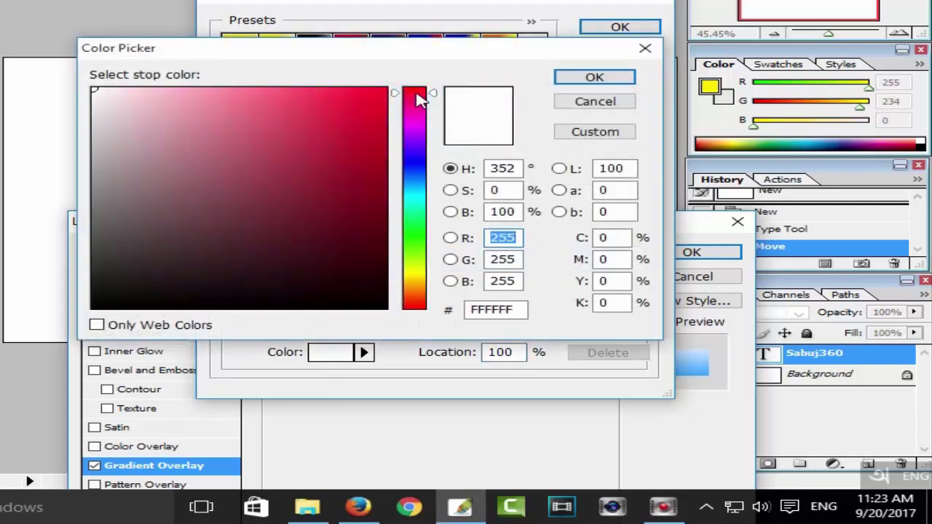
{"action": "left_click", "coordinate": [384, 89]}
{"action": "left_click", "coordinate": [586, 79]}
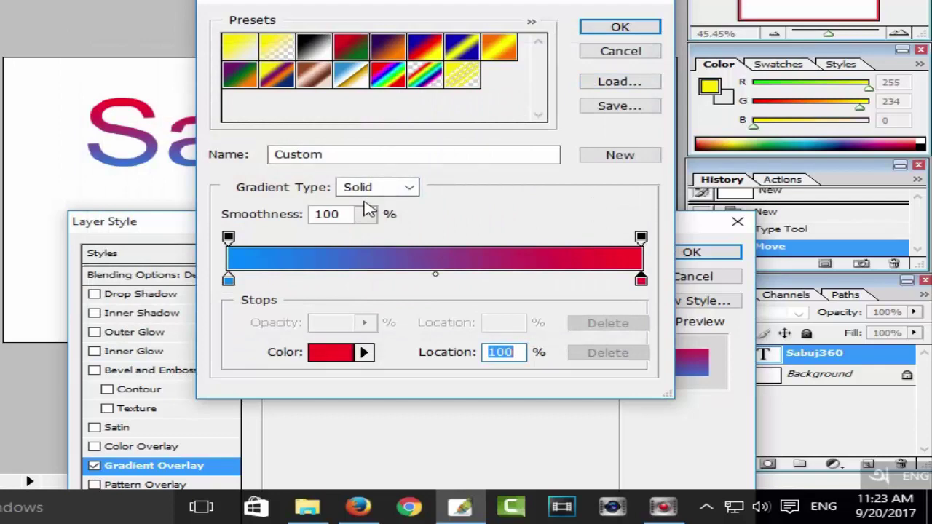
{"action": "left_click", "coordinate": [620, 26]}
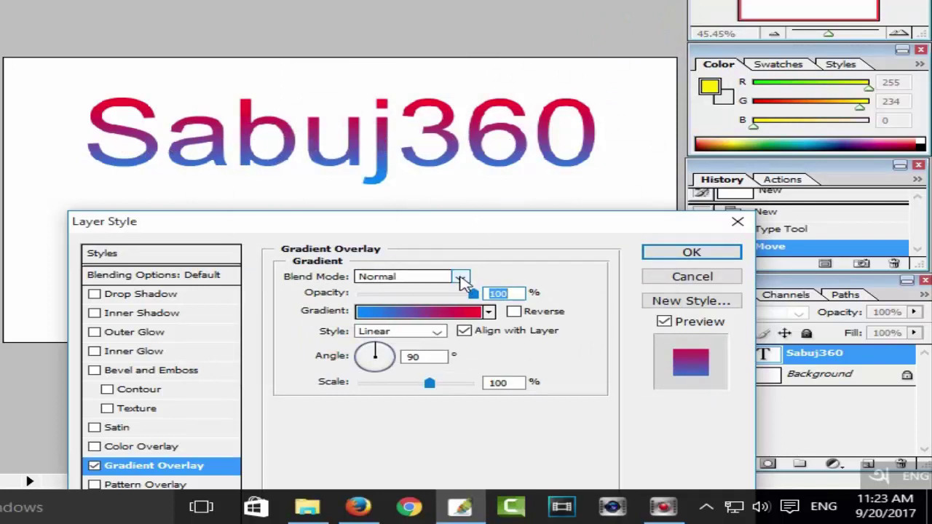
Keep Normal blending and set the gradient scale to 69% and angle to -68°
{"action": "left_click", "coordinate": [460, 278]}
{"action": "left_click", "coordinate": [403, 139]}
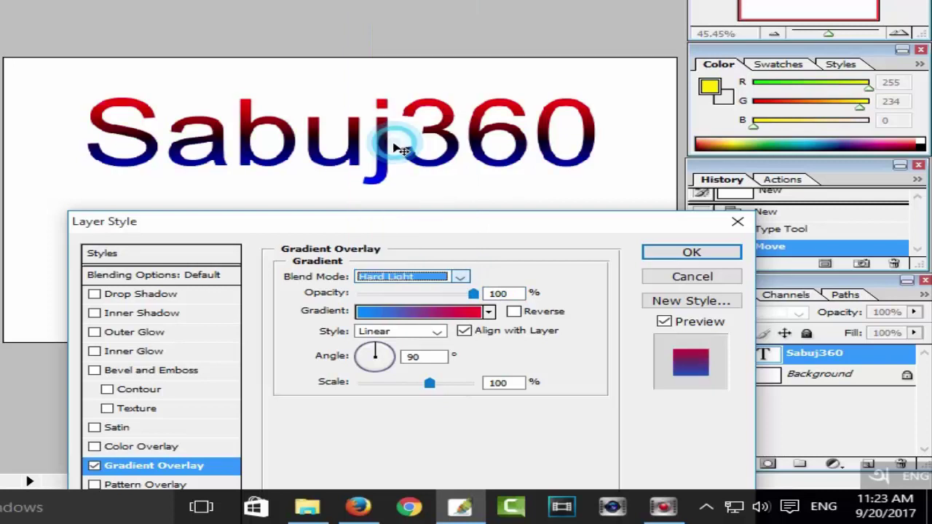
{"action": "left_click", "coordinate": [461, 278]}
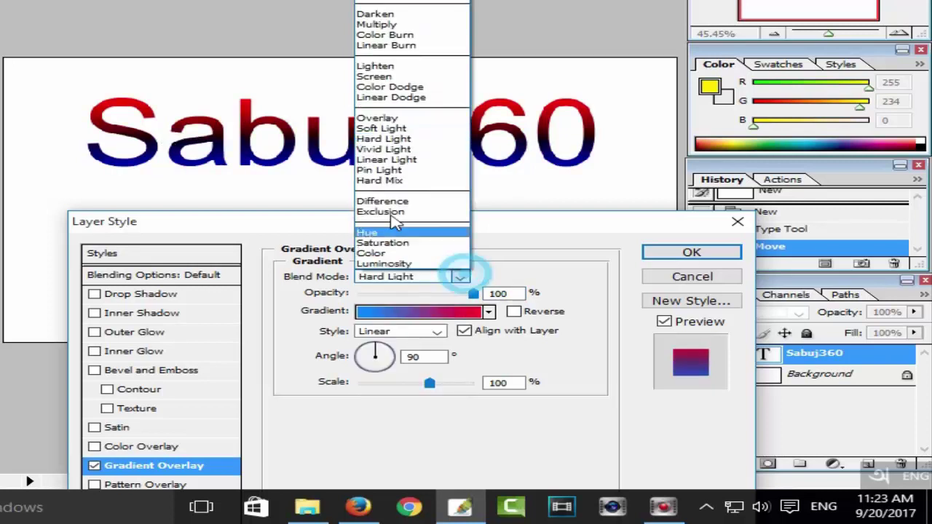
{"action": "left_click", "coordinate": [391, 129]}
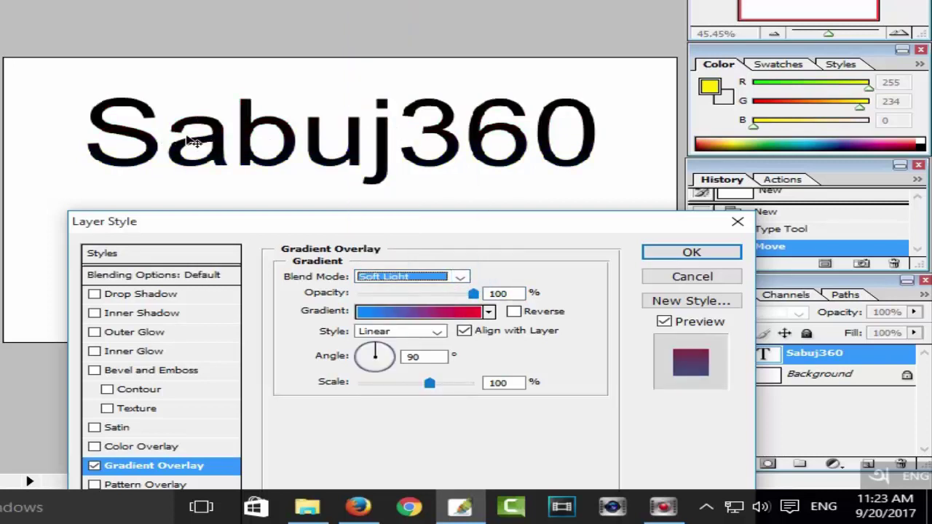
{"action": "left_click", "coordinate": [469, 277]}
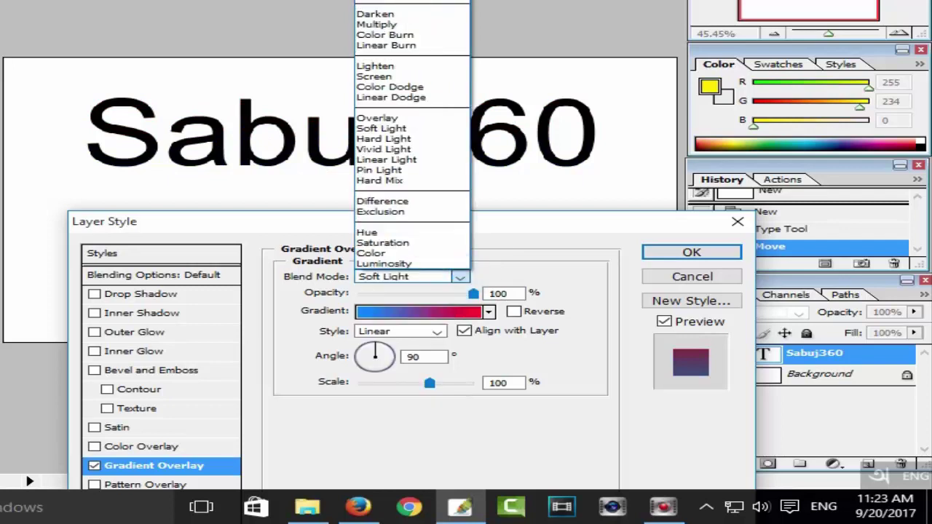
{"action": "left_click", "coordinate": [386, 2]}
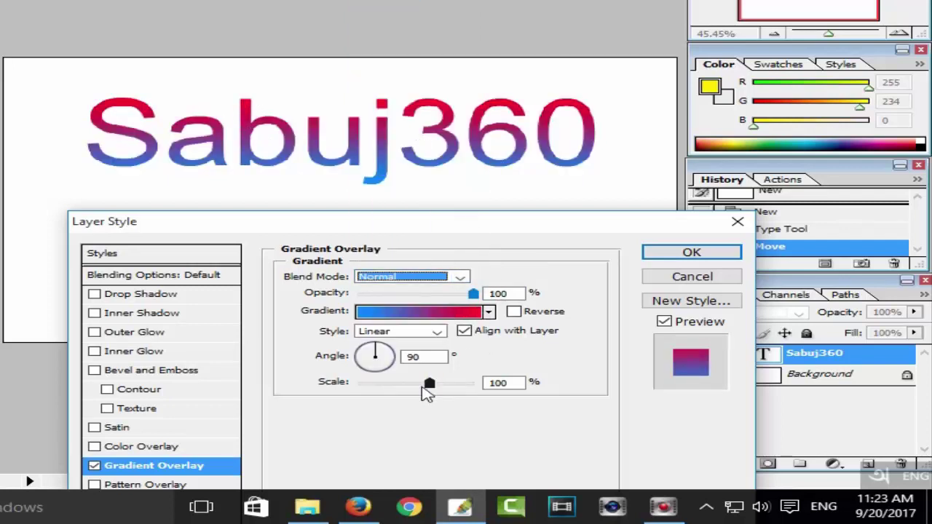
{"action": "mouse_move", "coordinate": [430, 387]}
{"action": "left_mouse_down"}
{"action": "mouse_move", "coordinate": [478, 391]}
{"action": "mouse_move", "coordinate": [358, 391]}
{"action": "mouse_move", "coordinate": [444, 392]}
{"action": "mouse_move", "coordinate": [365, 389]}
{"action": "mouse_move", "coordinate": [403, 389]}
{"action": "left_mouse_up"}
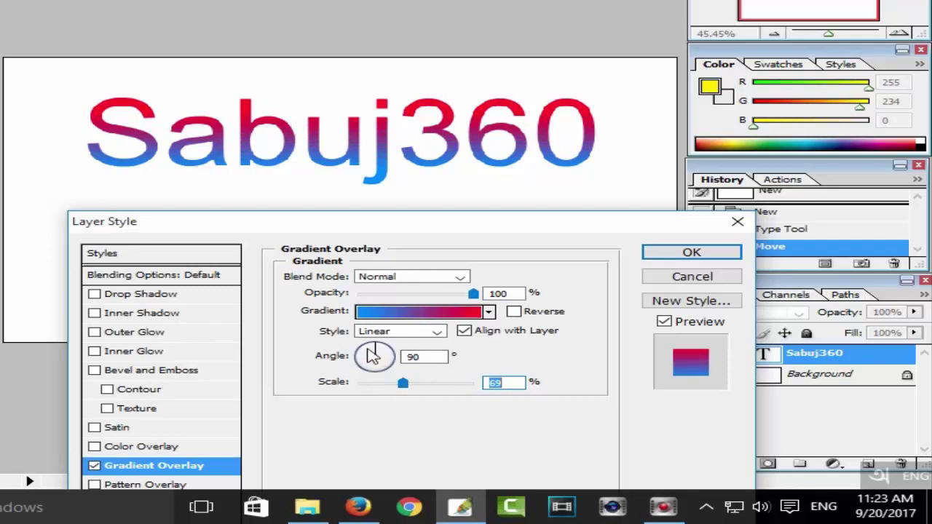
{"action": "left_click_drag", "start_coordinate": [373, 355], "coordinate": [381, 368]}
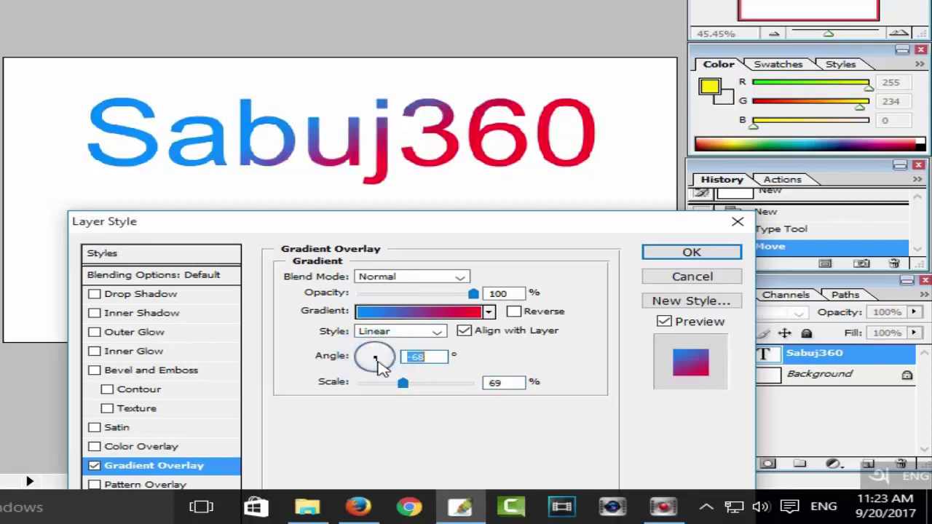
{"action": "left_click_drag", "start_coordinate": [328, 223], "coordinate": [275, 130]}
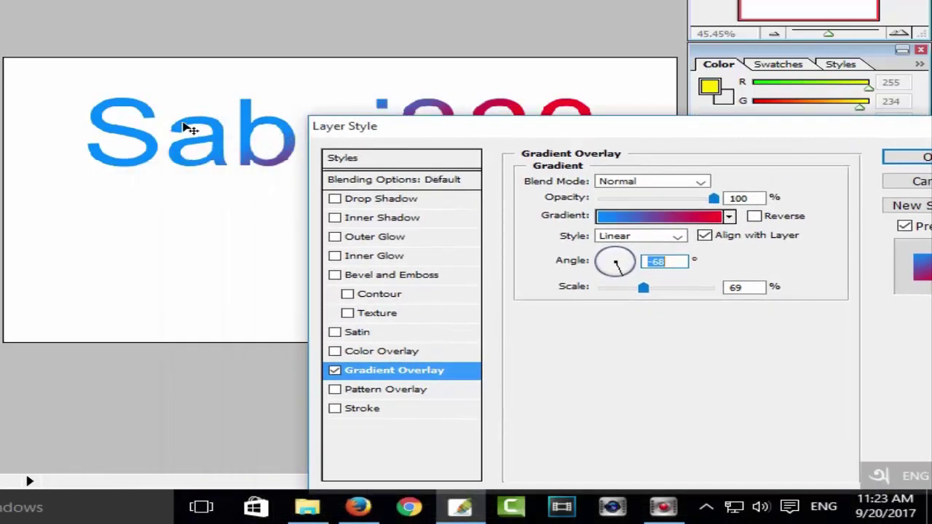
Turn off Gradient Overlay and enable Pattern Overlay on the text
{"action": "left_click", "coordinate": [334, 370]}
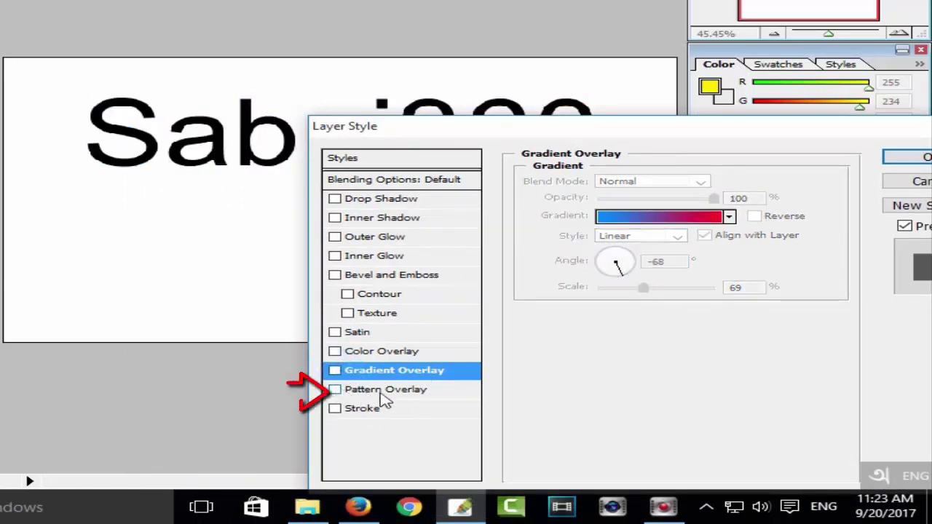
{"action": "left_click", "coordinate": [335, 390]}
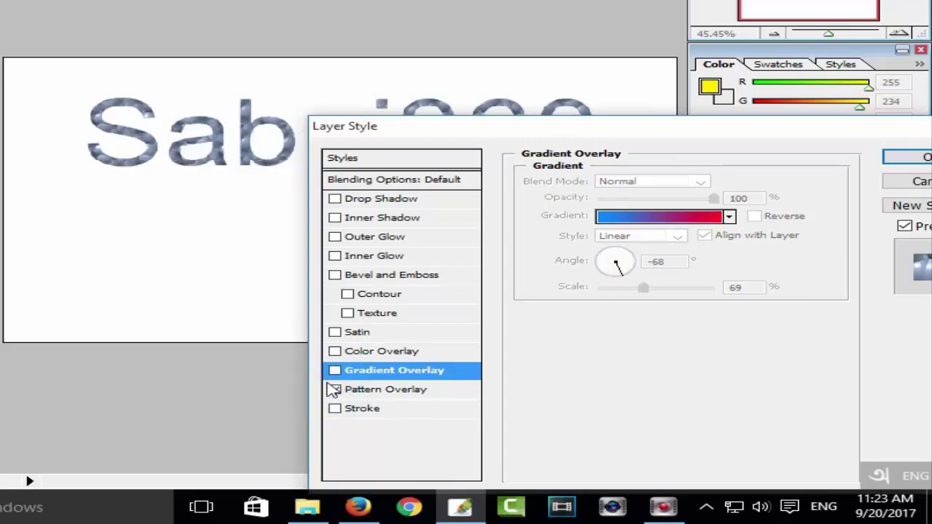
{"action": "left_click_drag", "start_coordinate": [450, 128], "coordinate": [262, 199]}
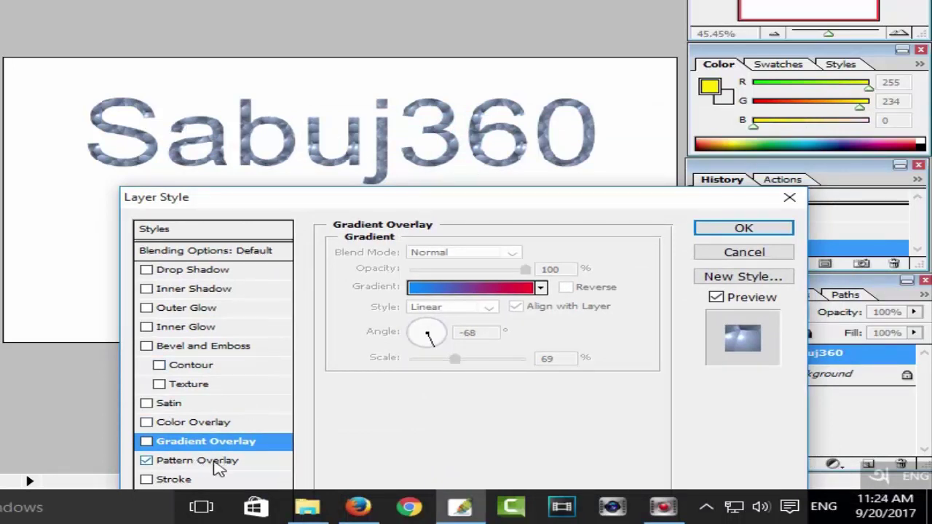
{"action": "left_click", "coordinate": [219, 461]}
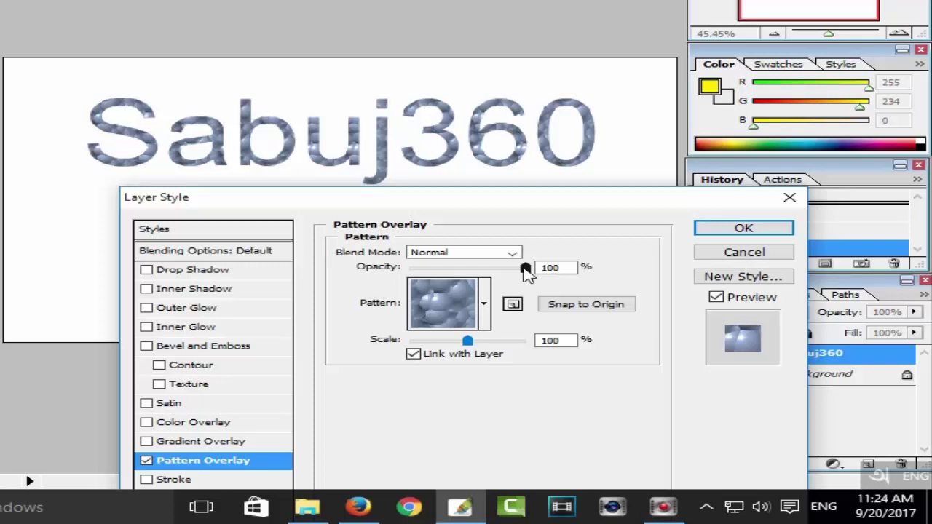
{"action": "left_click_drag", "start_coordinate": [525, 268], "coordinate": [539, 272]}
Keep Normal blending and fill the letters with the grey crumpled pattern
{"action": "left_click", "coordinate": [510, 252]}
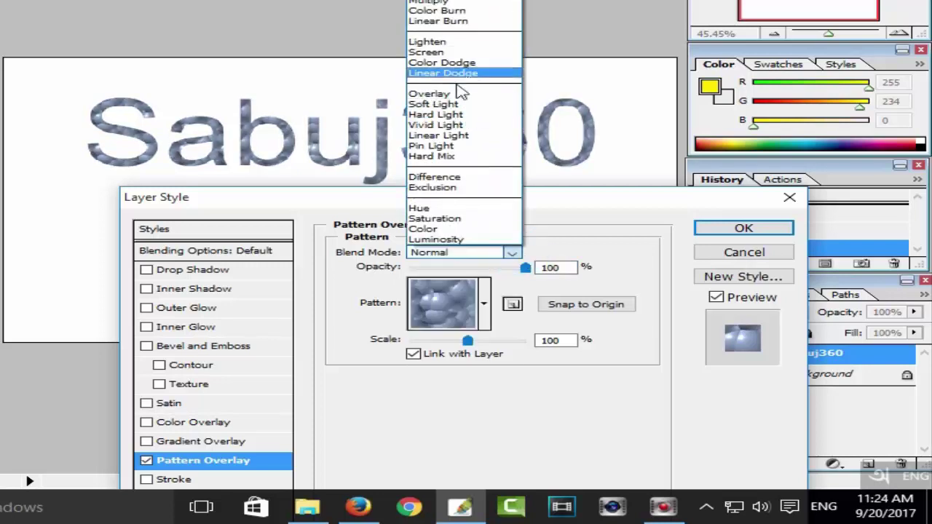
{"action": "left_click", "coordinate": [436, 114]}
{"action": "left_click", "coordinate": [510, 252]}
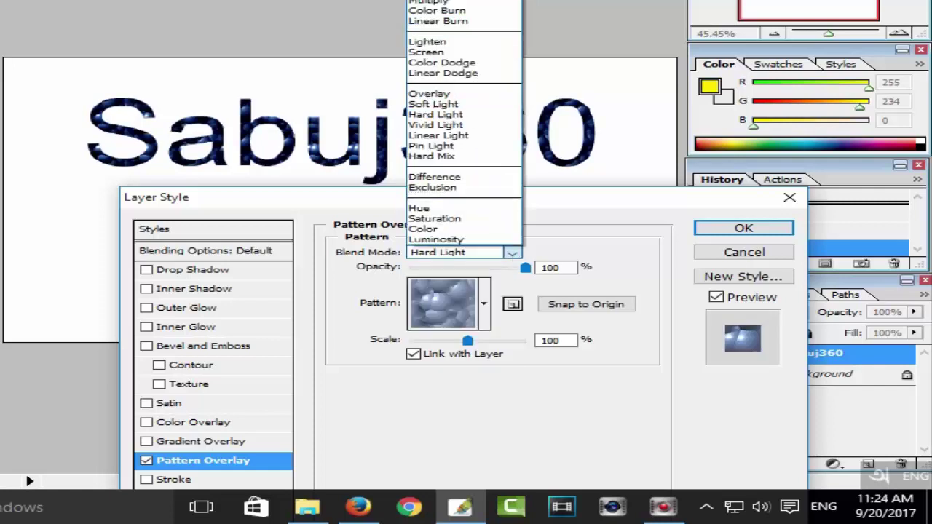
{"action": "left_click", "coordinate": [430, 0]}
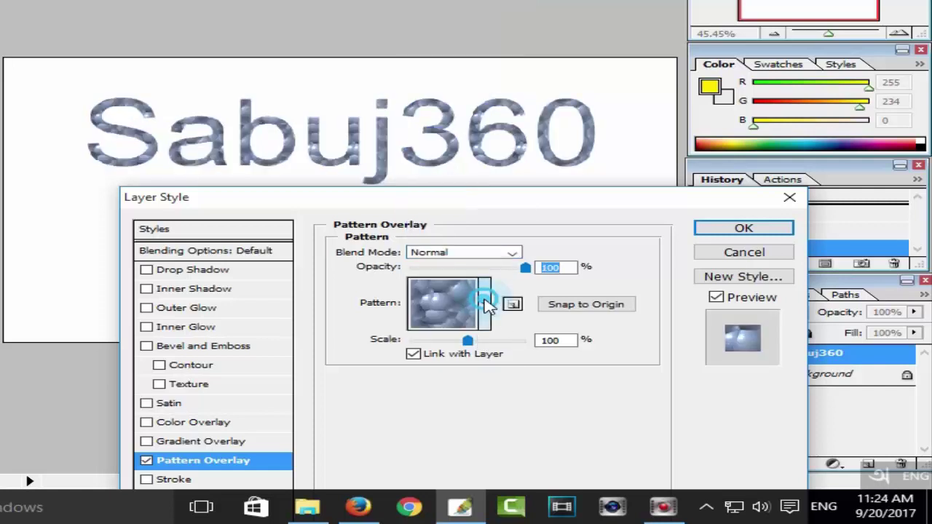
{"action": "left_click", "coordinate": [485, 305]}
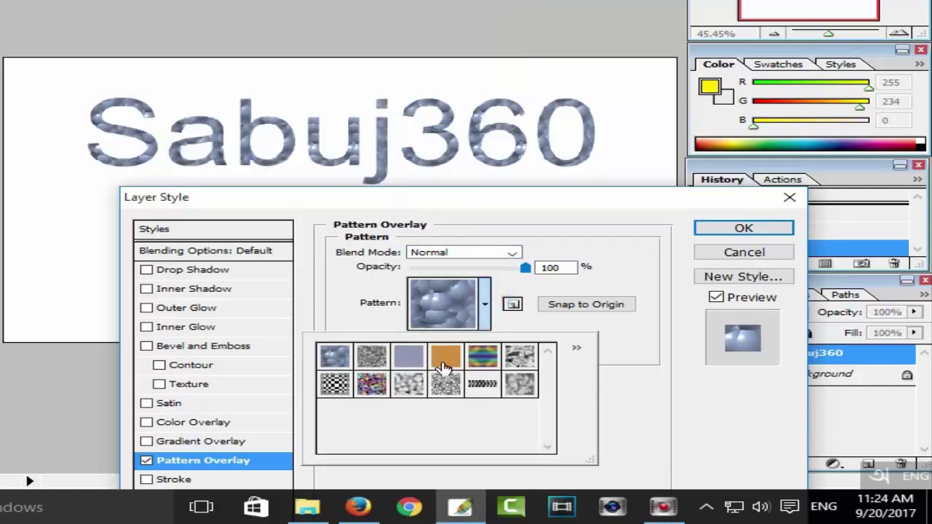
{"action": "left_click", "coordinate": [373, 388]}
{"action": "left_click", "coordinate": [446, 356]}
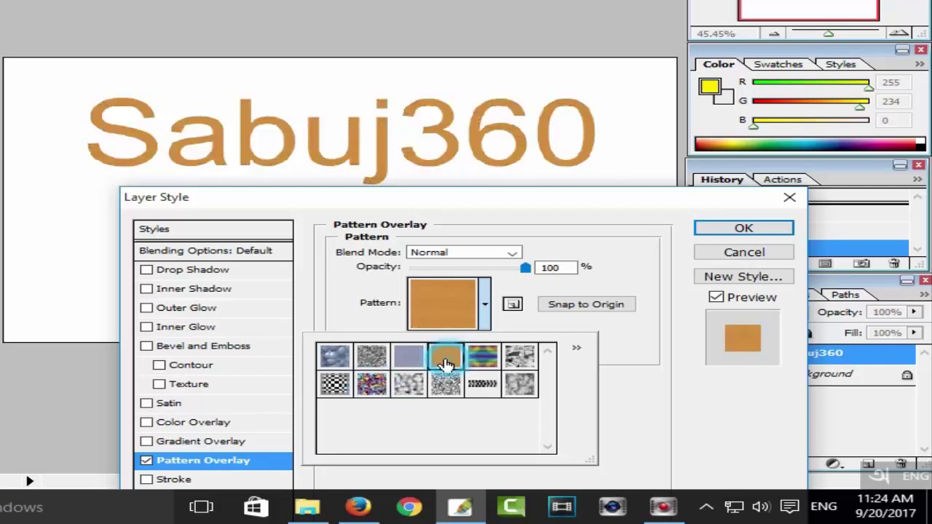
{"action": "left_click", "coordinate": [521, 357]}
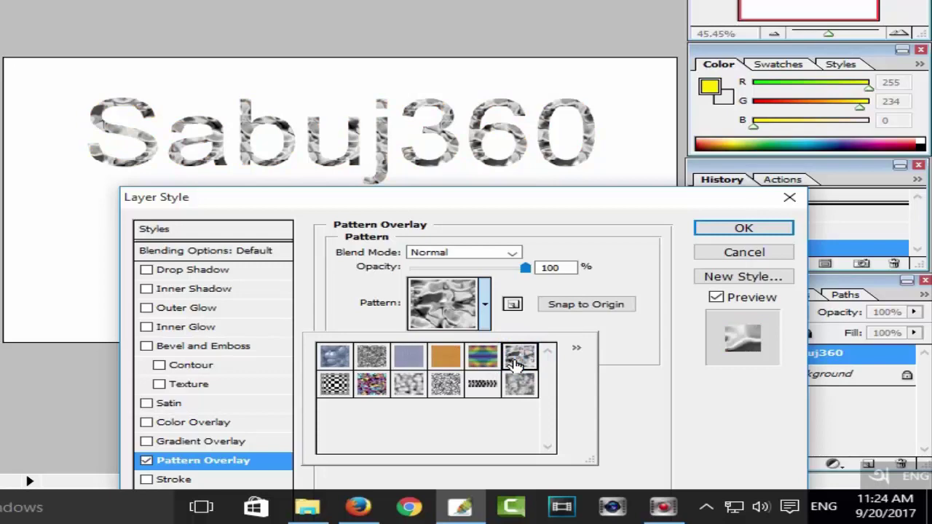
{"action": "left_click", "coordinate": [617, 279]}
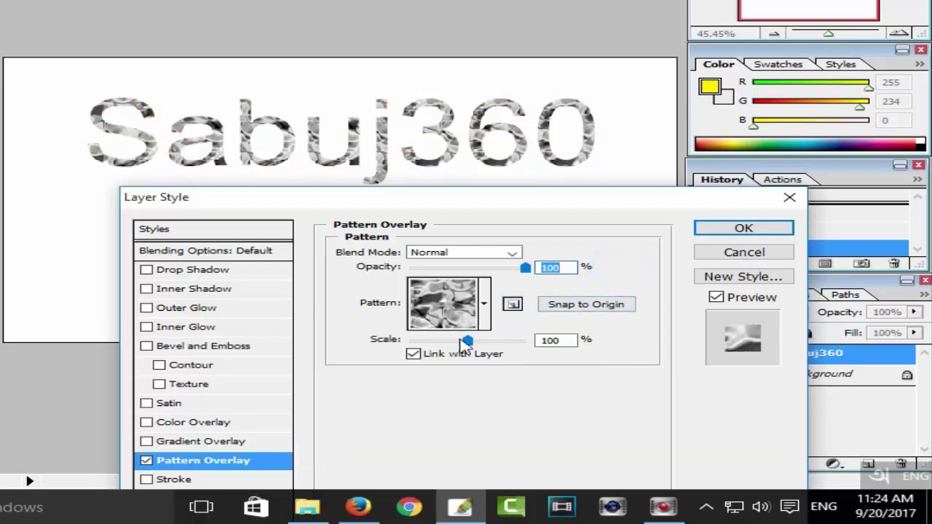
Scale the pattern to 79%, then switch Pattern Overlay off
{"action": "mouse_move", "coordinate": [468, 343]}
{"action": "left_mouse_down"}
{"action": "mouse_move", "coordinate": [424, 341]}
{"action": "mouse_move", "coordinate": [483, 341]}
{"action": "mouse_move", "coordinate": [454, 341]}
{"action": "left_mouse_up"}
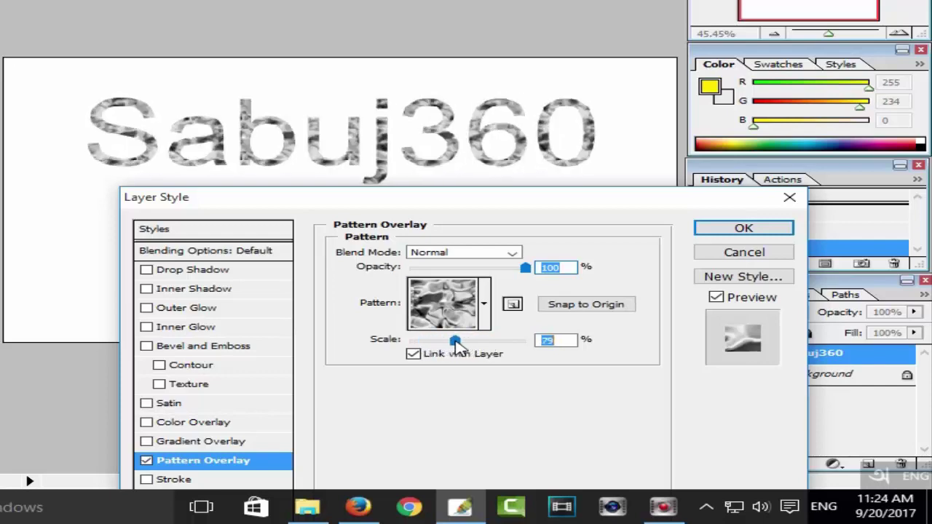
{"action": "left_click_drag", "start_coordinate": [473, 198], "coordinate": [633, 26]}
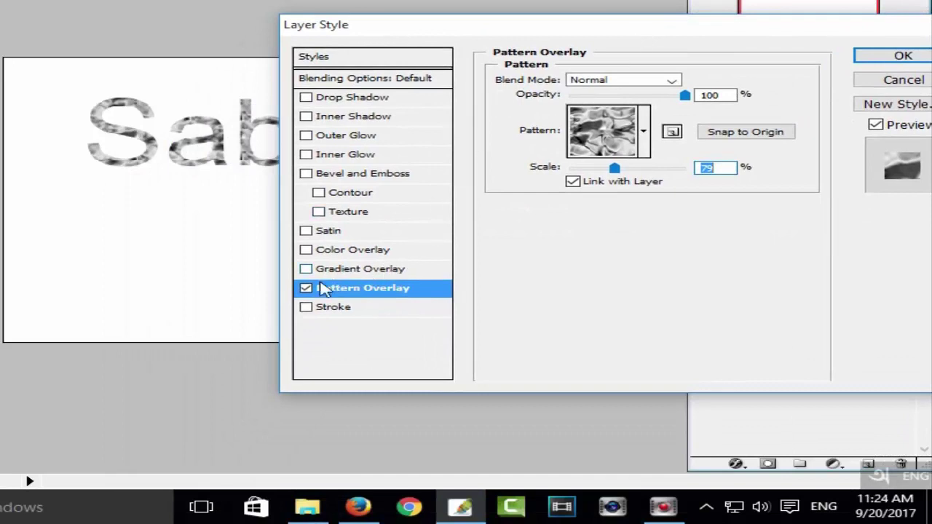
{"action": "left_click", "coordinate": [307, 288]}
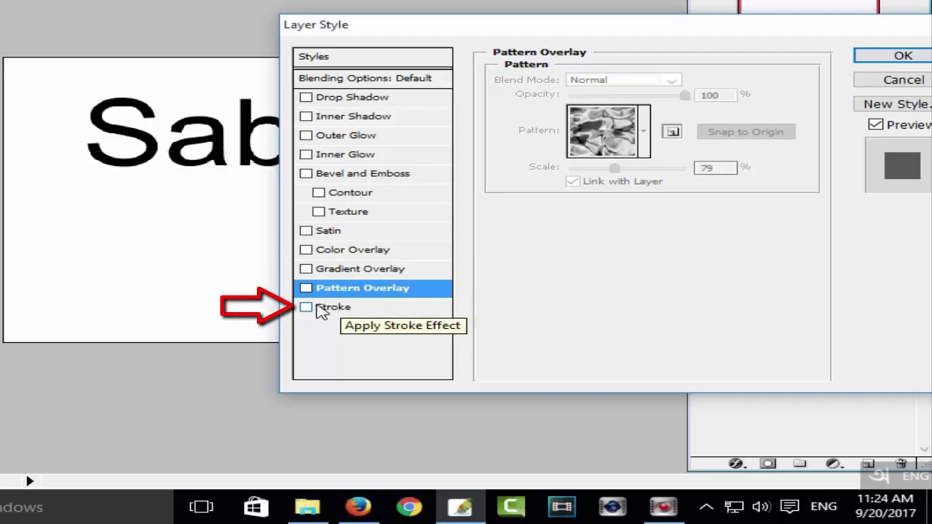
Enable Stroke and thicken the red stroke to 24 px
{"action": "left_click", "coordinate": [307, 307]}
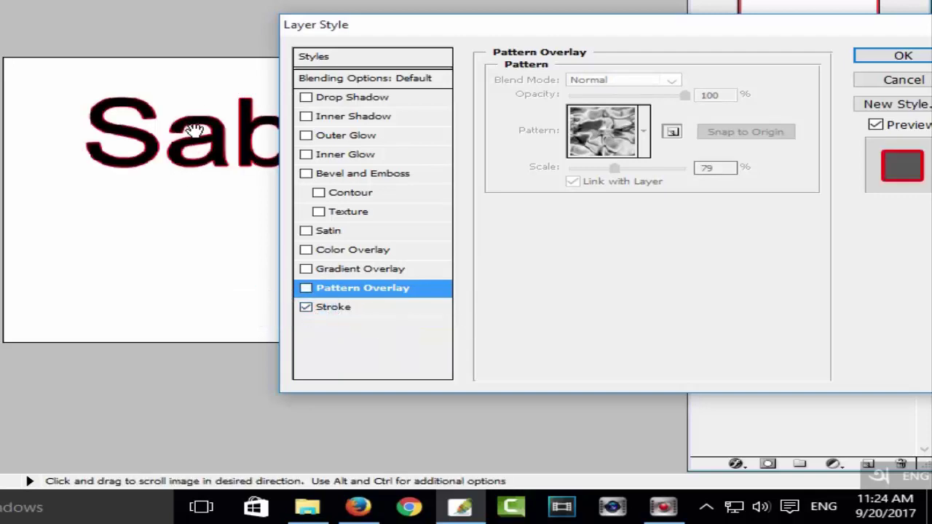
{"action": "left_click_drag", "start_coordinate": [472, 25], "coordinate": [346, 181]}
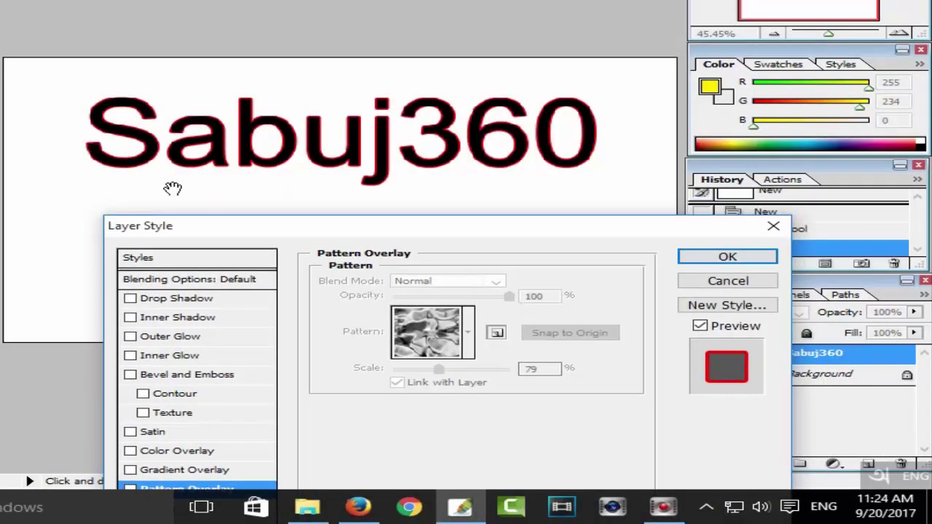
{"action": "left_click_drag", "start_coordinate": [460, 231], "coordinate": [557, 150]}
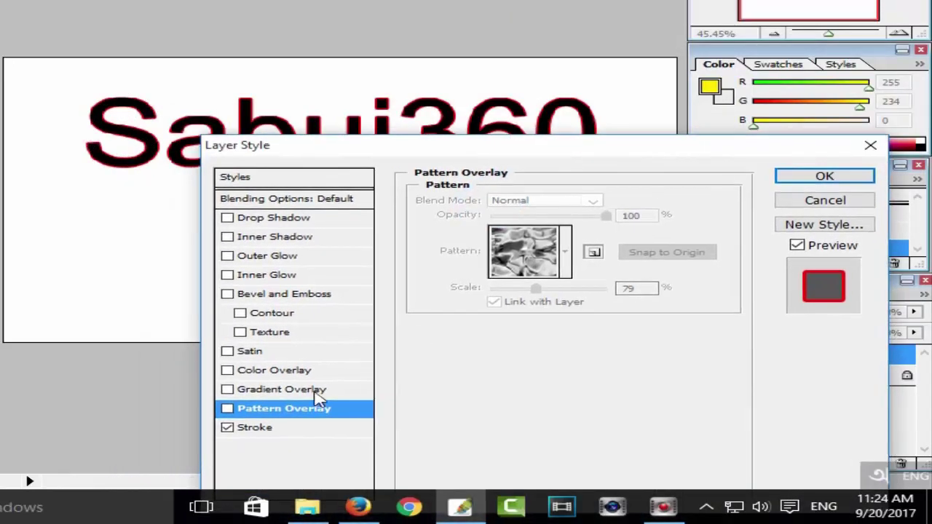
{"action": "left_click", "coordinate": [259, 428]}
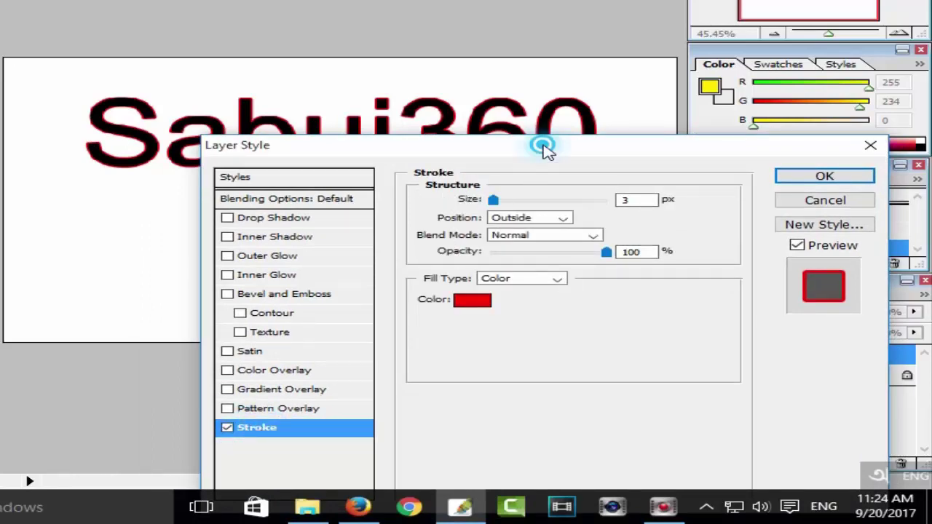
{"action": "mouse_move", "coordinate": [541, 142]}
{"action": "left_mouse_down"}
{"action": "mouse_move", "coordinate": [402, 204]}
{"action": "mouse_move", "coordinate": [378, 240]}
{"action": "left_mouse_up"}
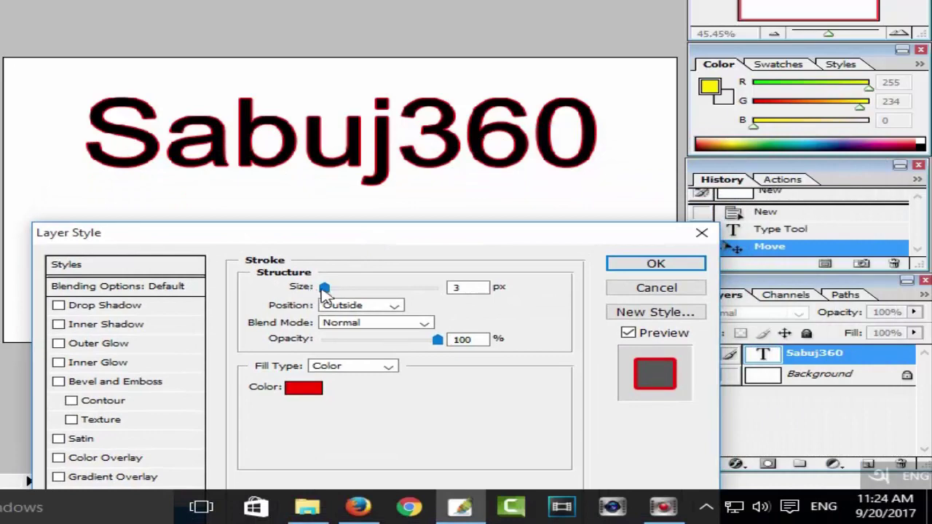
{"action": "mouse_move", "coordinate": [324, 289]}
{"action": "left_mouse_down"}
{"action": "mouse_move", "coordinate": [368, 293]}
{"action": "mouse_move", "coordinate": [340, 295]}
{"action": "mouse_move", "coordinate": [335, 307]}
{"action": "left_mouse_up"}
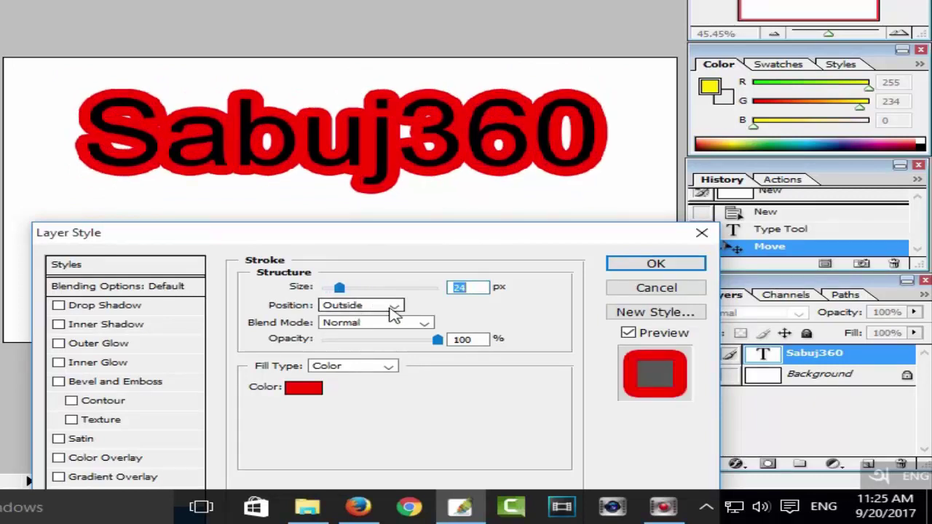
Set the stroke position to Outside after trying Inside and Center
{"action": "left_click", "coordinate": [409, 314]}
{"action": "left_click", "coordinate": [357, 327]}
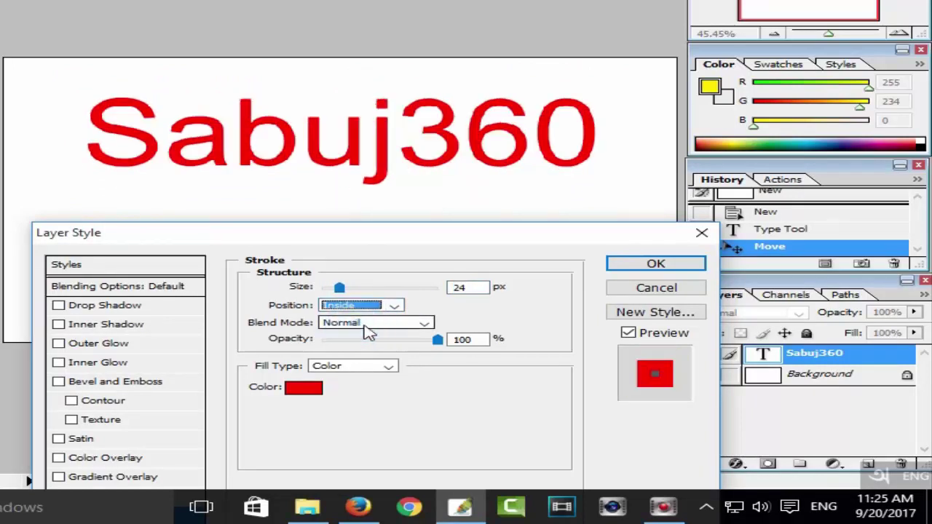
{"action": "left_click", "coordinate": [397, 306]}
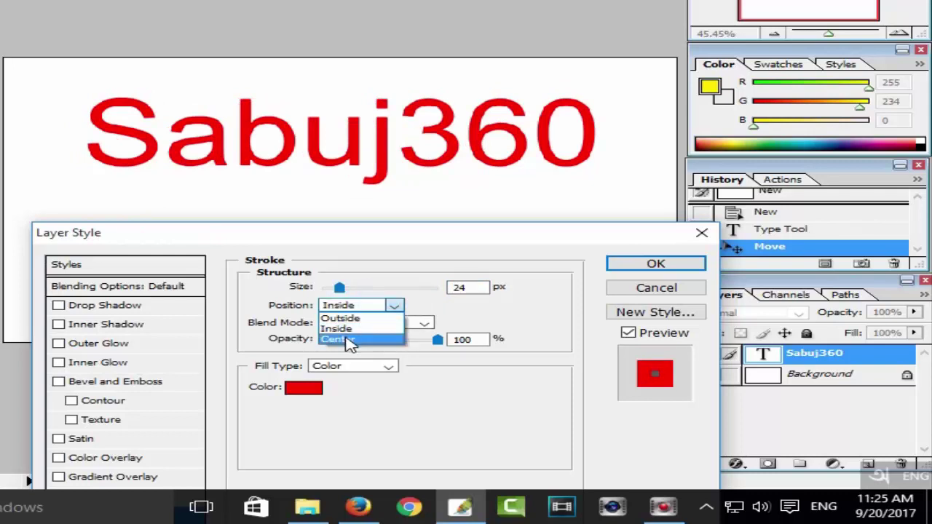
{"action": "left_click", "coordinate": [372, 340]}
{"action": "left_click", "coordinate": [394, 306]}
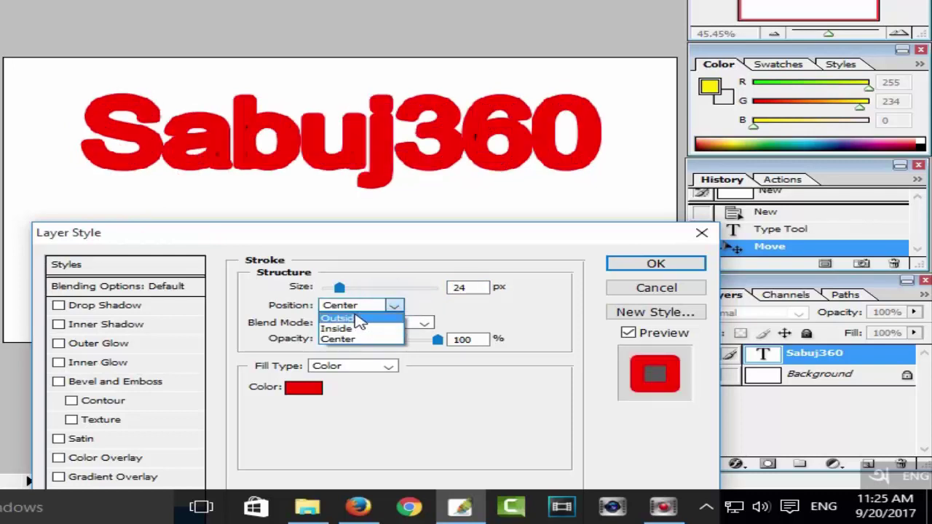
{"action": "left_click", "coordinate": [353, 318]}
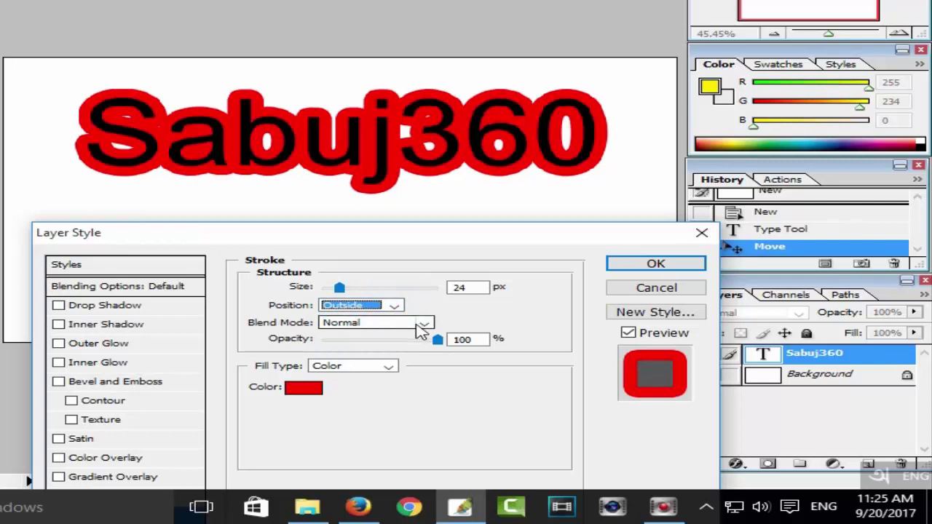
Keep the stroke at Normal blending with a solid Color fill type
{"action": "left_click", "coordinate": [422, 323]}
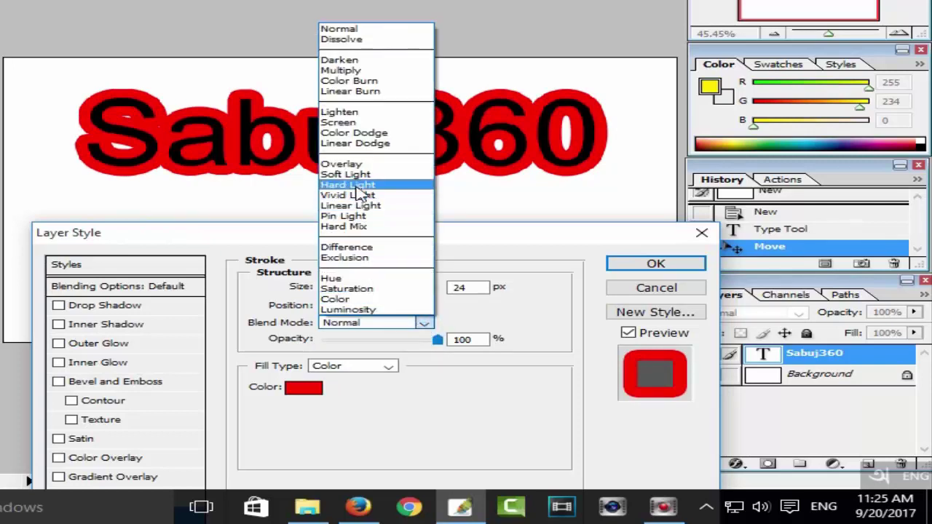
{"action": "left_click", "coordinate": [348, 175]}
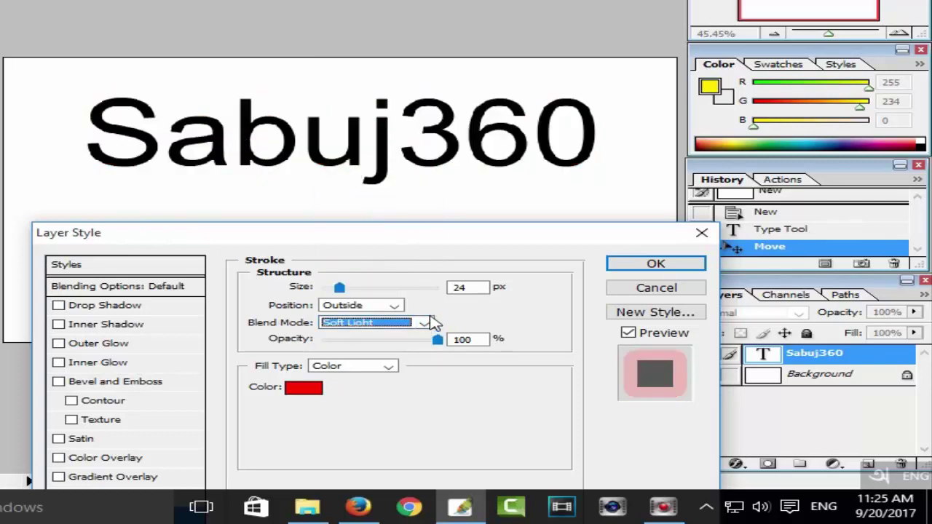
{"action": "left_click", "coordinate": [424, 322]}
{"action": "left_click", "coordinate": [345, 182]}
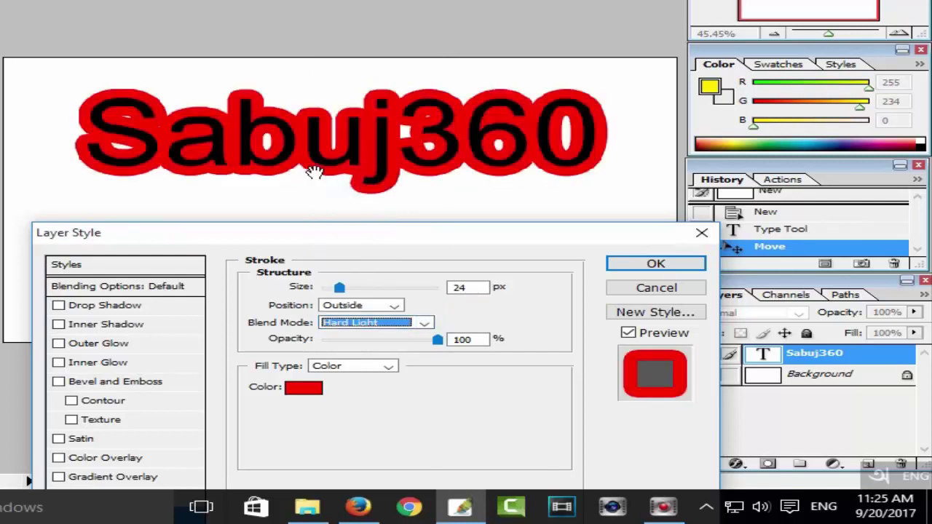
{"action": "left_click", "coordinate": [424, 326]}
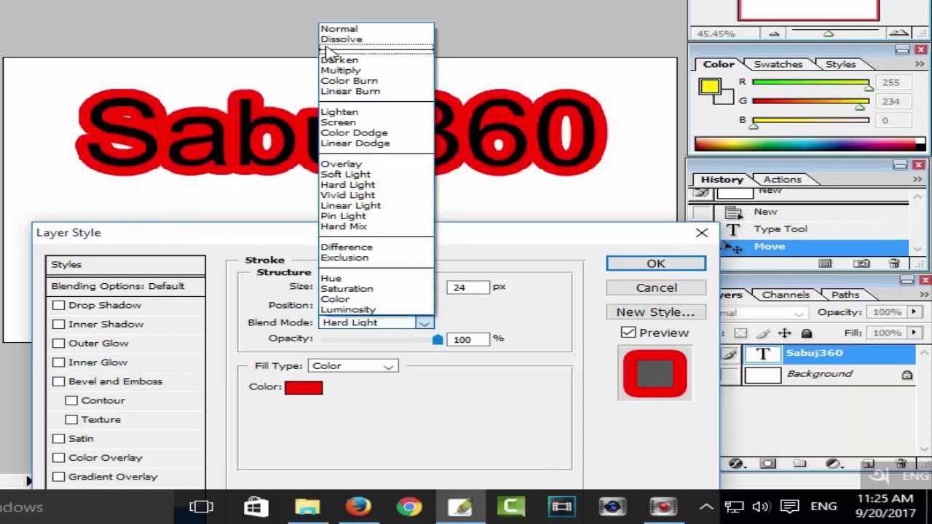
{"action": "left_click", "coordinate": [341, 30]}
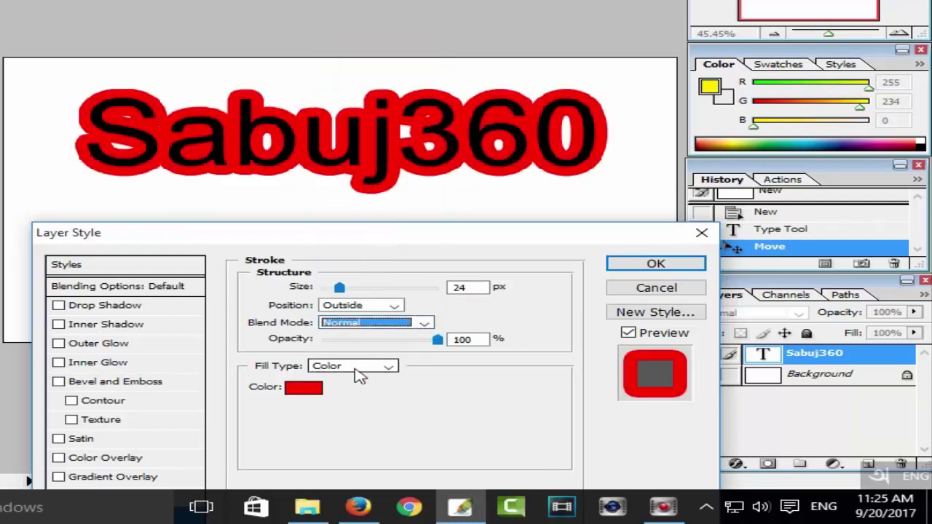
{"action": "left_click", "coordinate": [388, 366]}
{"action": "left_click", "coordinate": [388, 367]}
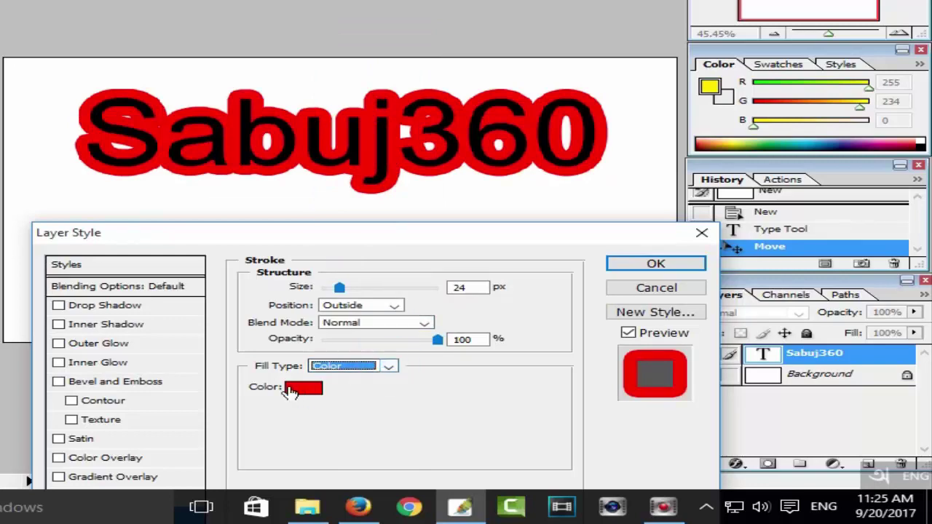
Change the stroke colour to cyan (#00B4FF) and thin it to 6 px
{"action": "left_click", "coordinate": [297, 392]}
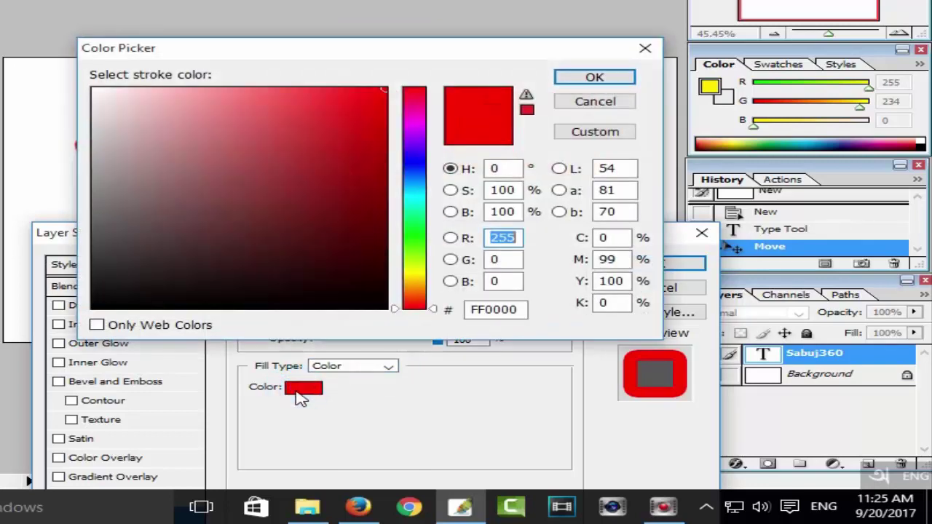
{"action": "left_click_drag", "start_coordinate": [265, 56], "coordinate": [320, 51]}
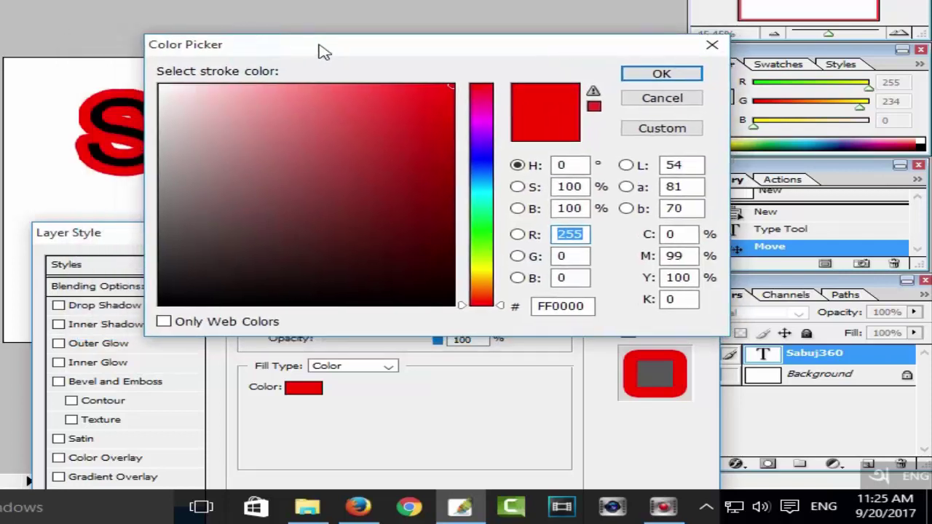
{"action": "left_click", "coordinate": [469, 191]}
{"action": "left_click_drag", "start_coordinate": [466, 191], "coordinate": [474, 188]}
{"action": "left_click", "coordinate": [645, 71]}
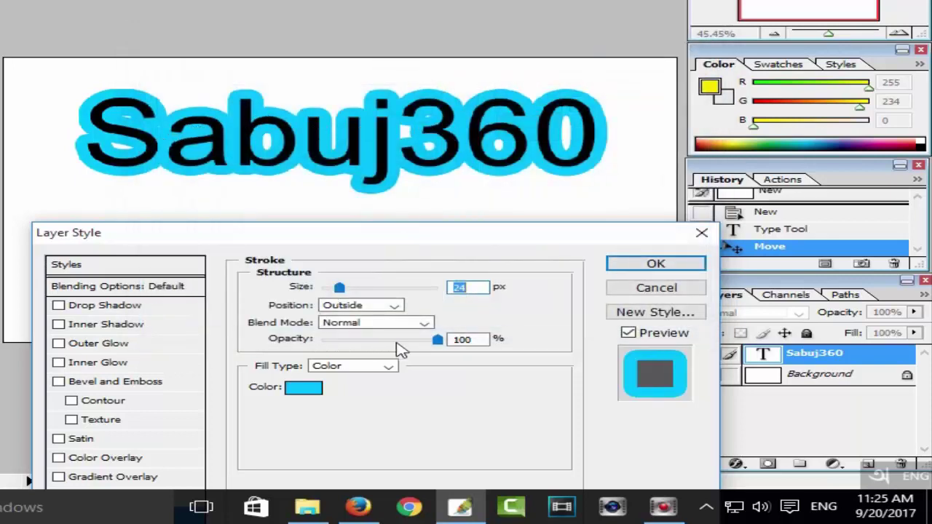
{"action": "left_click_drag", "start_coordinate": [341, 291], "coordinate": [327, 292]}
{"action": "left_click_drag", "start_coordinate": [168, 242], "coordinate": [162, 71]}
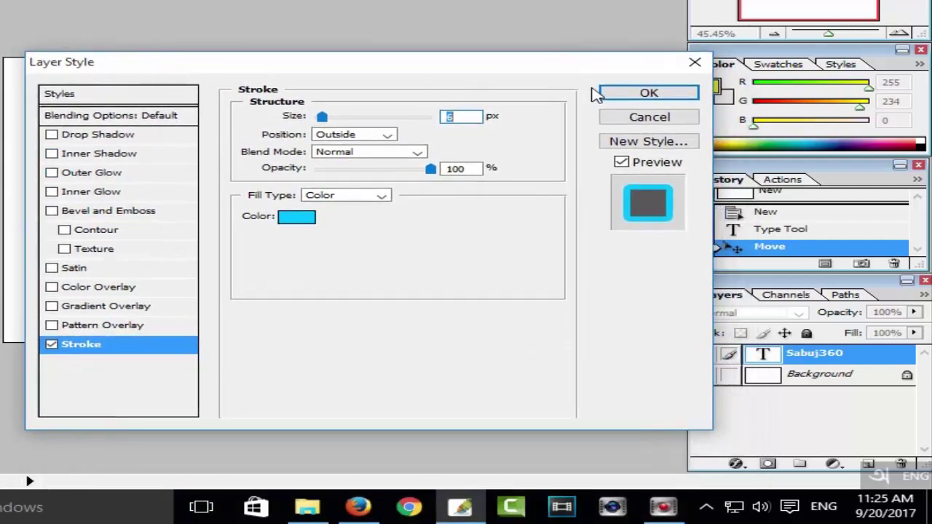
Apply the cyan stroke style, closing Layer Style, and nudge the text on the canvas
{"action": "left_click", "coordinate": [652, 93]}
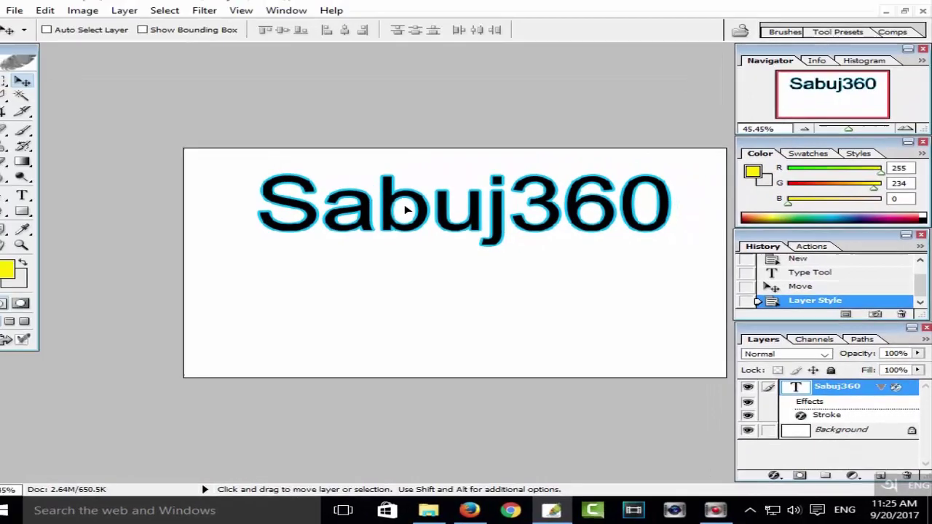
{"action": "left_click", "coordinate": [407, 211]}
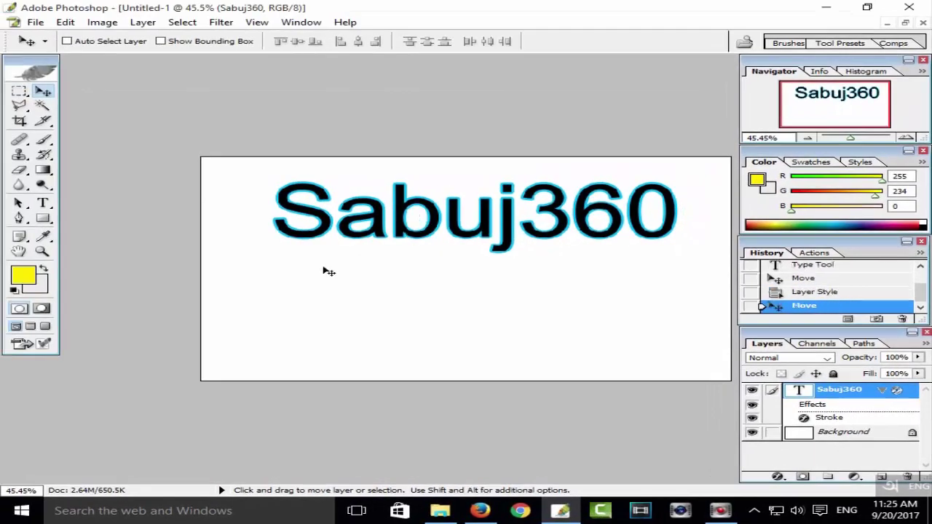